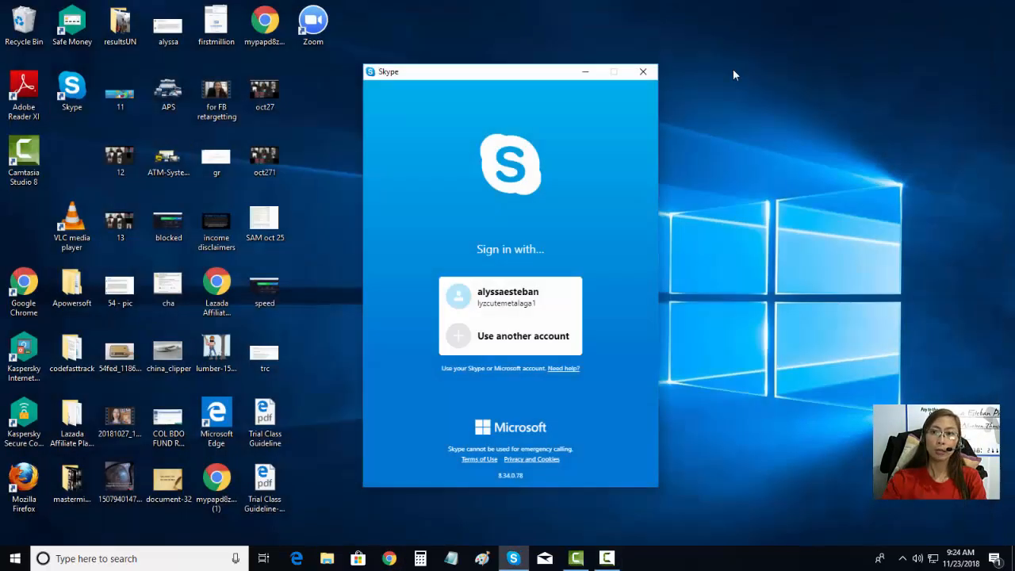
Step: Close the Skype sign-in window so only the Windows desktop remains
left_click(643, 71)
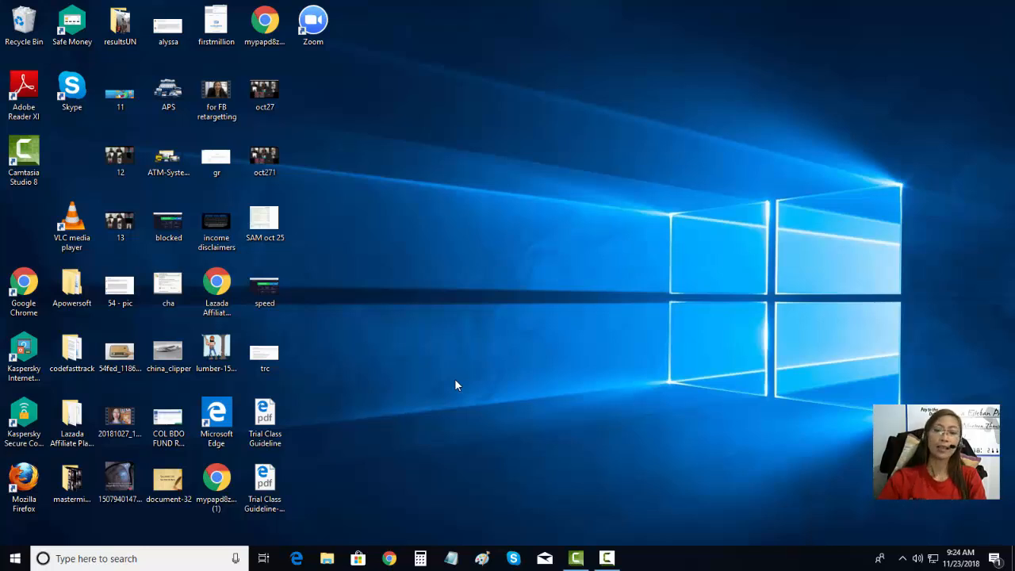
Step: Open a new Chrome incognito window in place of the regular browser window
left_click(390, 559)
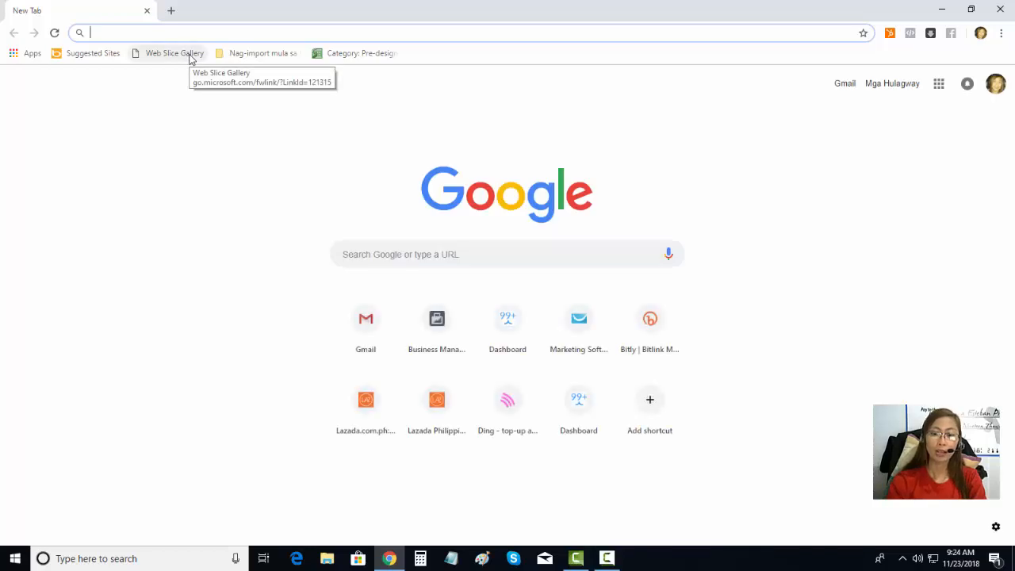
left_click(1000, 9)
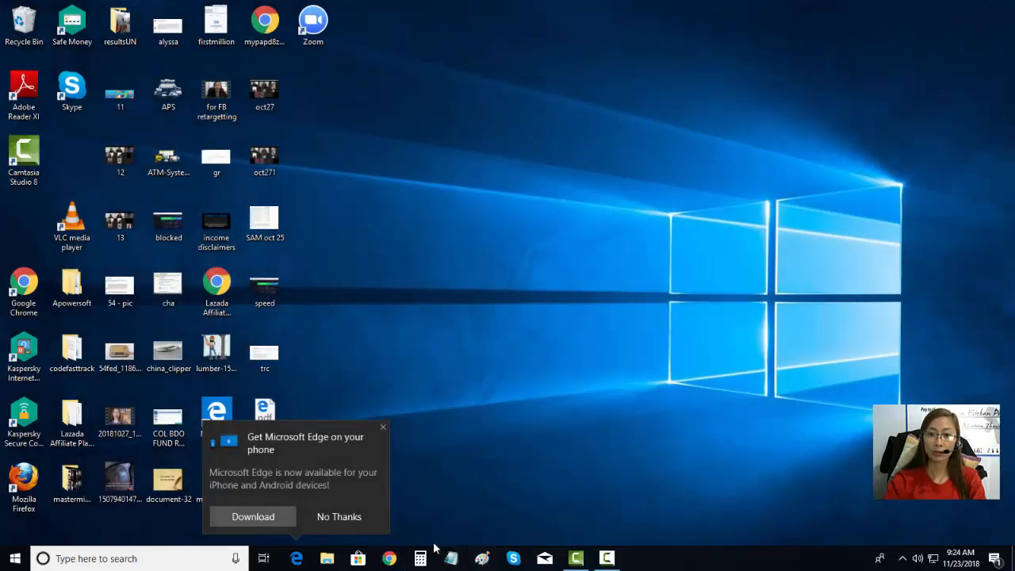
left_click(390, 558)
left_click(1001, 32)
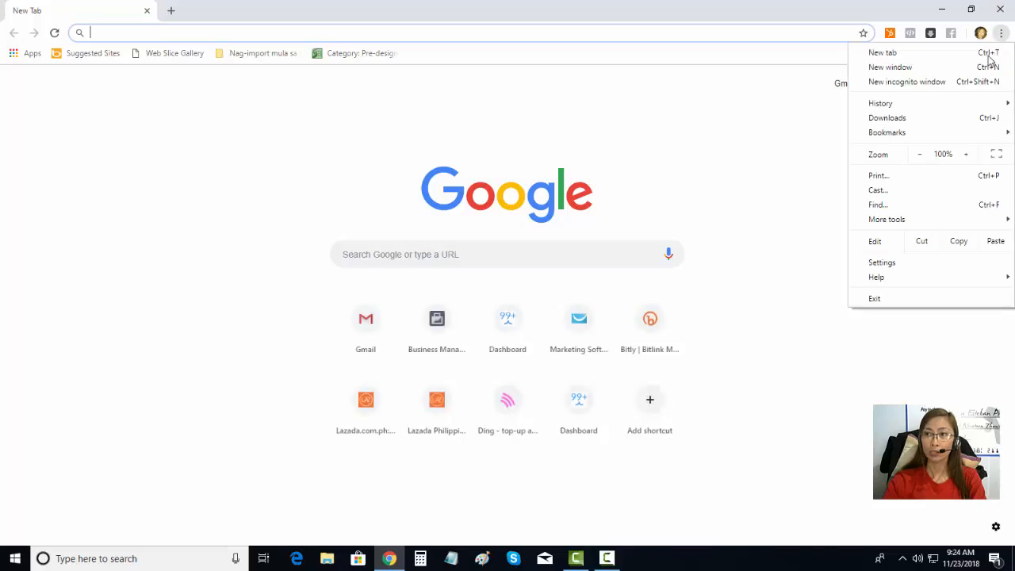
left_click(907, 81)
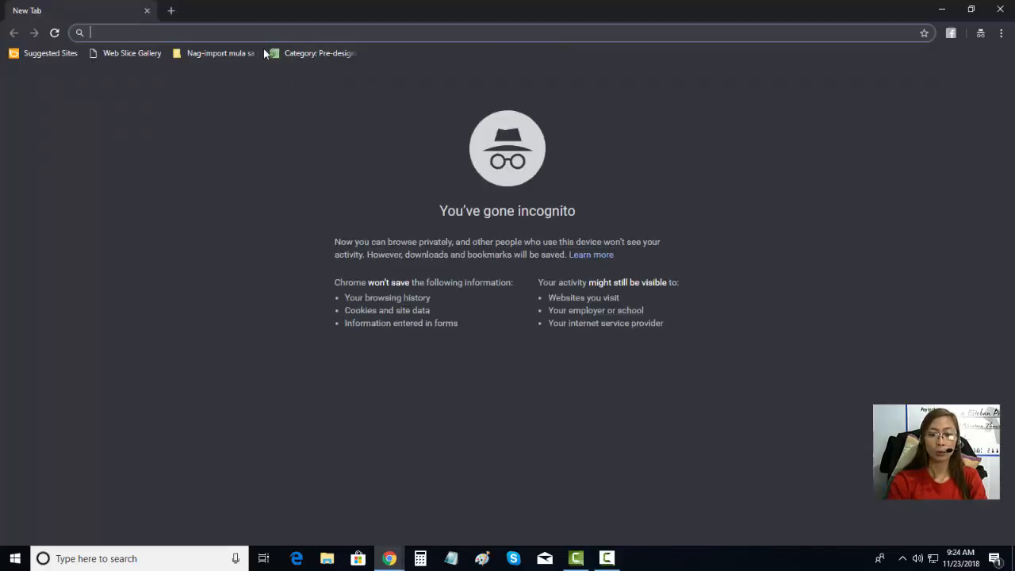
Step: Go to support.unitynetwork.com and open Affiliates > Affiliates Resources, scrolling to the system cards
type("supp")
key("Right")
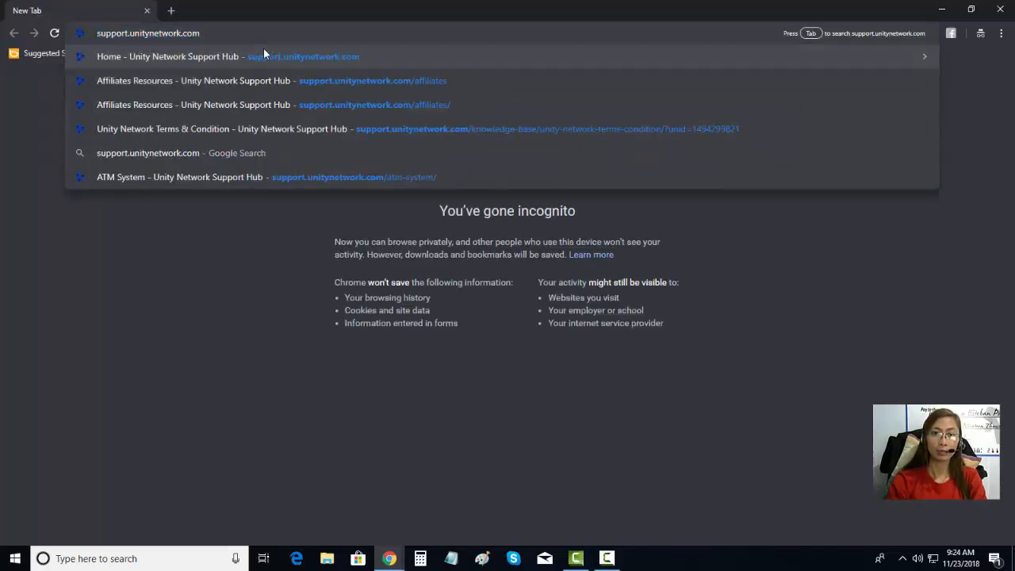
key("Return")
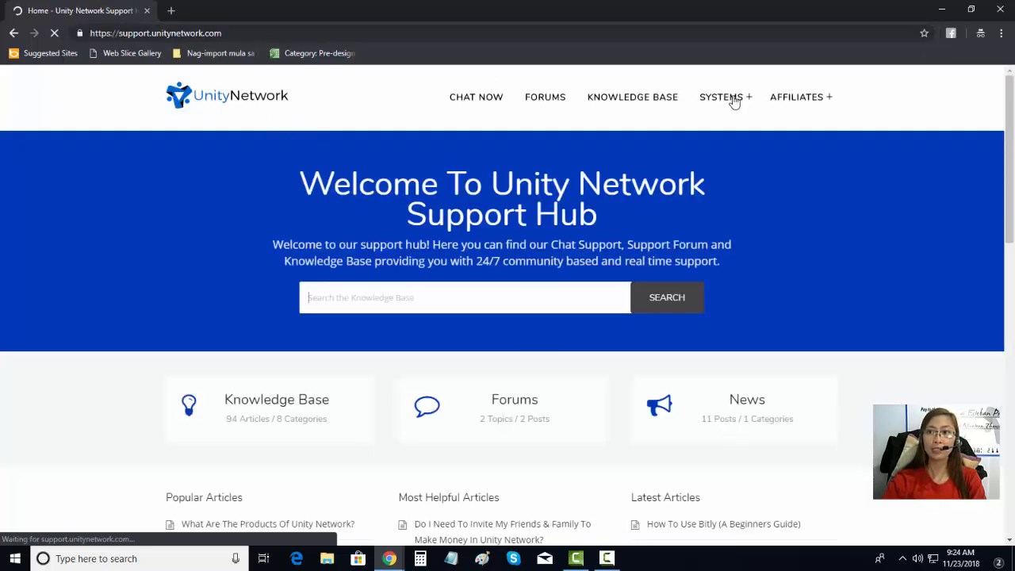
left_click(818, 103)
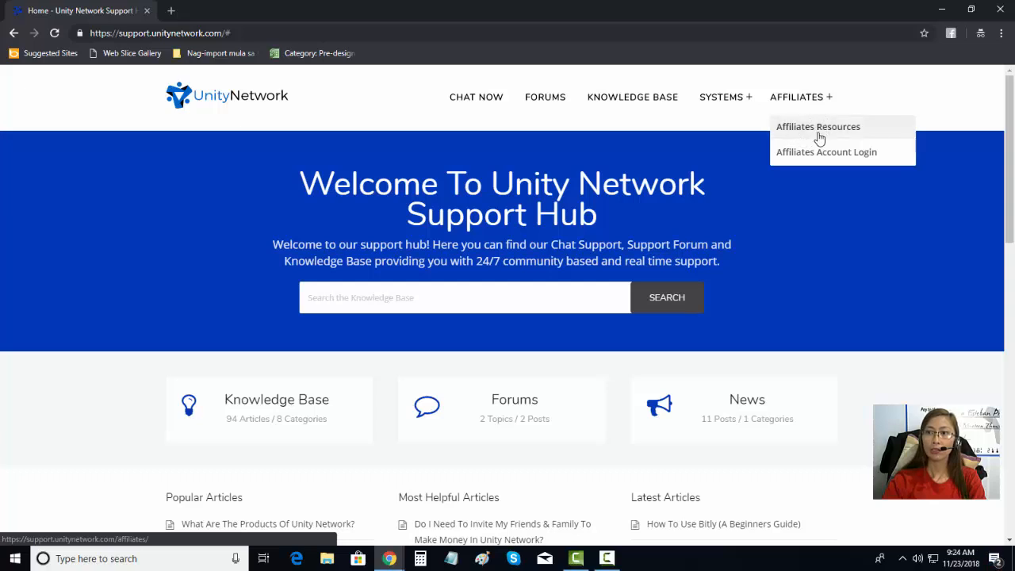
left_click(818, 131)
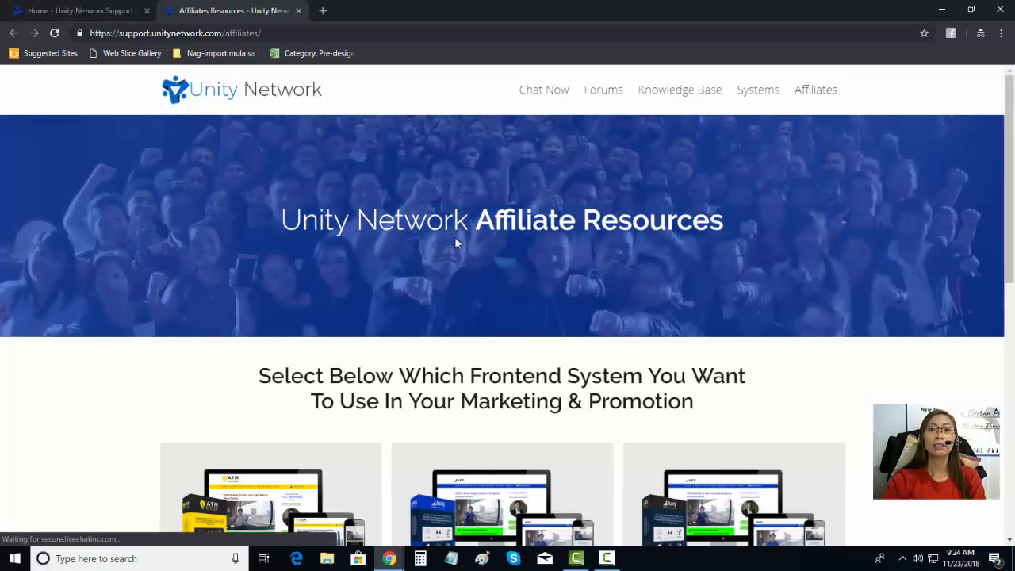
scroll(666, 319, "down", 7)
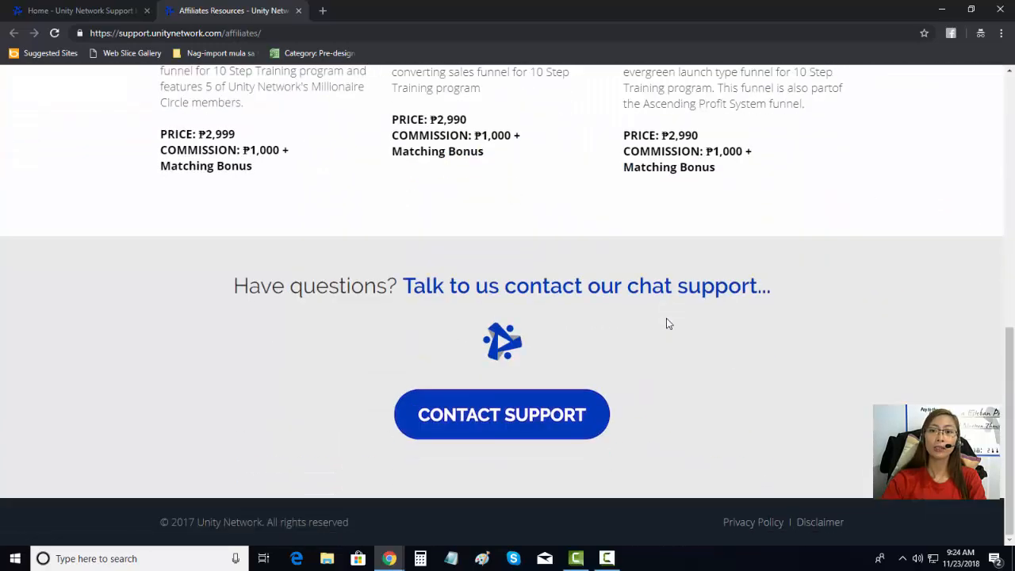
scroll(667, 323, "up", 7)
scroll(200, 243, "down", 2)
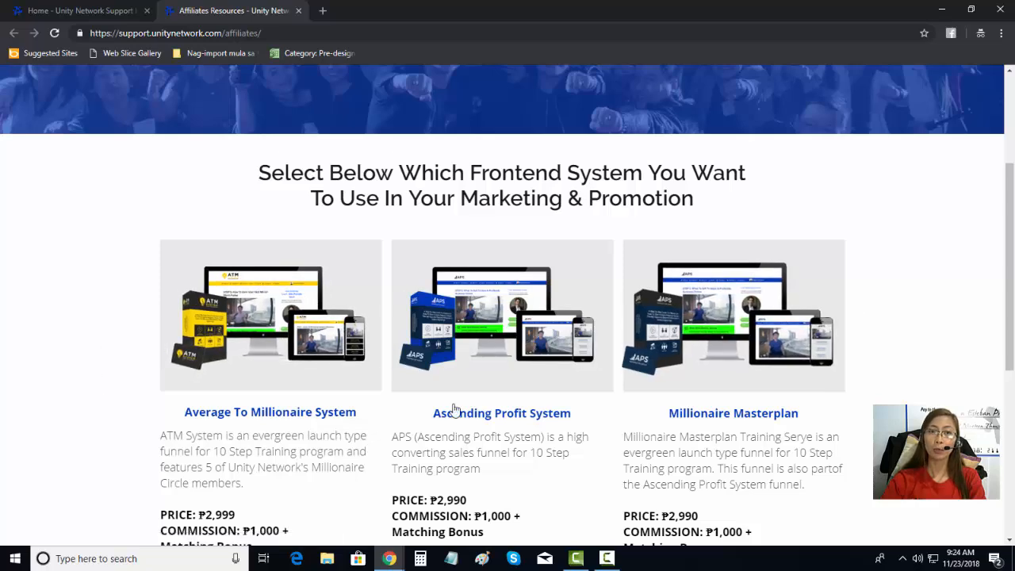
scroll(261, 340, "down", 2)
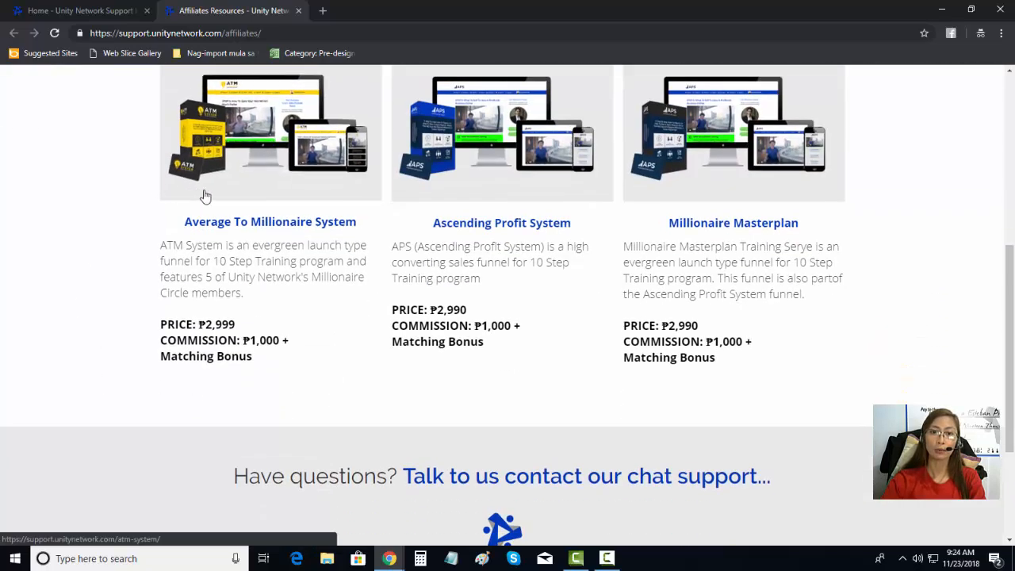
scroll(329, 325, "up", 2)
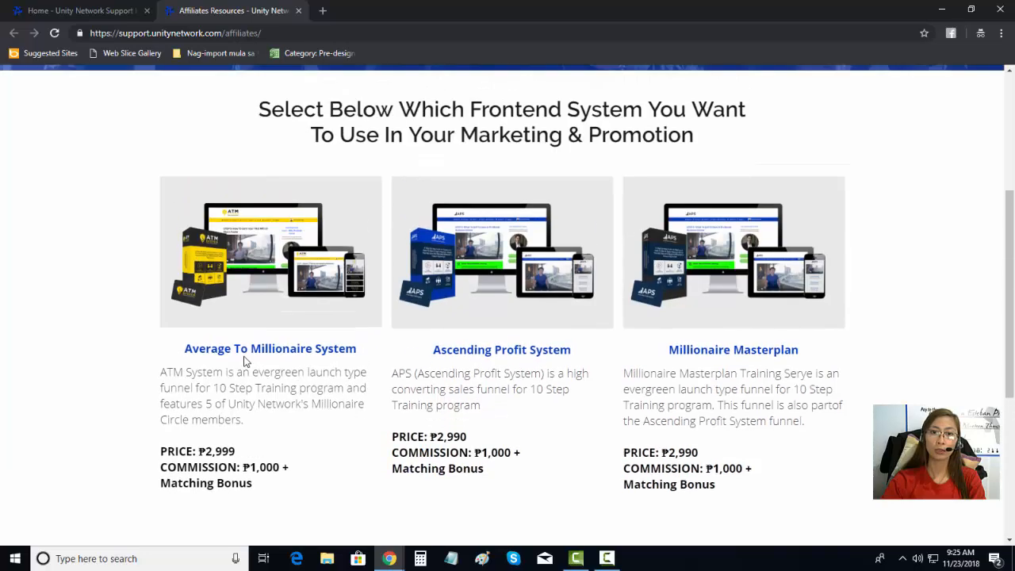
Step: Open the Average To Millionaire System resources page and scroll to its affiliate links
left_click(249, 349)
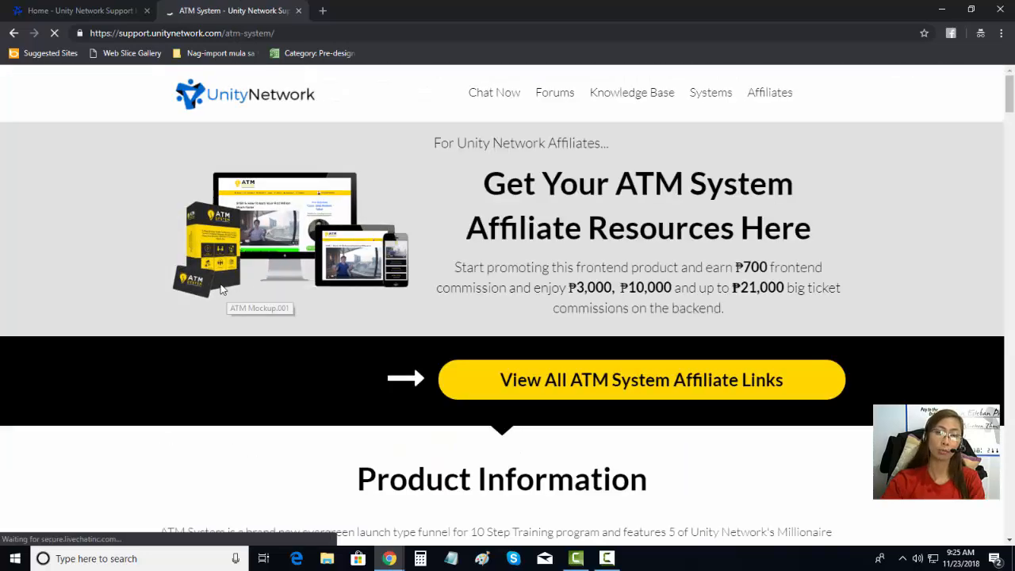
scroll(775, 213, "down", 6)
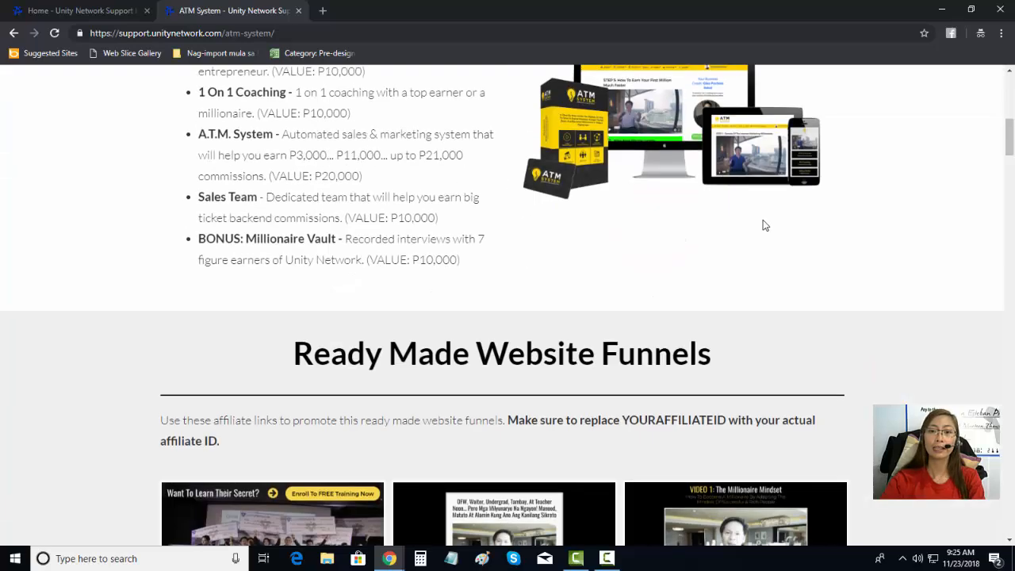
scroll(766, 226, "down", 4)
scroll(306, 303, "up", 2)
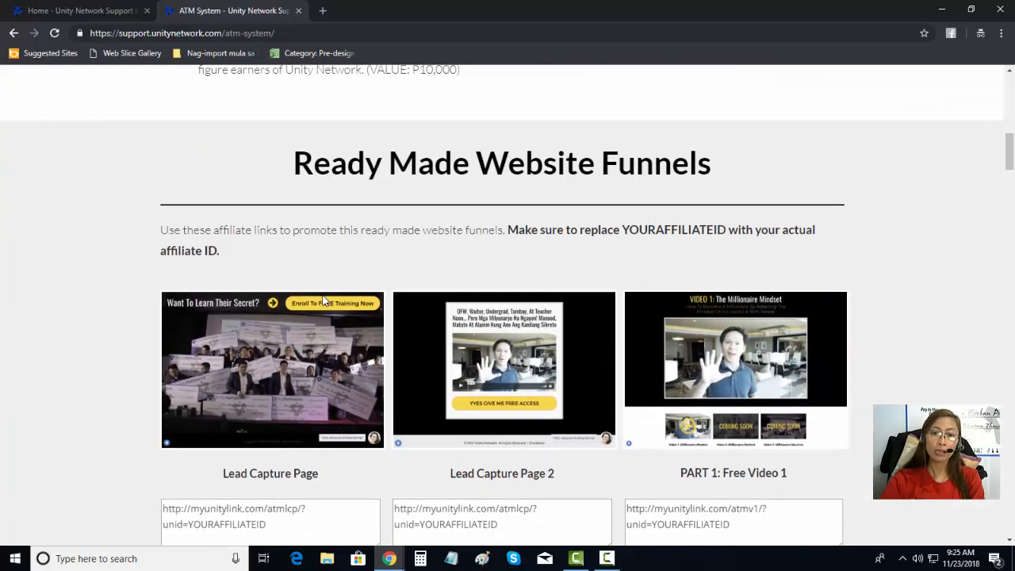
scroll(323, 299, "down", 3)
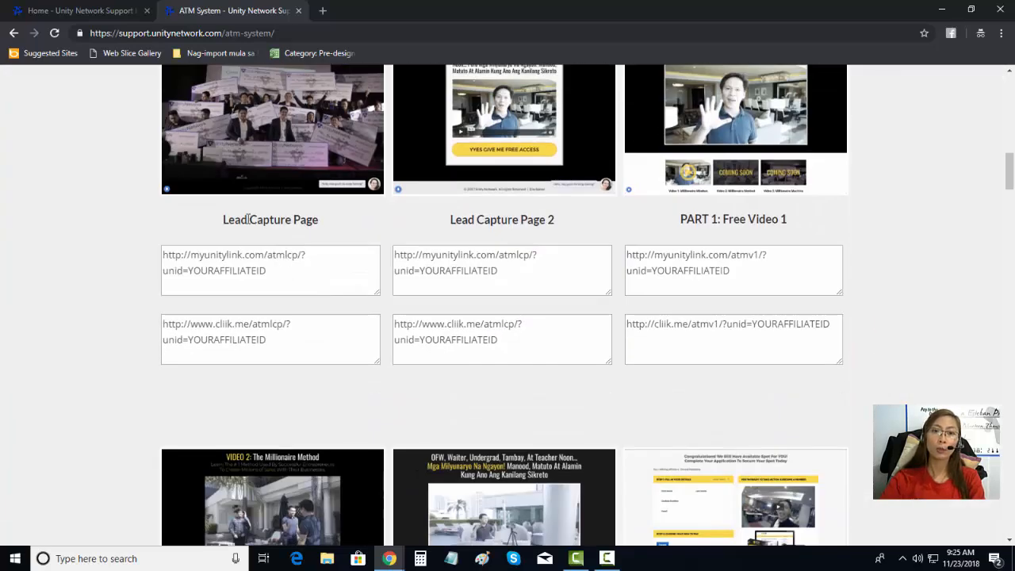
Step: Select the Lead Capture Page link text and compare the two affiliate link boxes
left_click_drag(222, 221, 299, 237)
left_click(218, 217)
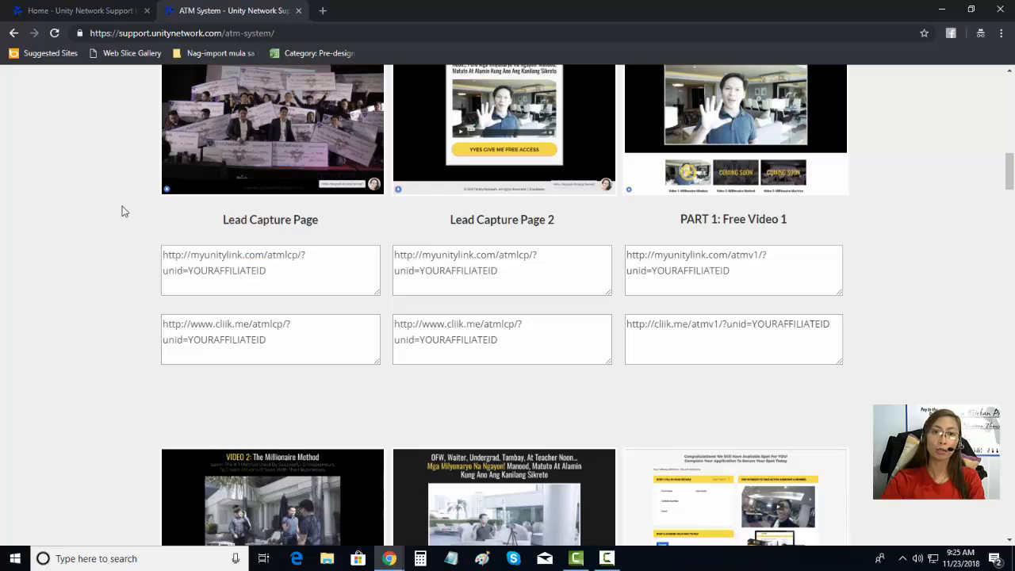
left_click_drag(235, 219, 338, 224)
left_click(336, 278)
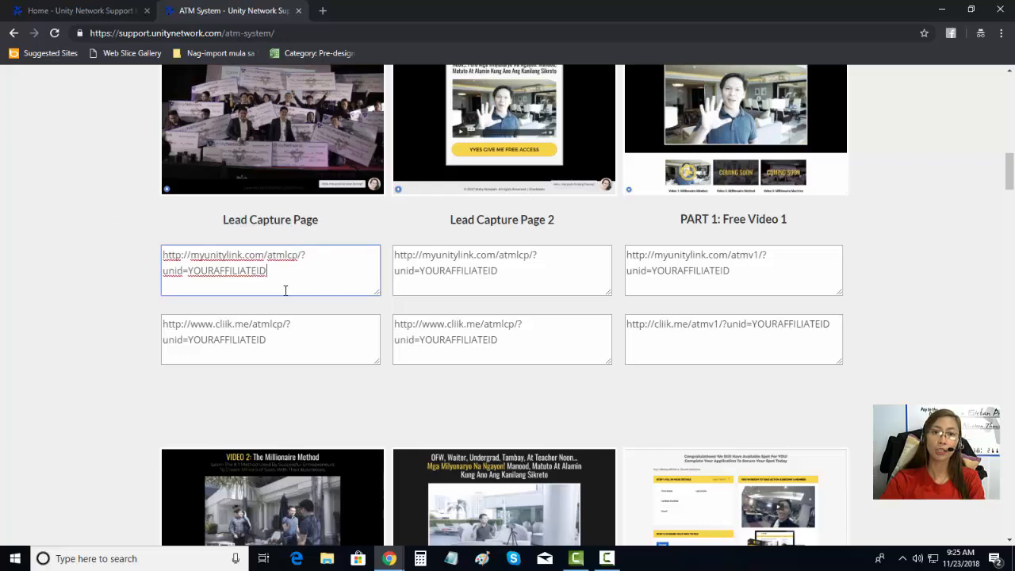
left_click(293, 375)
left_click(293, 272)
key("Tab")
left_click(298, 273)
left_click(302, 321)
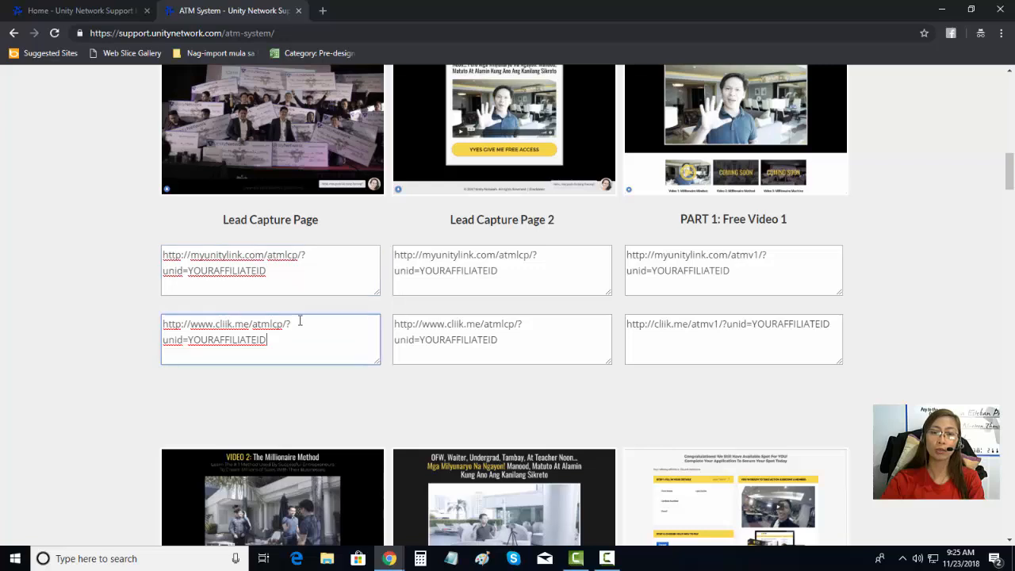
left_click(301, 273)
left_click(303, 330)
left_click(304, 274)
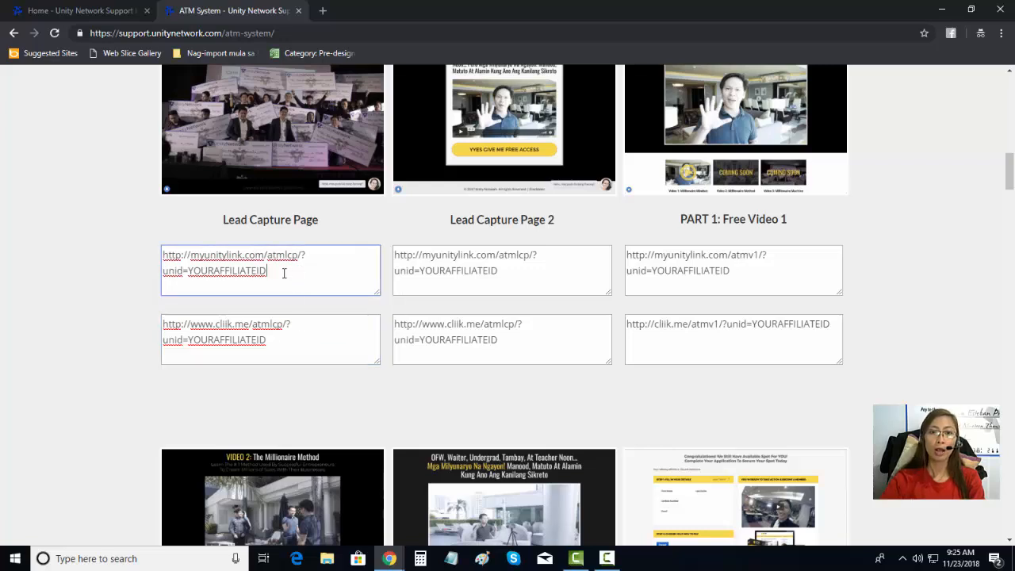
mouse_move(283, 270)
left_mouse_down()
mouse_move(163, 271)
mouse_move(288, 277)
left_mouse_up()
left_click(161, 261)
left_click(284, 341)
left_click_drag(284, 342, 190, 325)
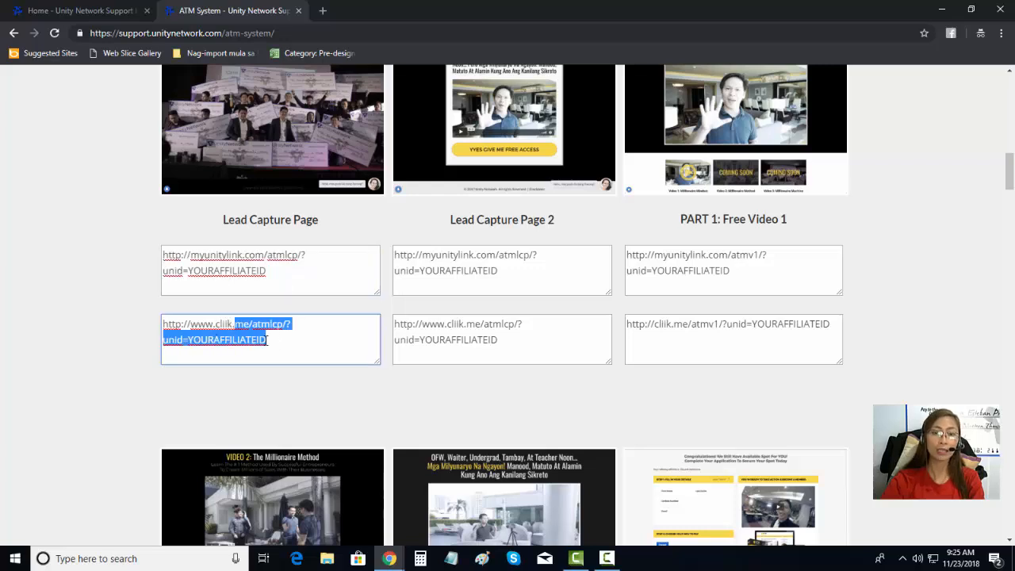
left_click_drag(268, 272, 187, 271)
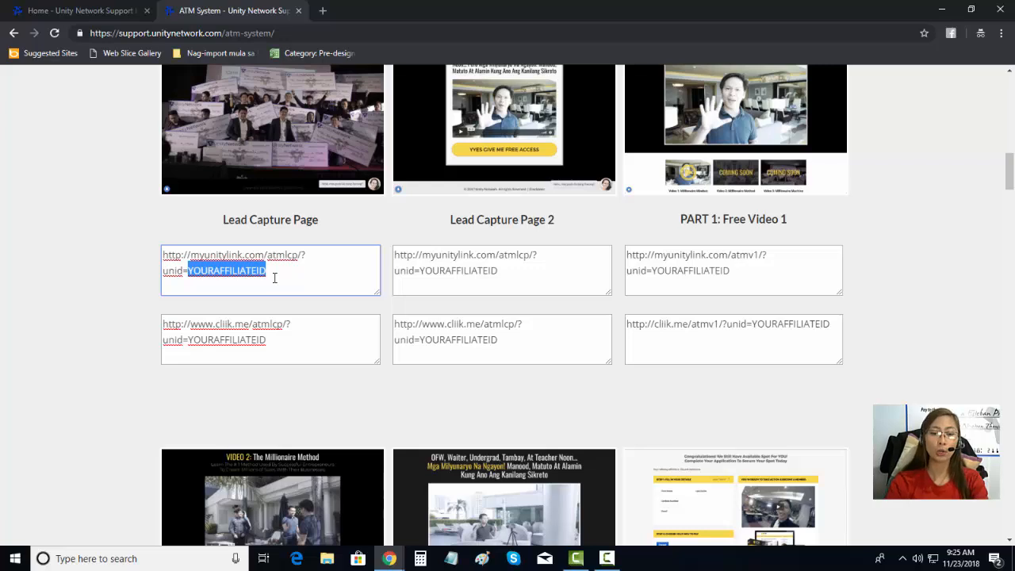
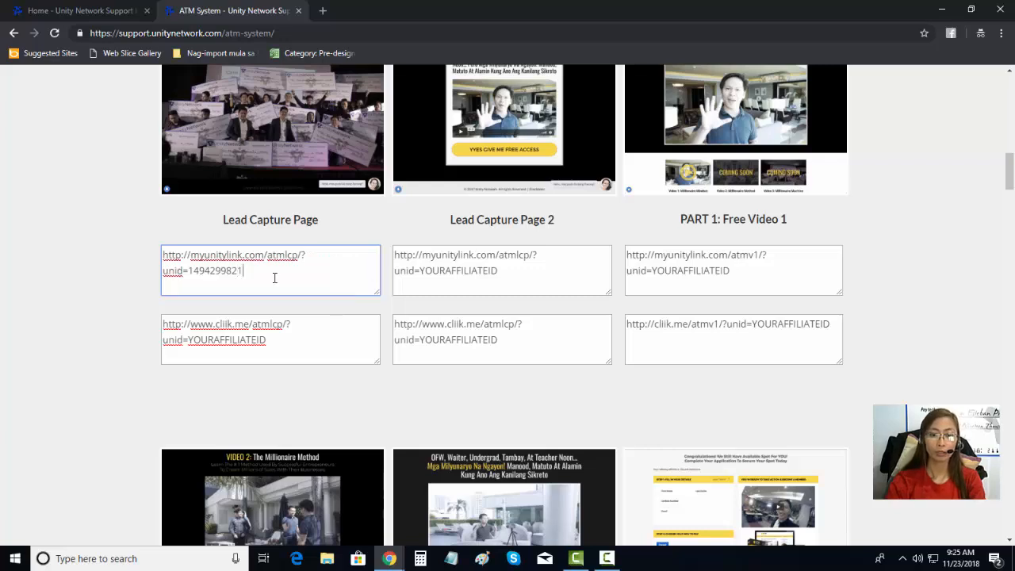
key("ctrl+a")
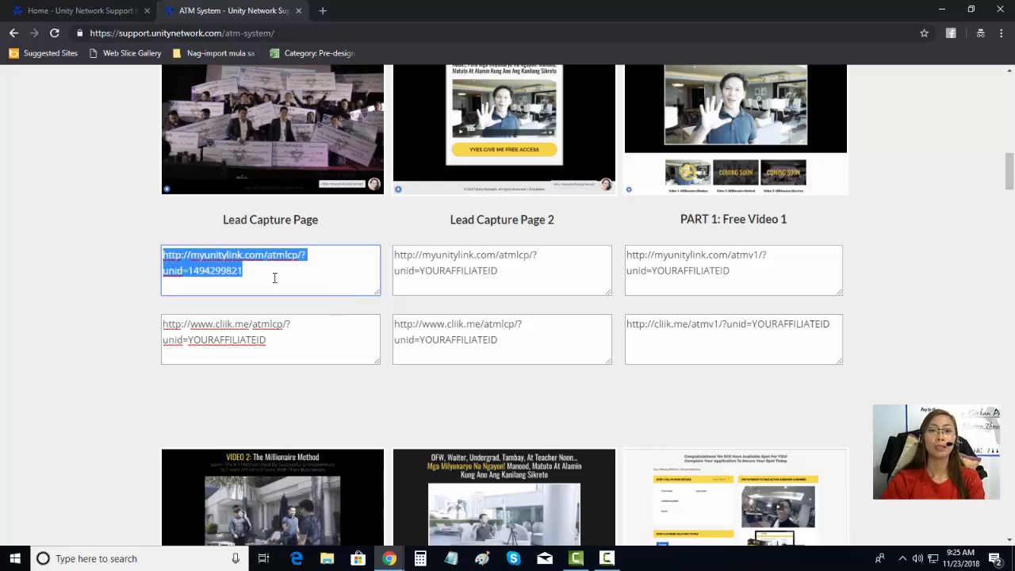
left_click_drag(256, 272, 159, 249)
Step: Copy the completed Lead Capture Page link, then select the affiliate id to verify it
right_click(191, 266)
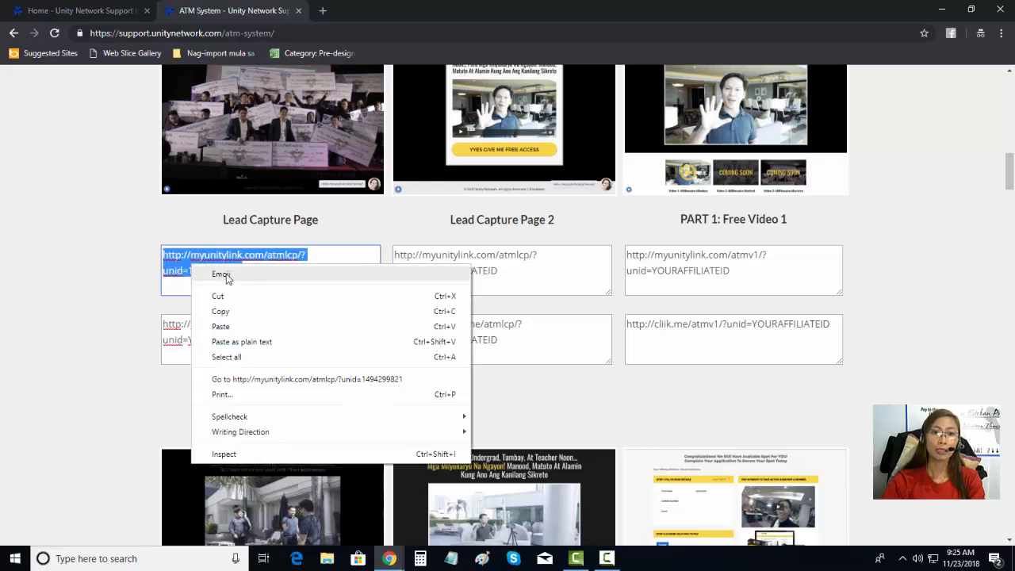
left_click(232, 311)
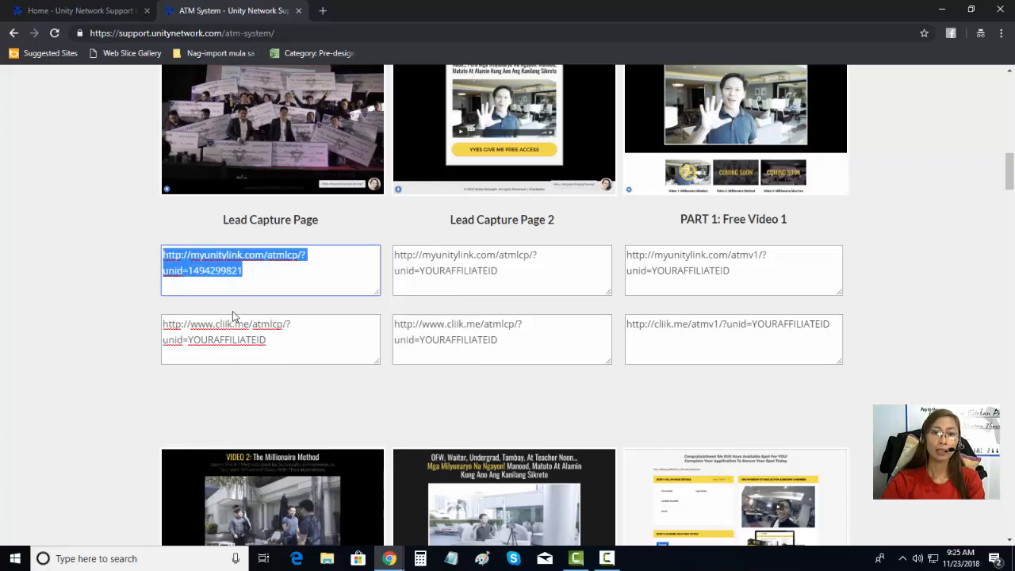
right_click(226, 267)
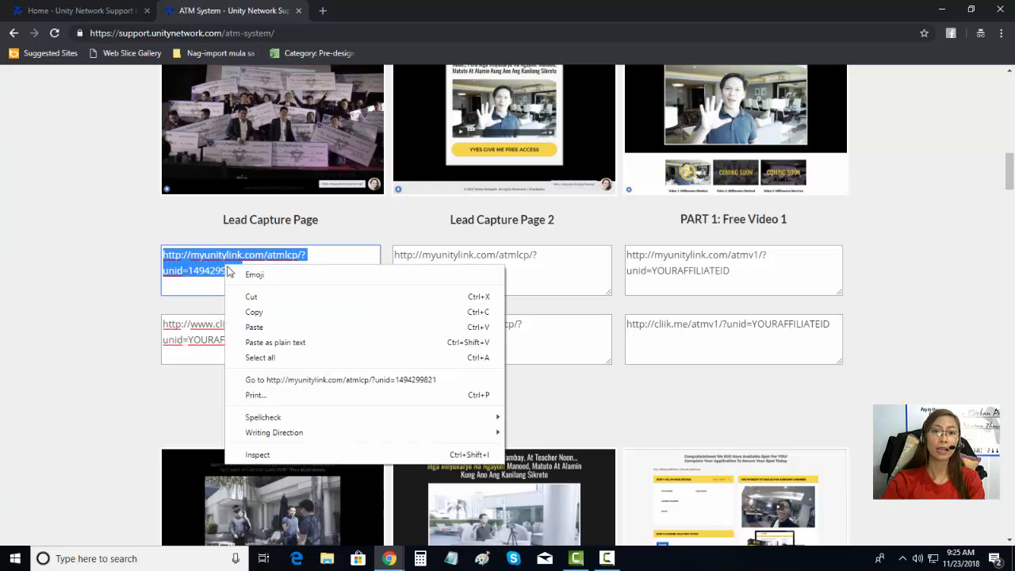
left_click(258, 314)
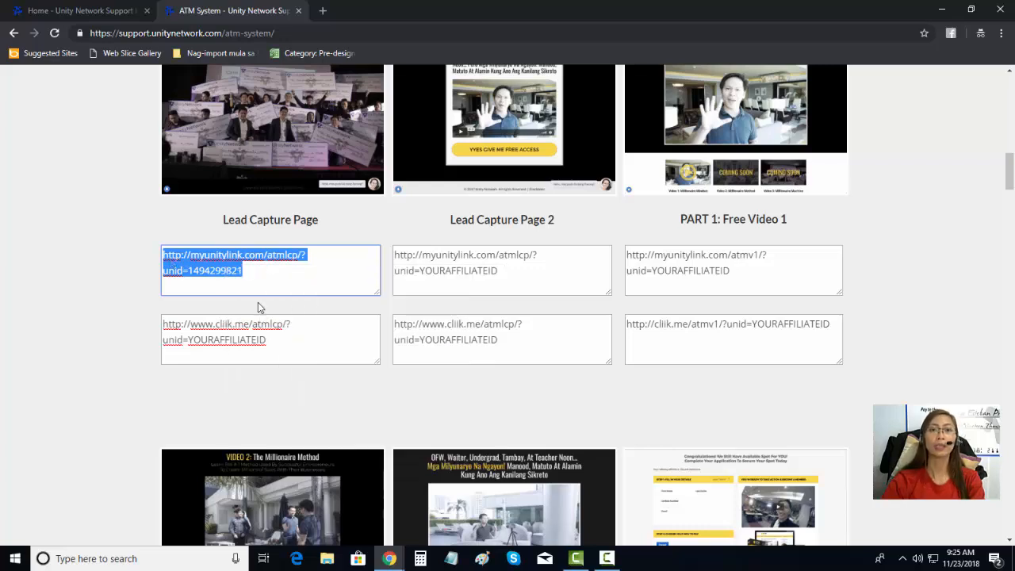
left_click(246, 275)
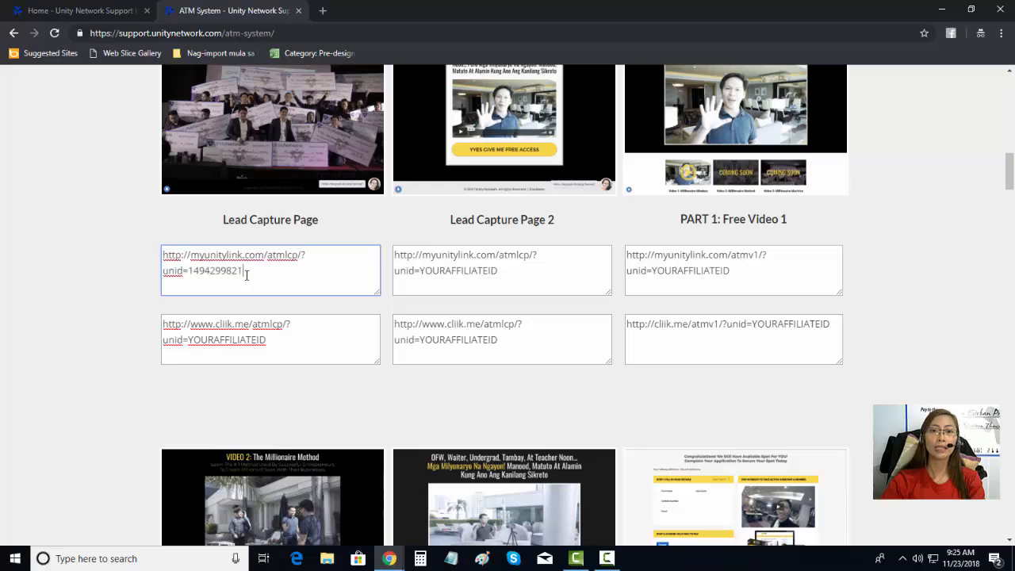
left_click_drag(246, 272, 189, 270)
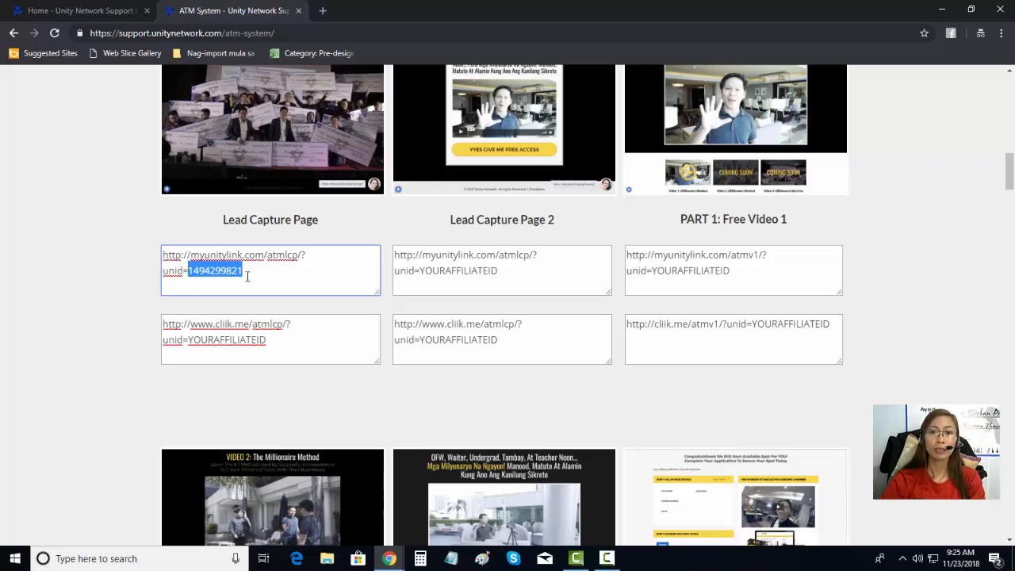
Step: Load bitly.com in a new browser tab
left_click(324, 12)
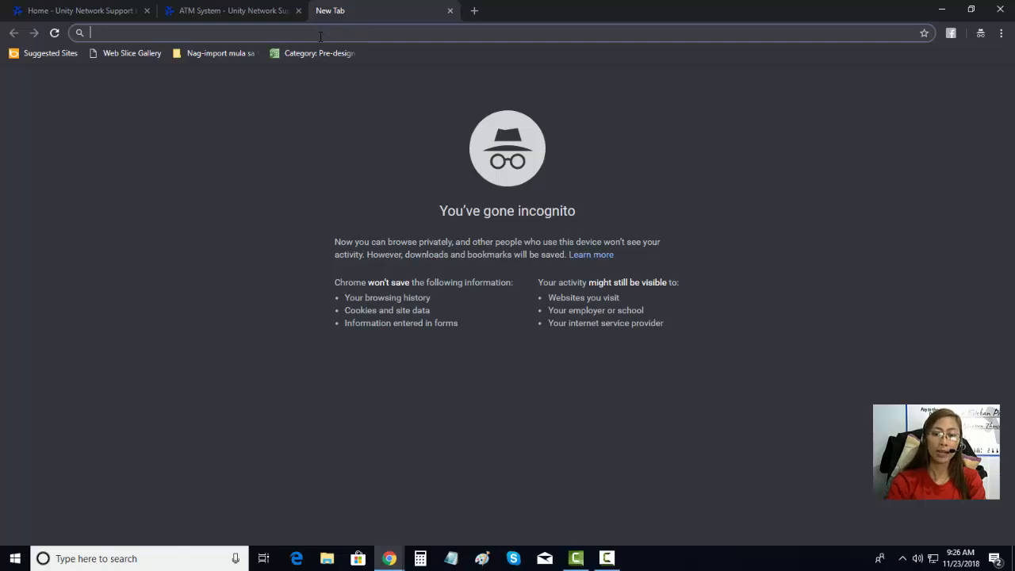
type("bit")
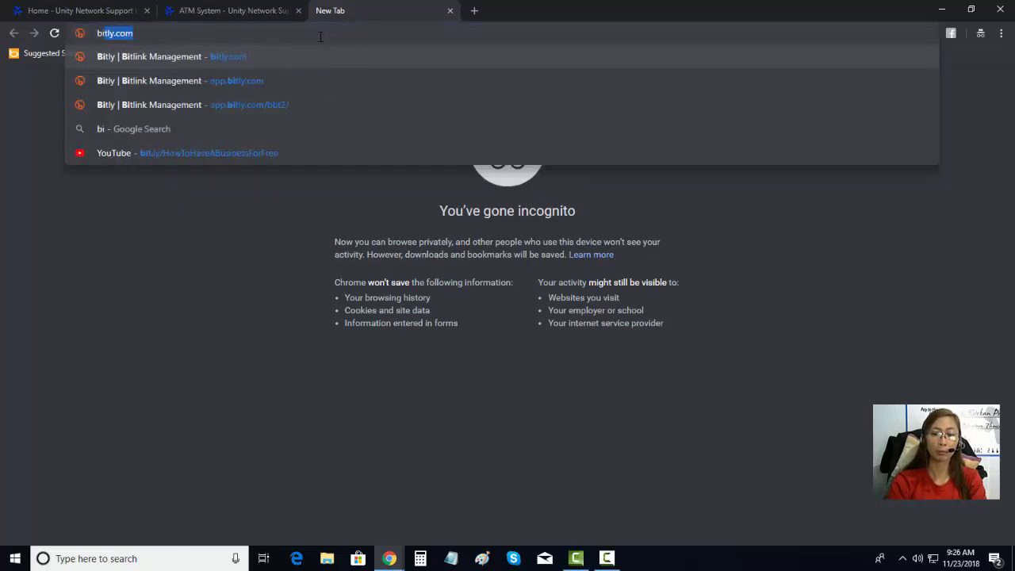
type("ly.com")
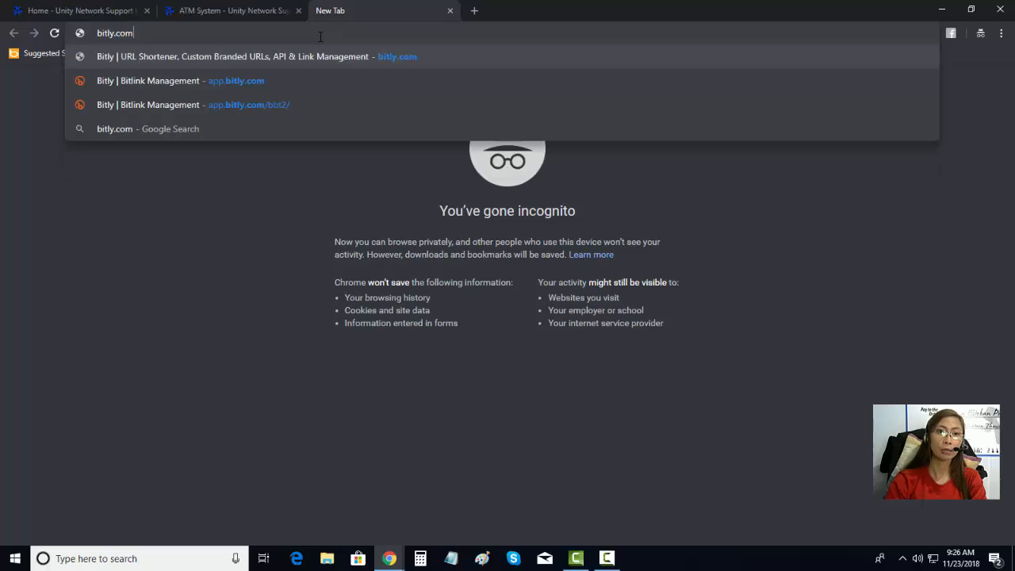
key("Return")
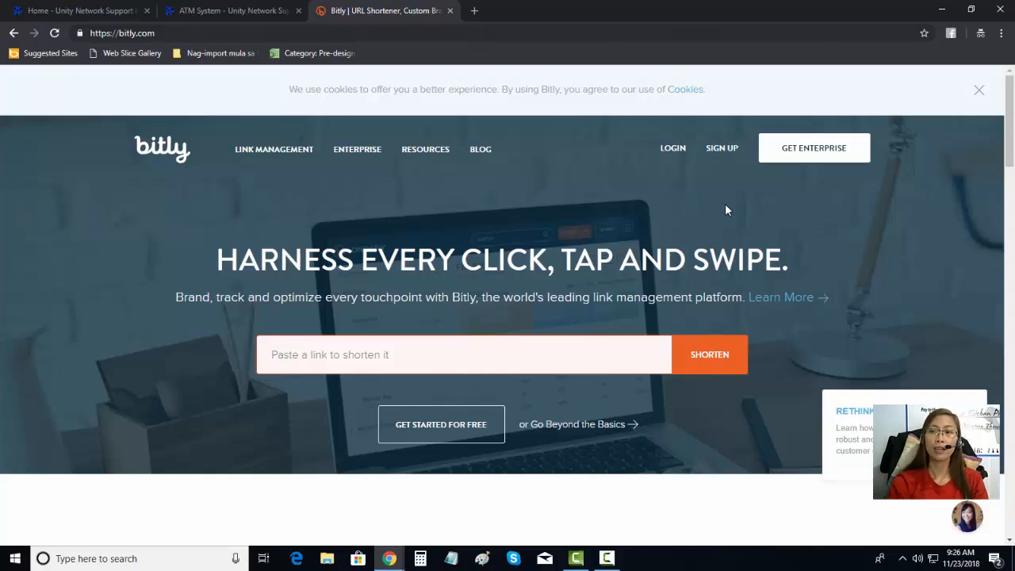
Step: Log in to Bitly with Facebook using the saved login and the account password
left_click(672, 152)
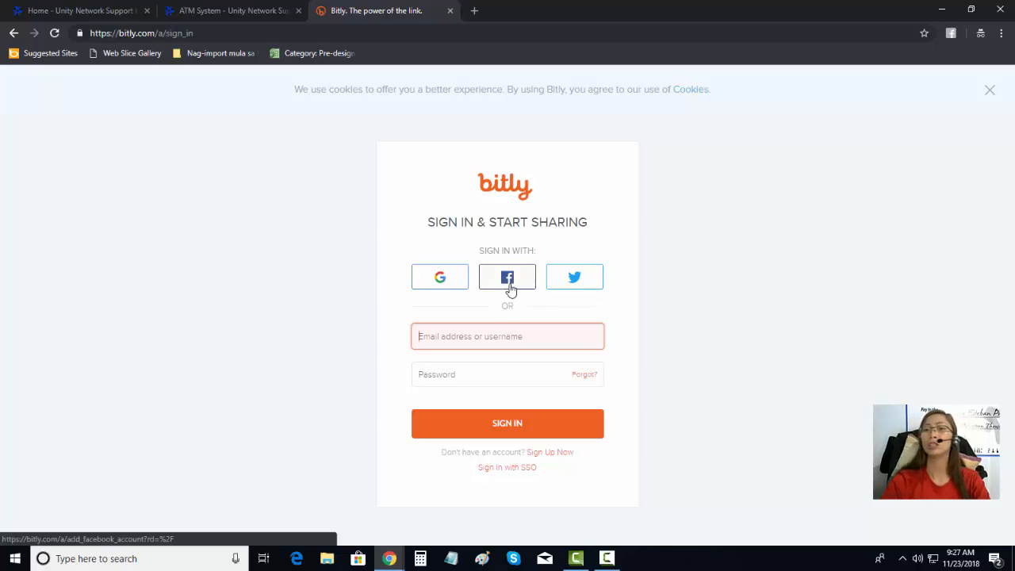
left_click(507, 279)
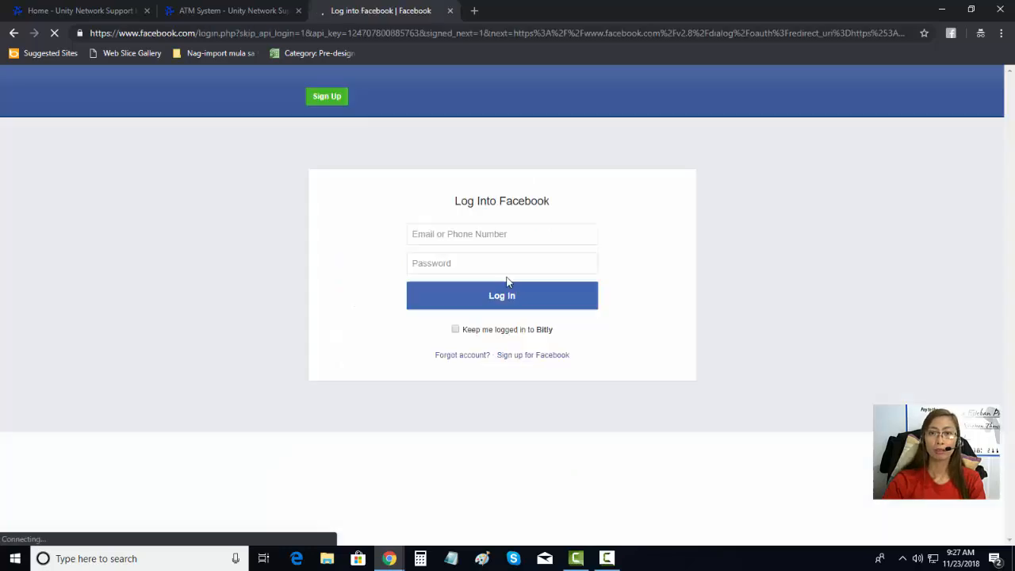
left_click(487, 228)
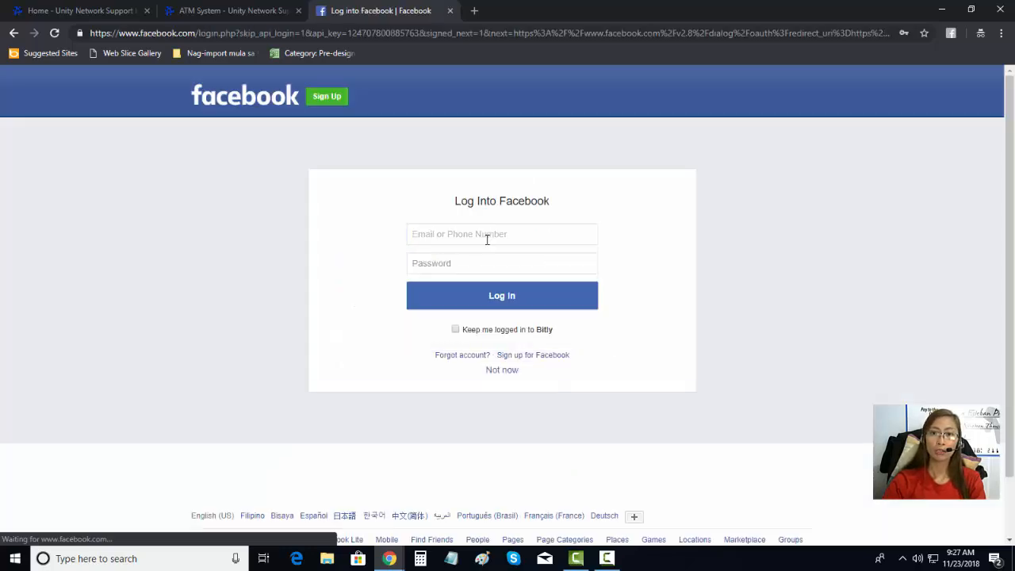
left_click(487, 236)
left_click(485, 262)
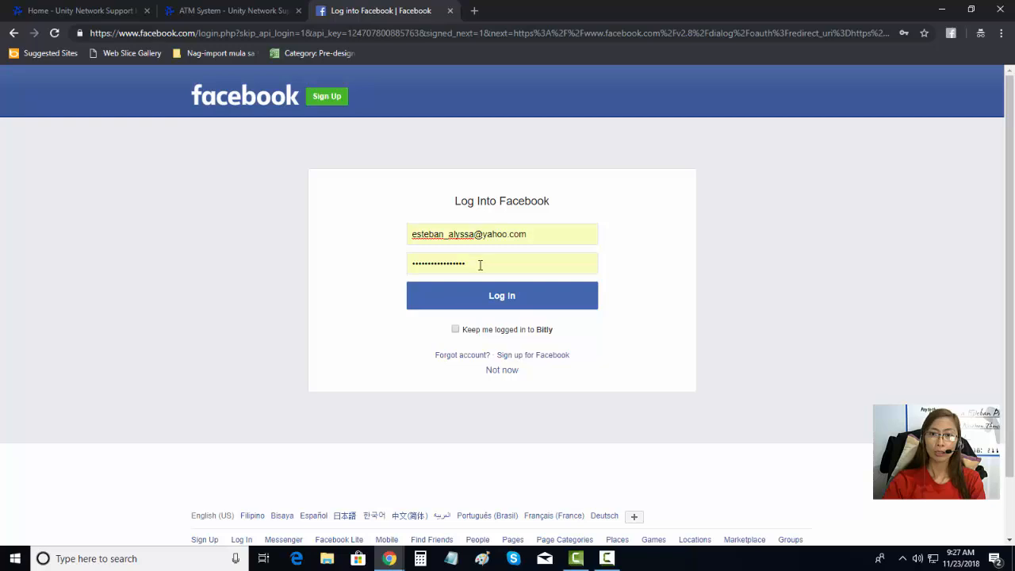
double_click(480, 265)
type("••")
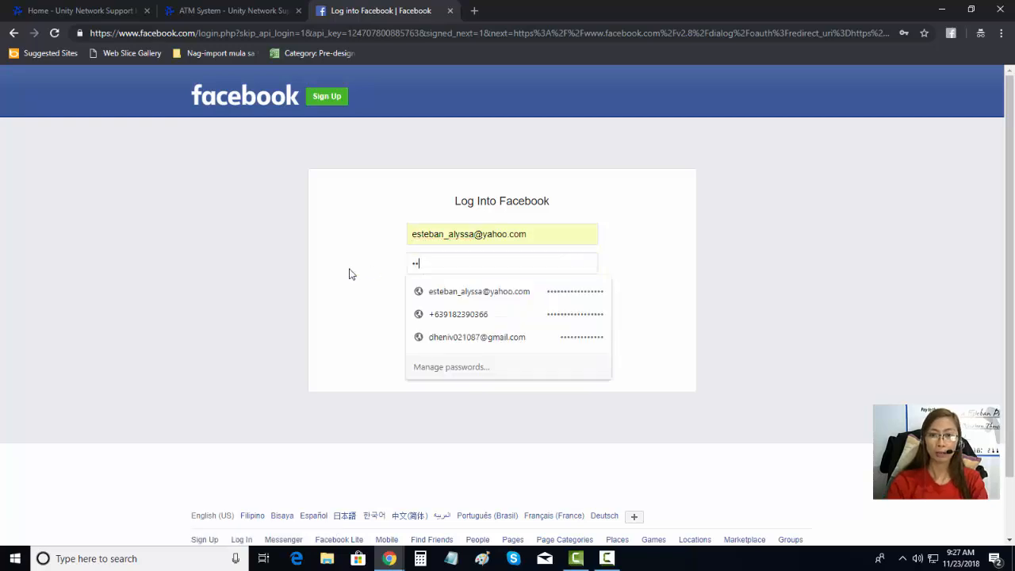
key("BackSpace")
key("BackSpace")
key("BackSpace")
type("•")
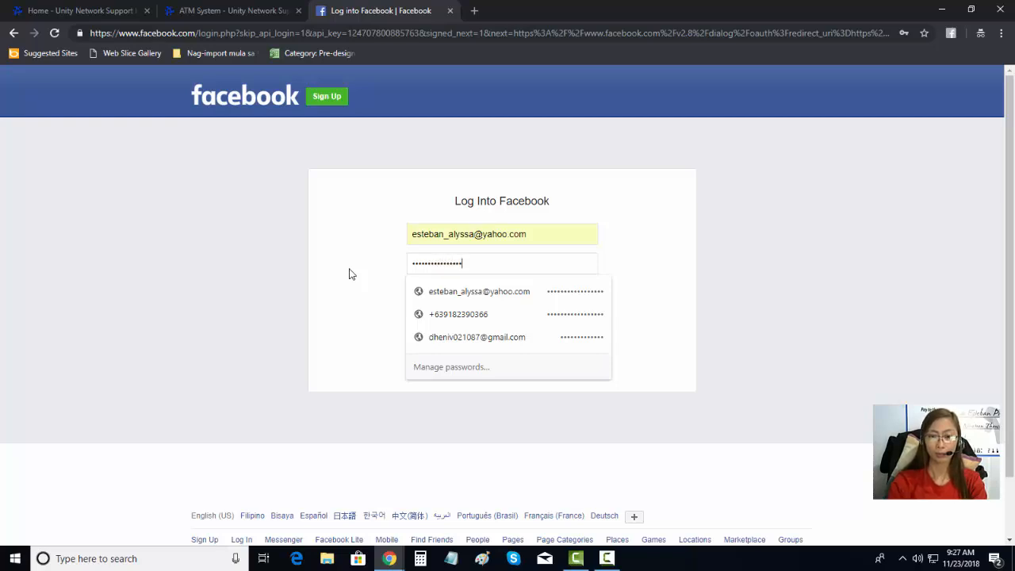
key("Return")
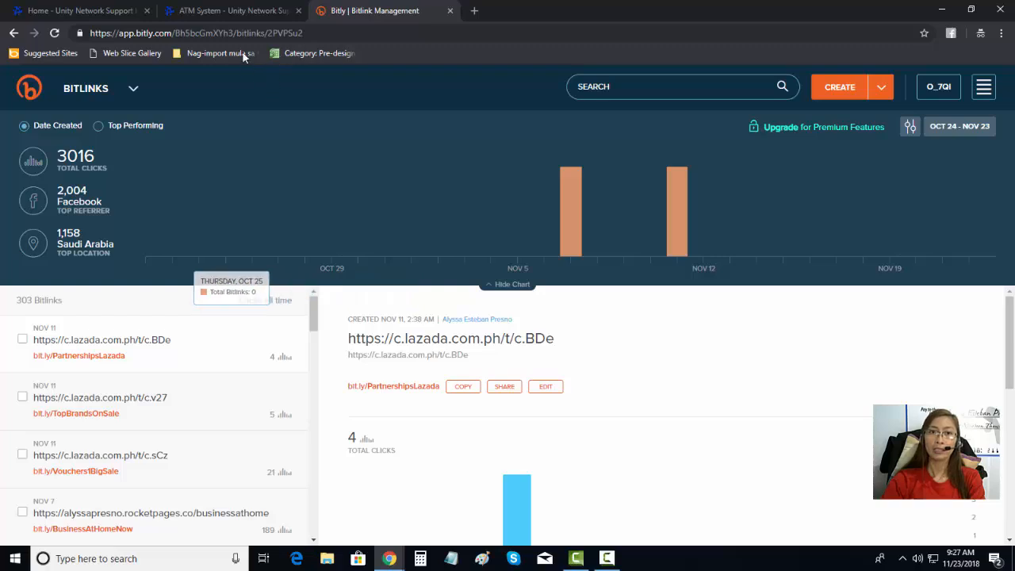
Step: Switch to the ATM System page and select the whole Lead Capture Page link
left_click(225, 13)
left_click_drag(252, 271, 158, 255)
right_click(158, 256)
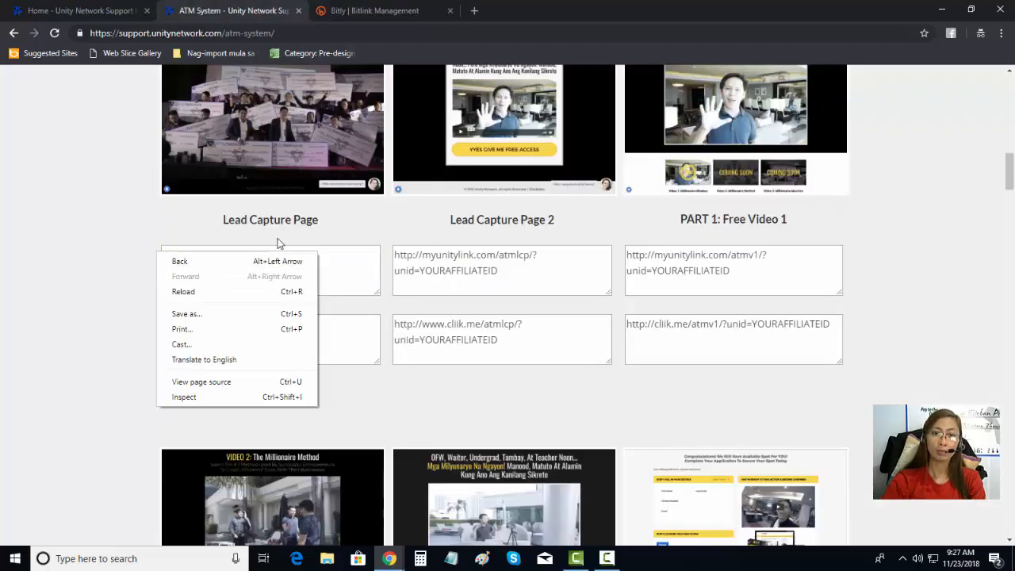
left_click(337, 256)
Step: Copy the full Lead Capture Page link and return to the Bitly Bitlinks dashboard
left_click_drag(317, 270, 159, 254)
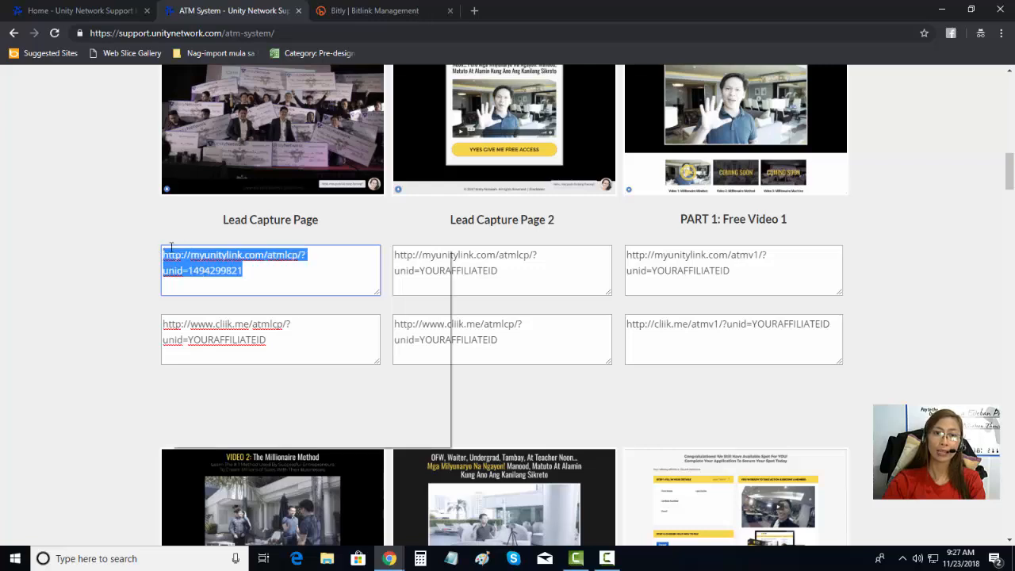
right_click(183, 251)
left_click(200, 290)
left_click(366, 11)
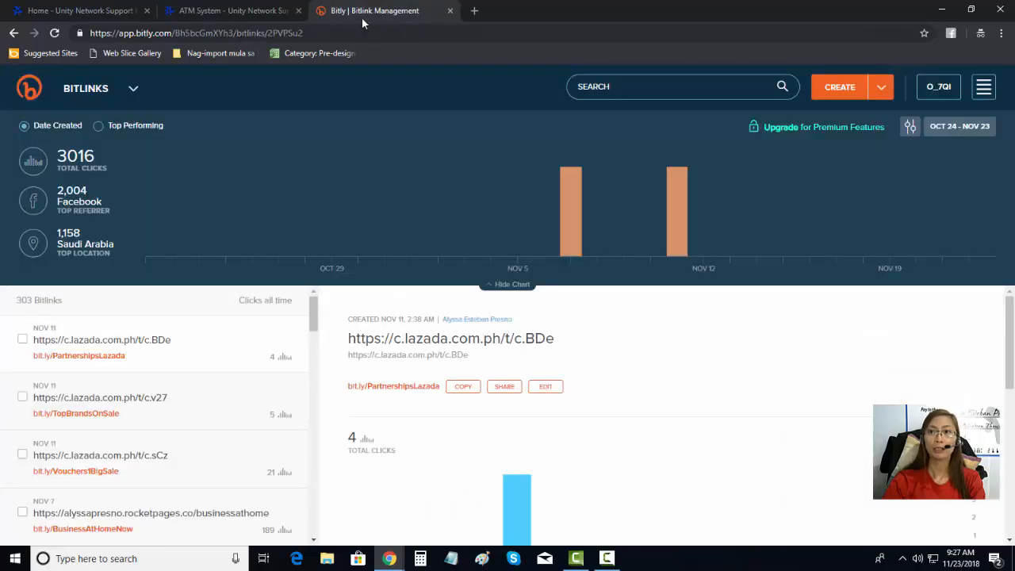
left_click(878, 92)
left_click(869, 105)
left_click(877, 92)
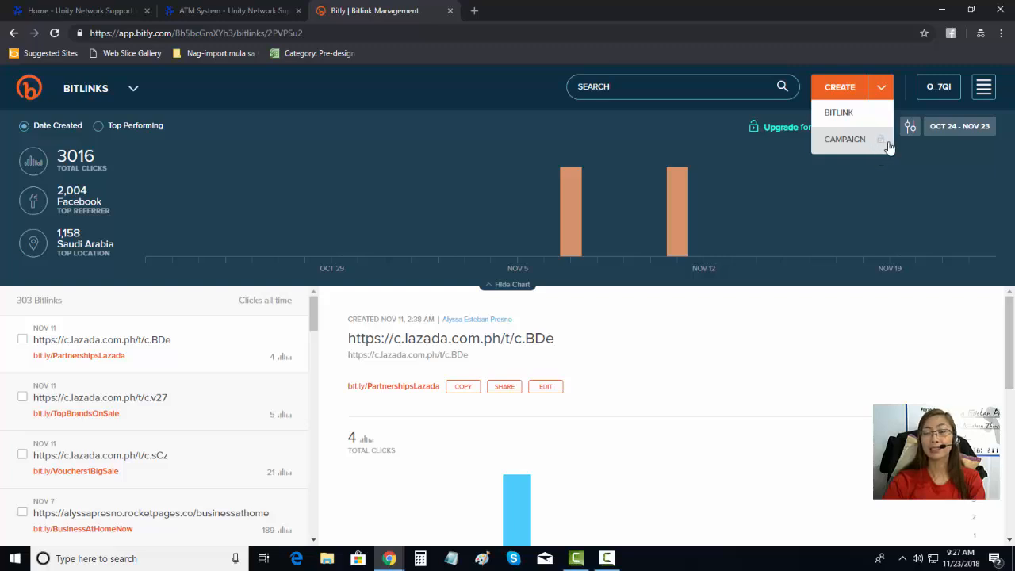
left_click(842, 89)
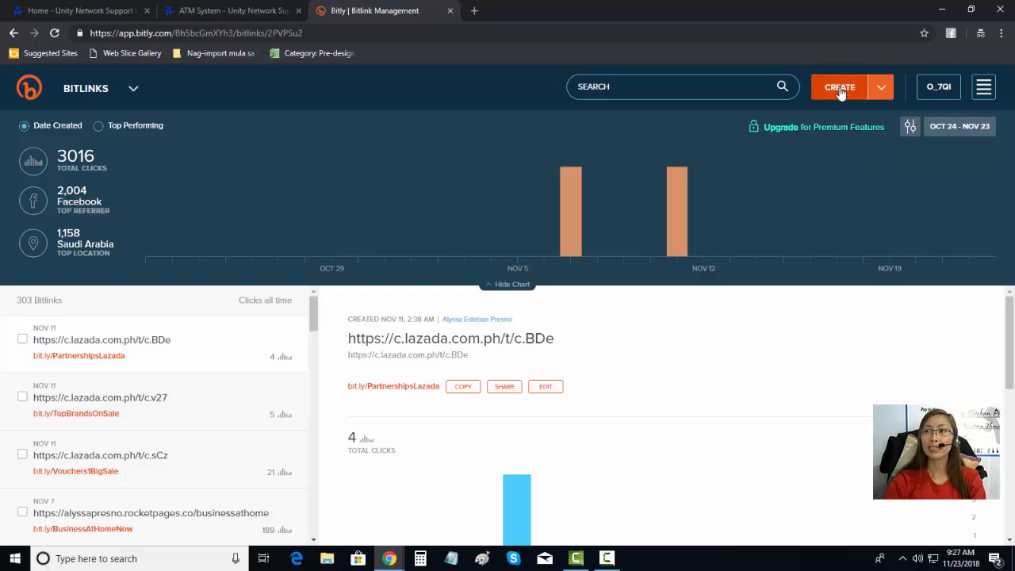
left_click(842, 91)
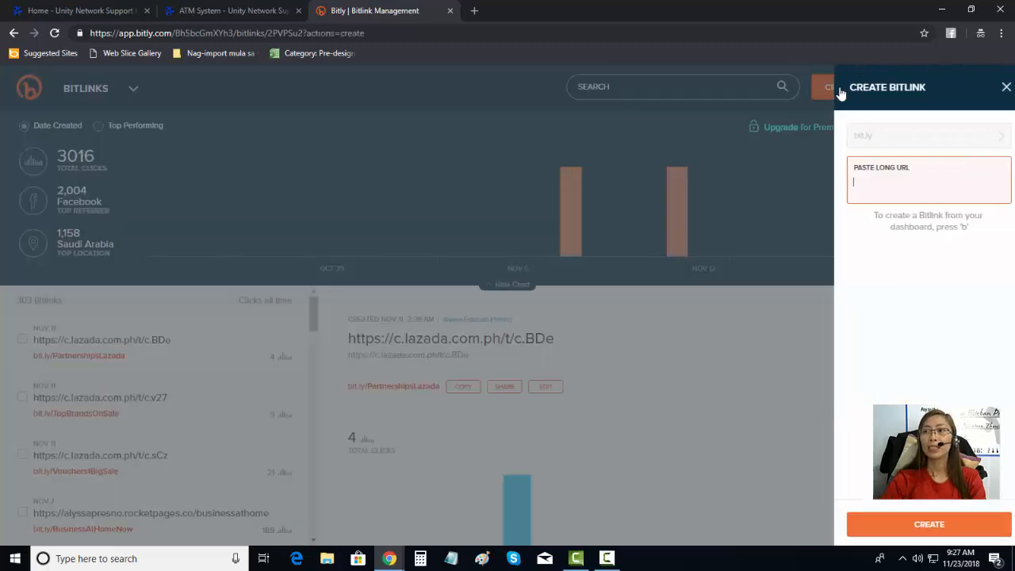
right_click(869, 183)
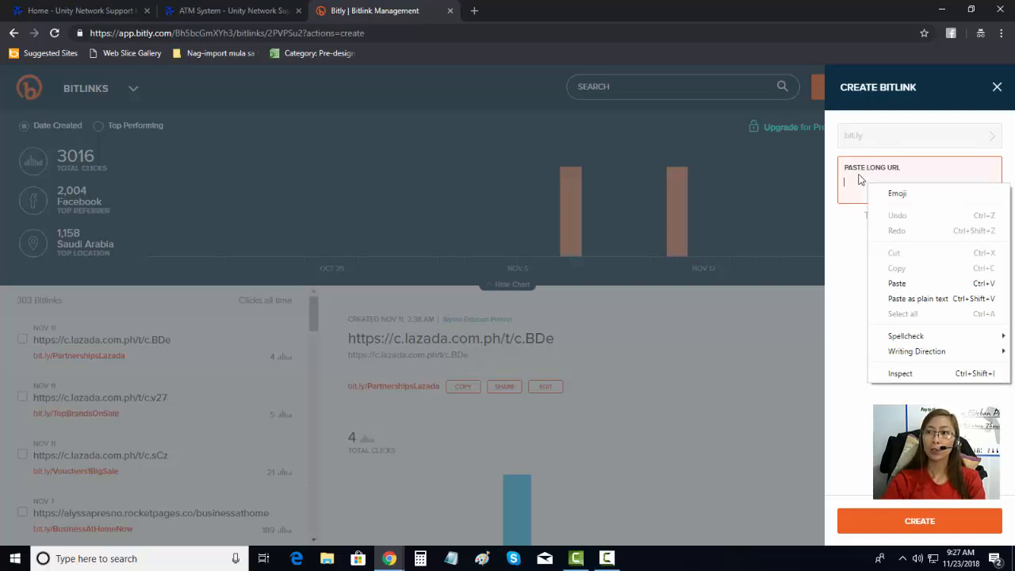
left_click(862, 183)
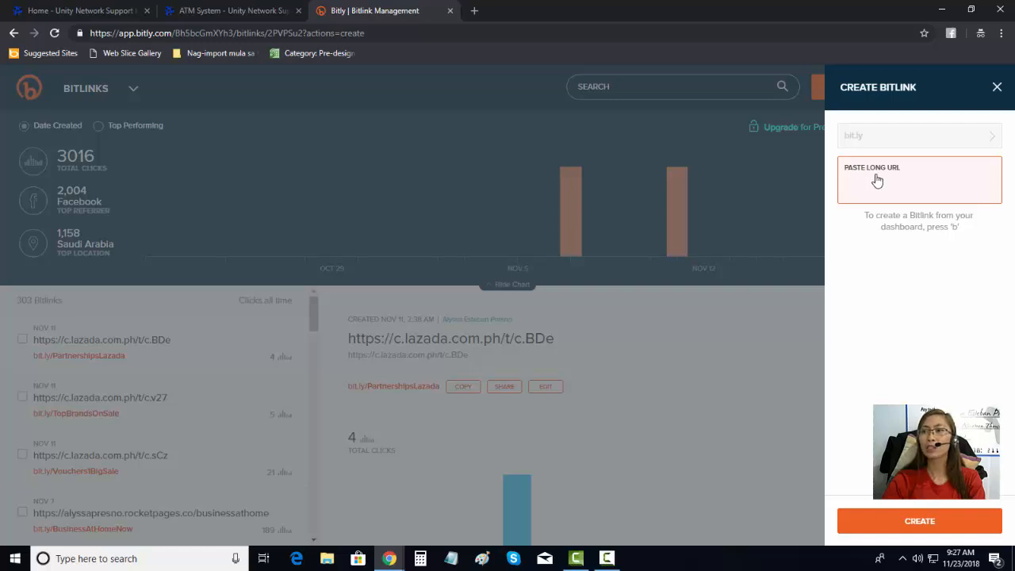
left_click(238, 11)
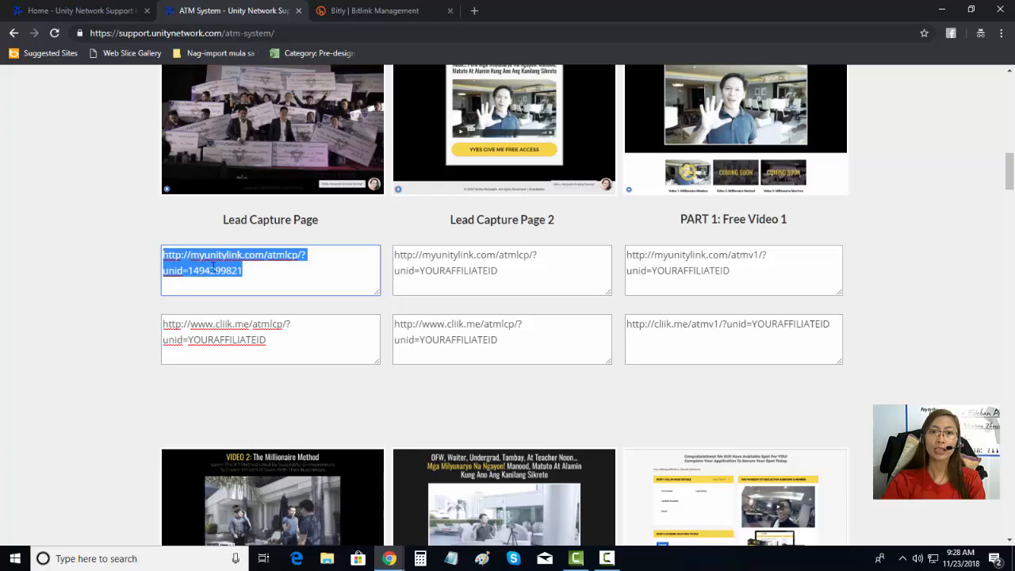
left_click(334, 16)
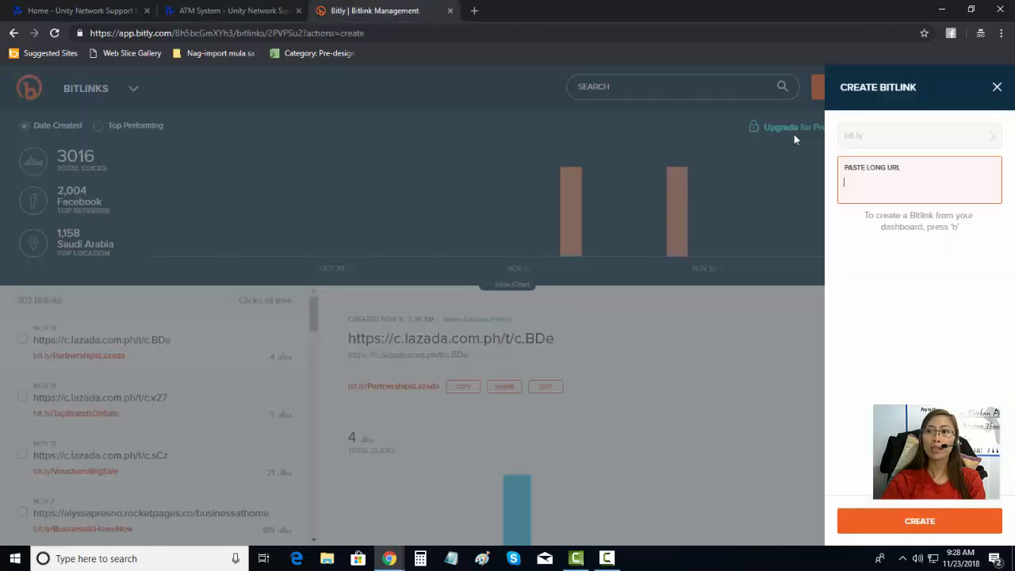
right_click(857, 183)
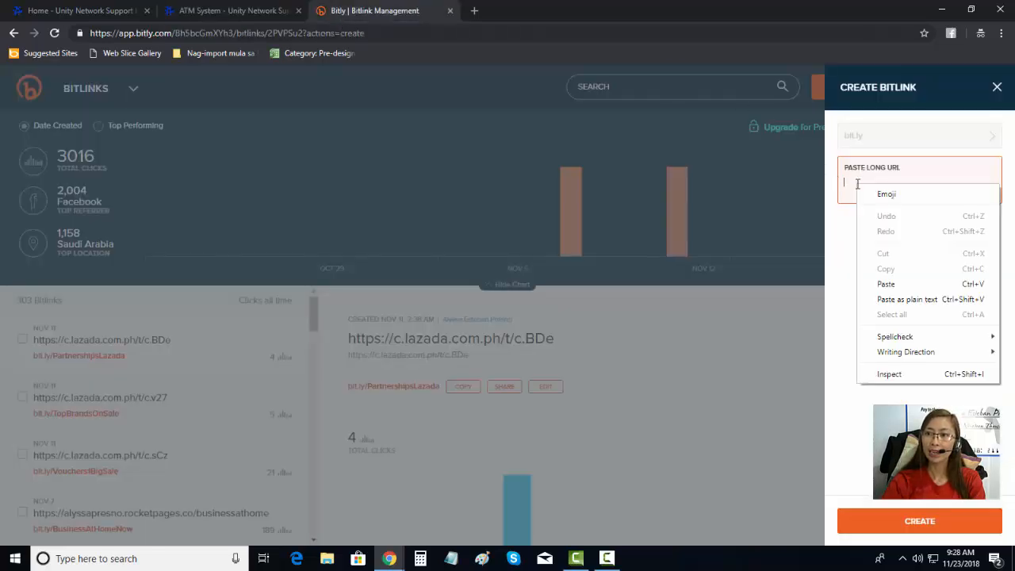
left_click(886, 284)
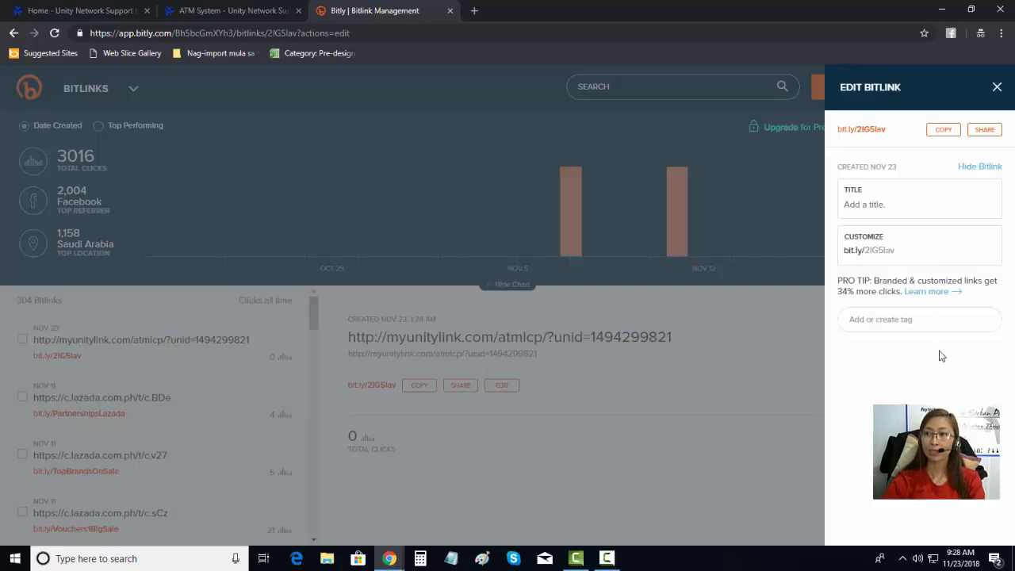
left_click_drag(900, 251, 843, 256)
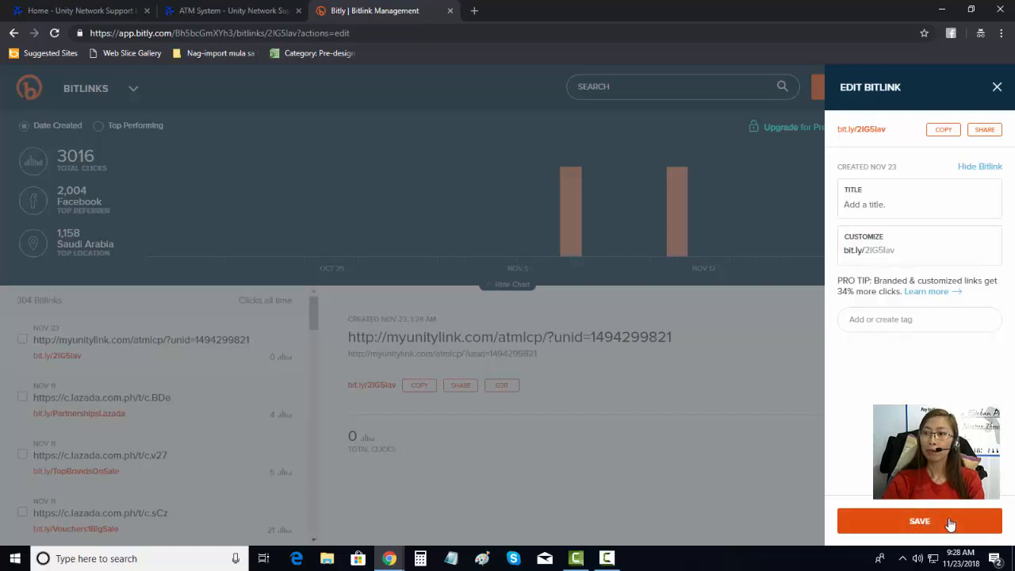
left_click(901, 252)
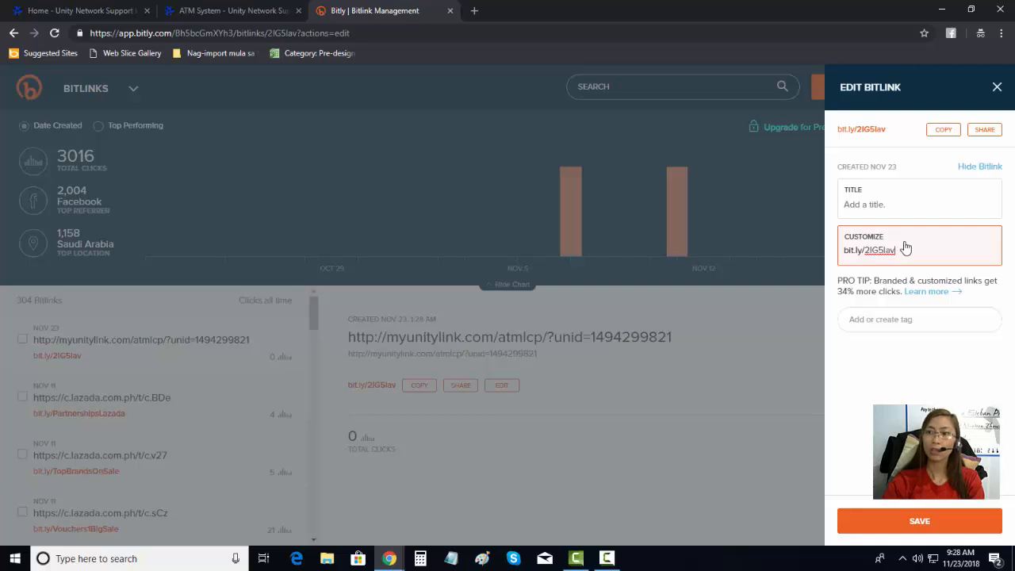
key("BackSpace")
key("BackSpace")
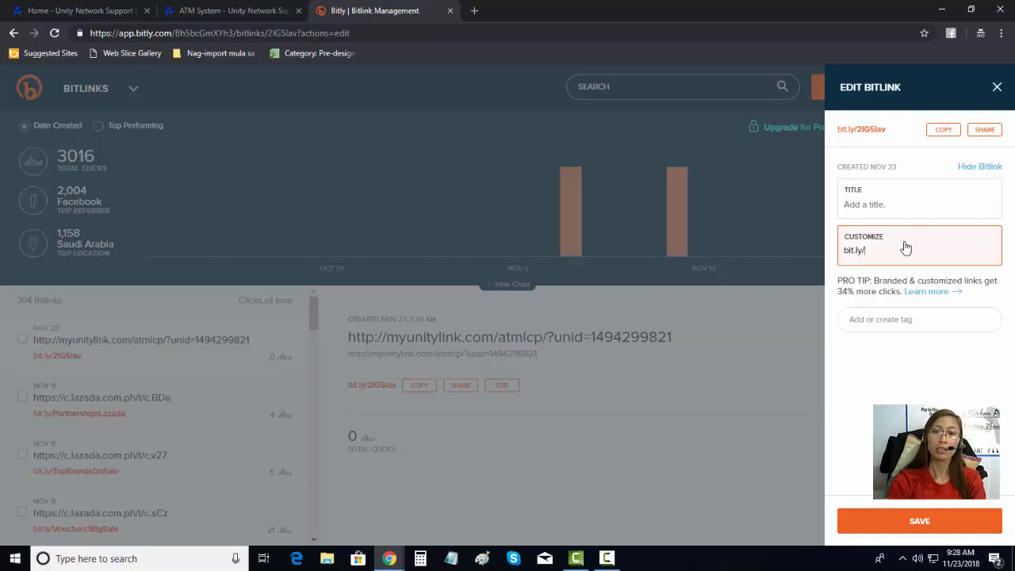
left_click(242, 11)
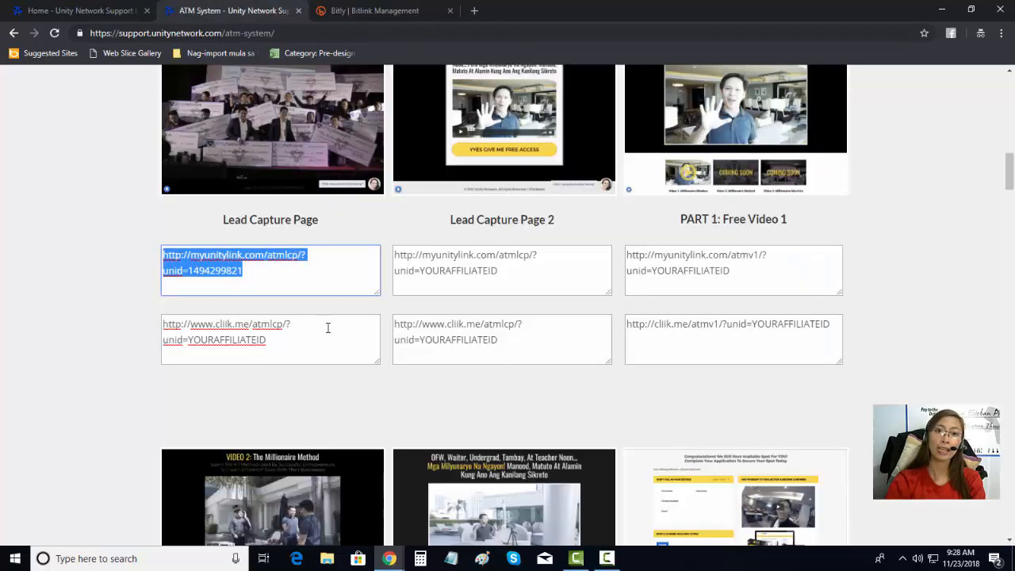
left_click(334, 16)
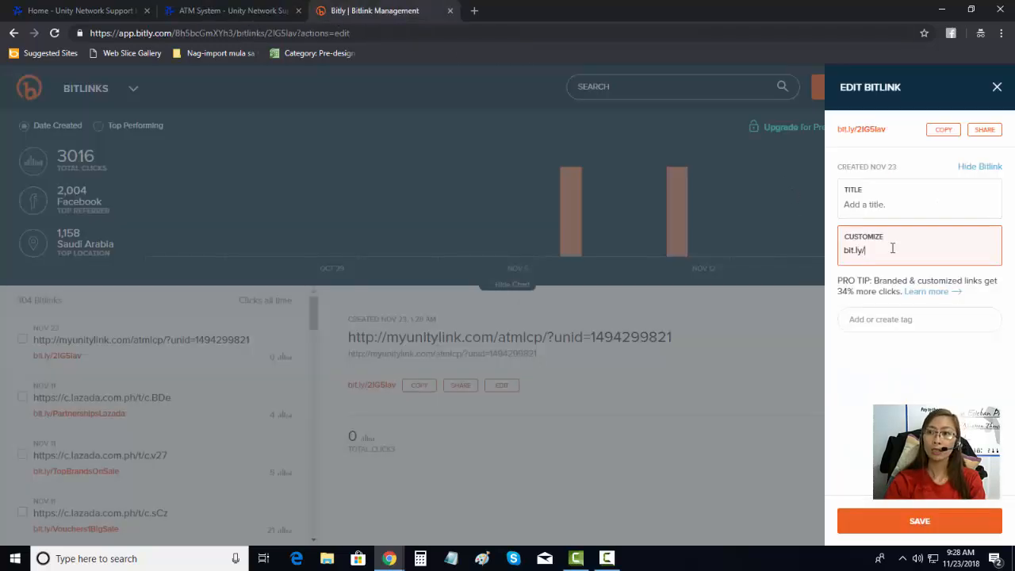
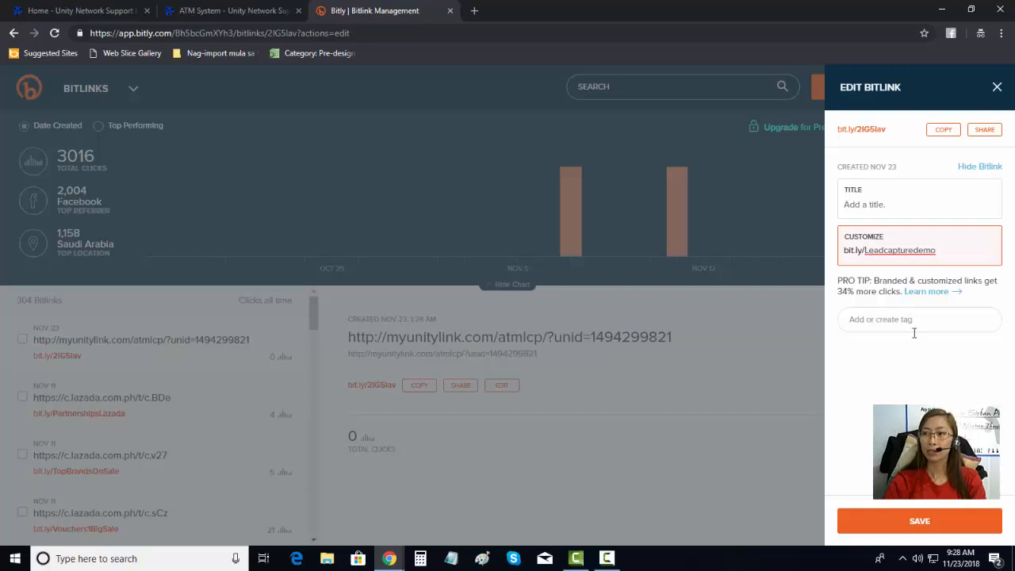
left_click(908, 523)
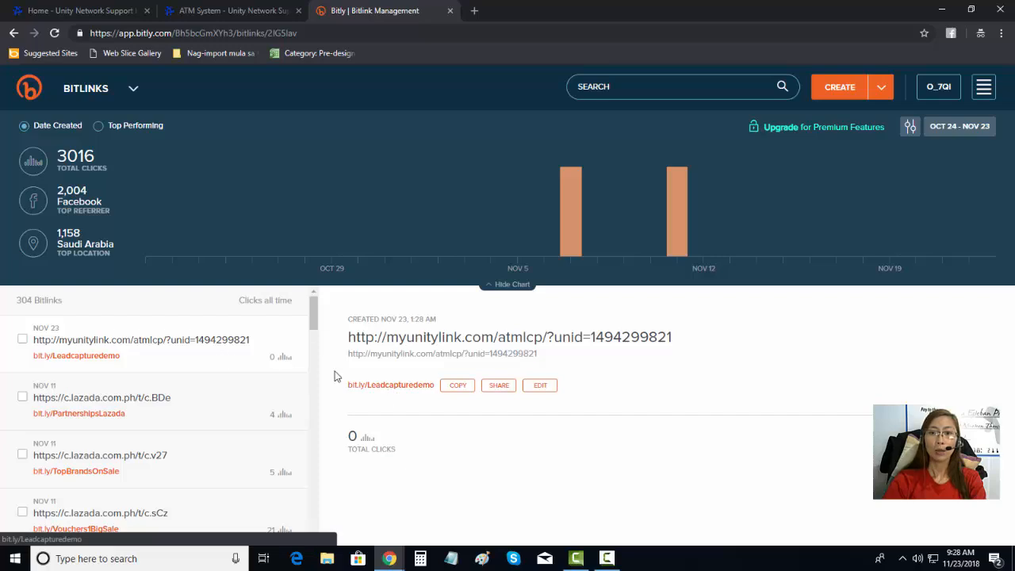
left_click(448, 387)
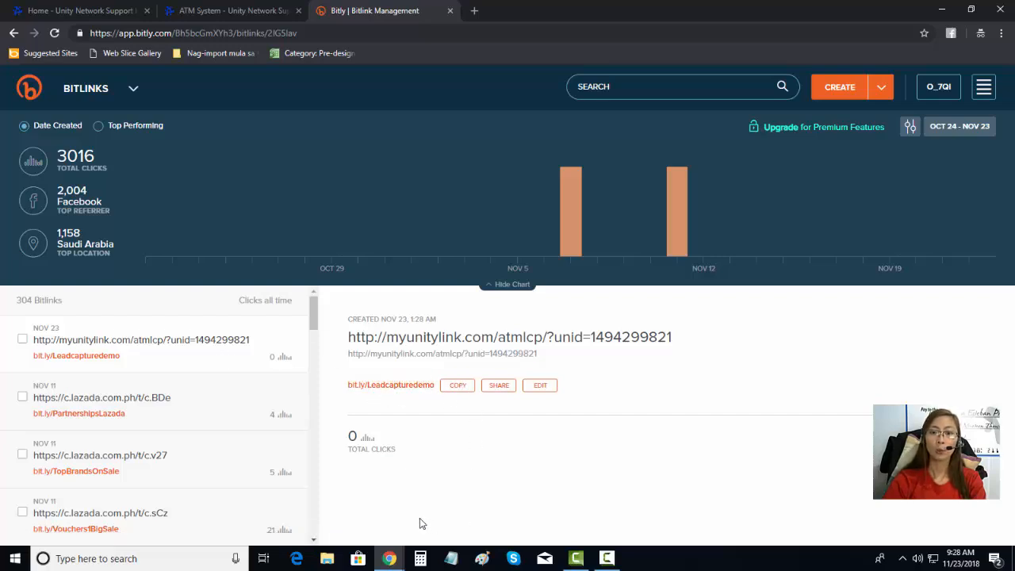
Step: Bring the new-tab Chrome window forward and go to Facebook by typing fb
mouse_move(388, 558)
left_click(353, 507)
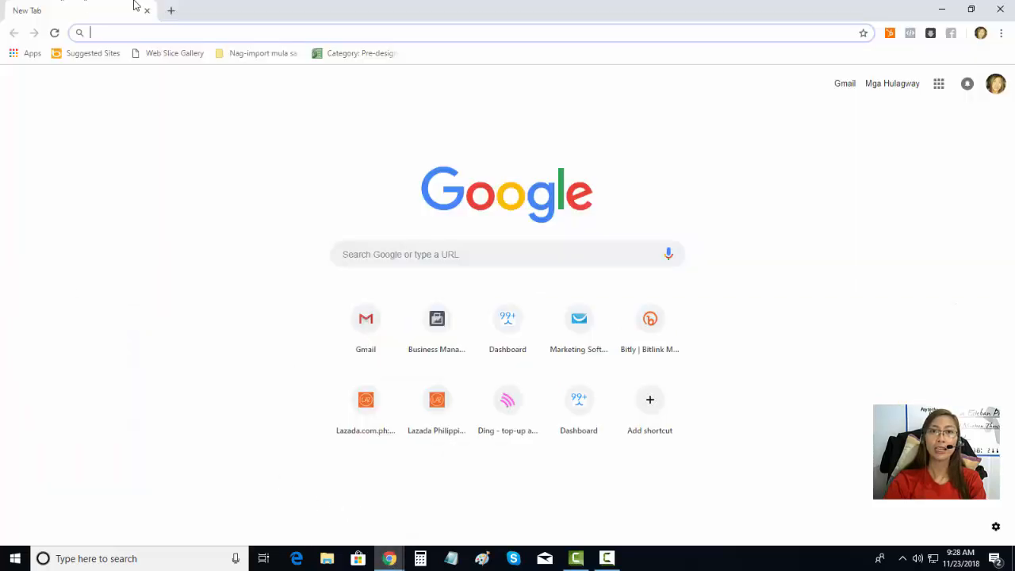
type("fb")
key("Return")
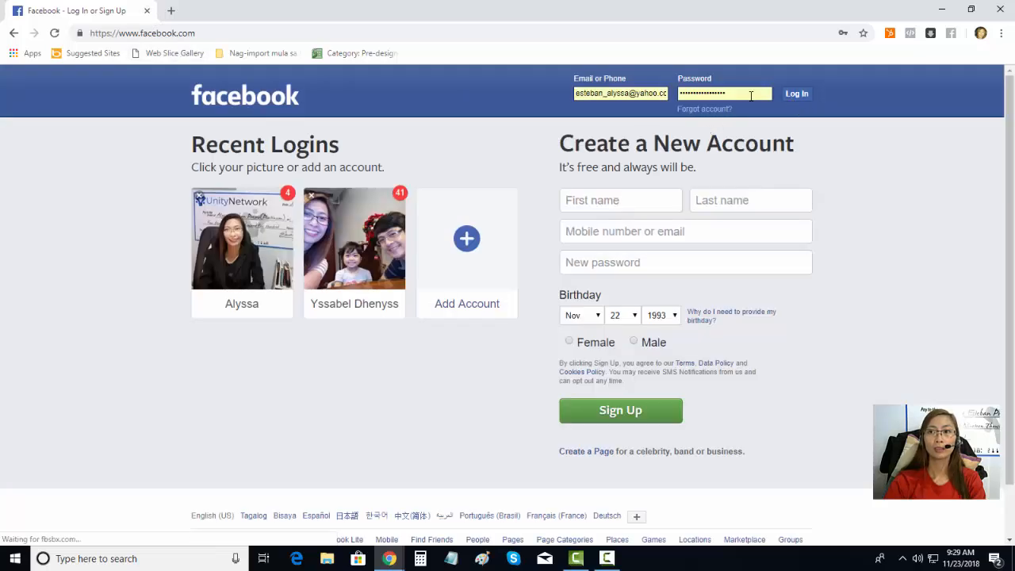
Step: Replace the autofilled password with the account password and log in to Facebook
left_click_drag(746, 94, 548, 101)
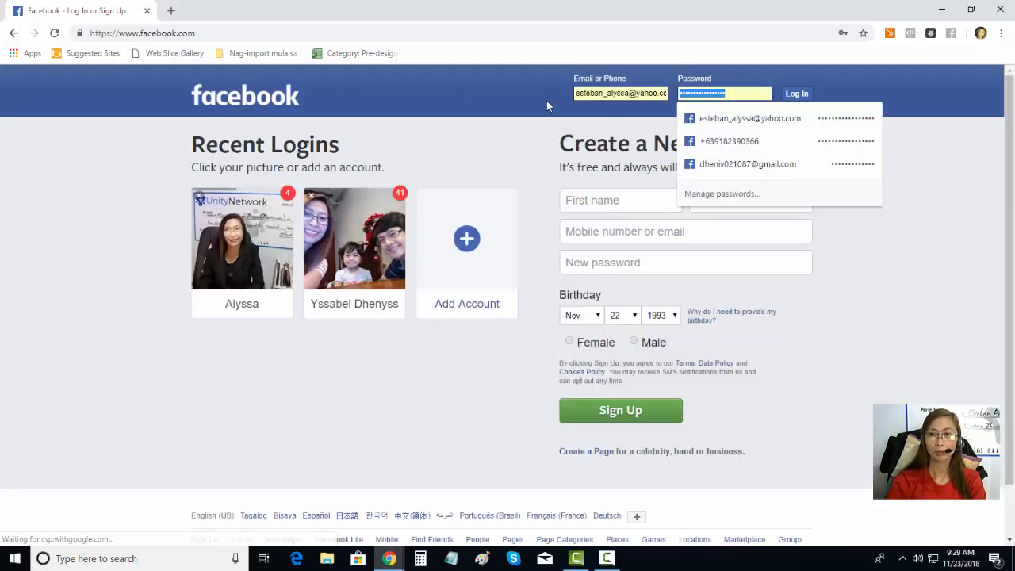
type("*************")
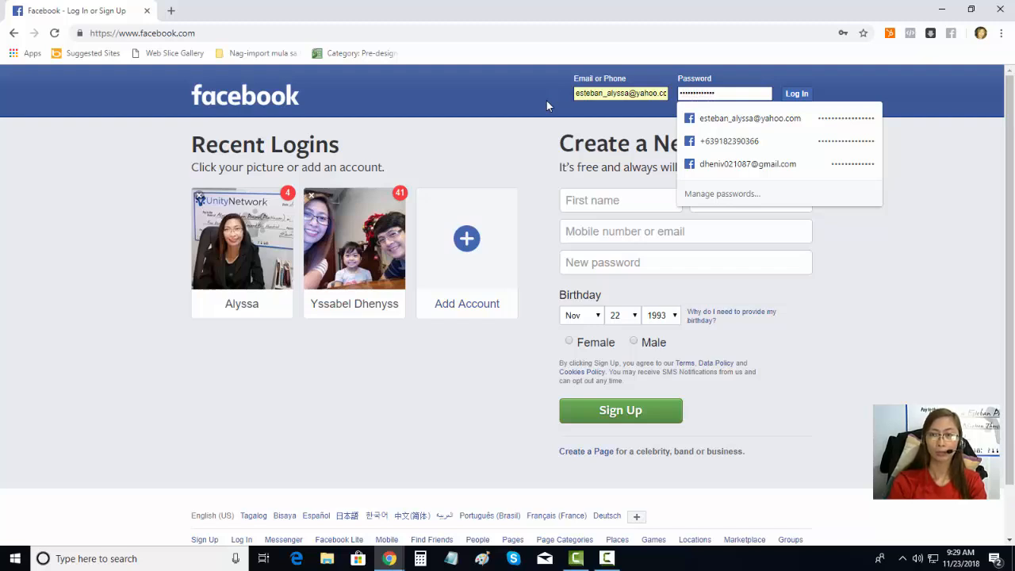
key("BackSpace")
key("BackSpace")
key("BackSpace")
key("BackSpace")
key("BackSpace")
key("BackSpace")
key("BackSpace")
key("BackSpace")
key("BackSpace")
key("BackSpace")
key("BackSpace")
key("BackSpace")
key("BackSpace")
type("***")
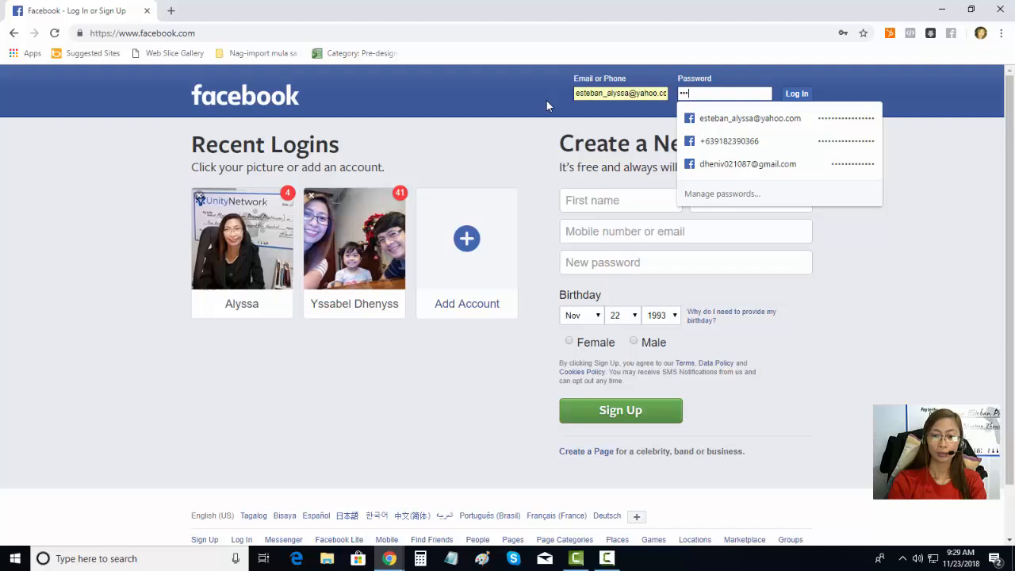
type("****")
key("BackSpace")
key("BackSpace")
key("BackSpace")
key("BackSpace")
key("BackSpace")
key("BackSpace")
key("BackSpace")
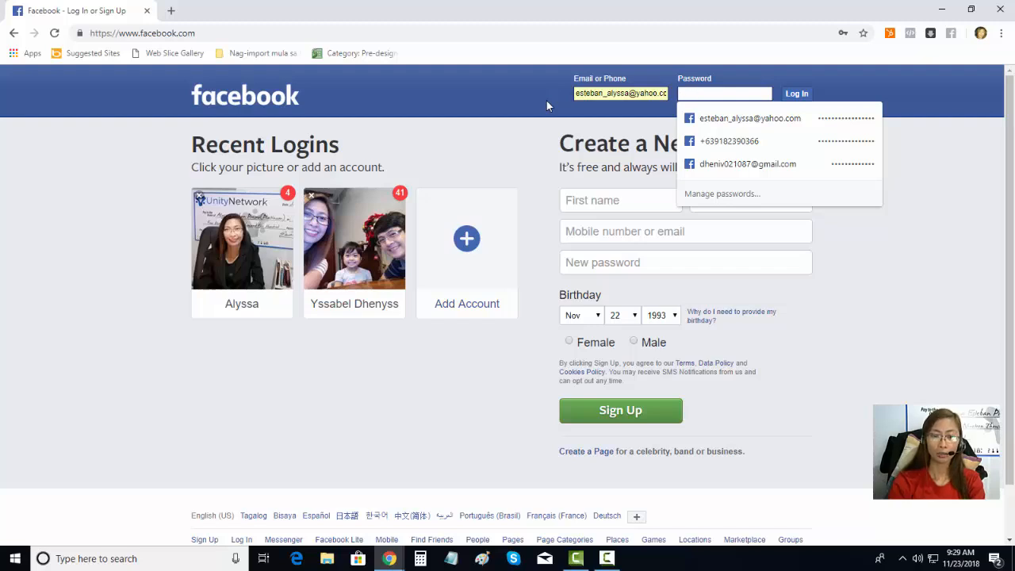
type("********")
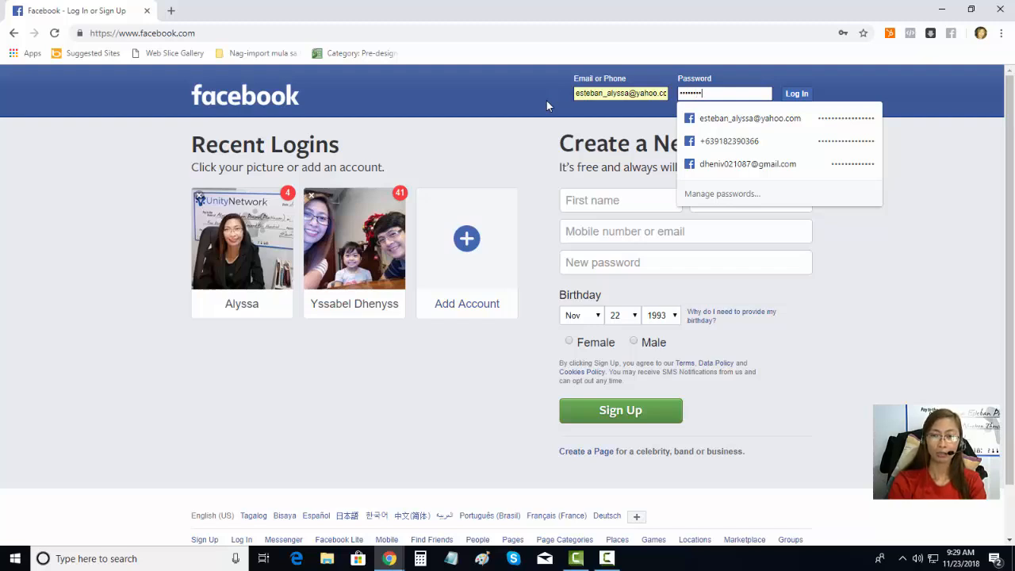
key("BackSpace")
key("BackSpace")
key("BackSpace")
key("BackSpace")
key("BackSpace")
key("BackSpace")
key("BackSpace")
type("*****")
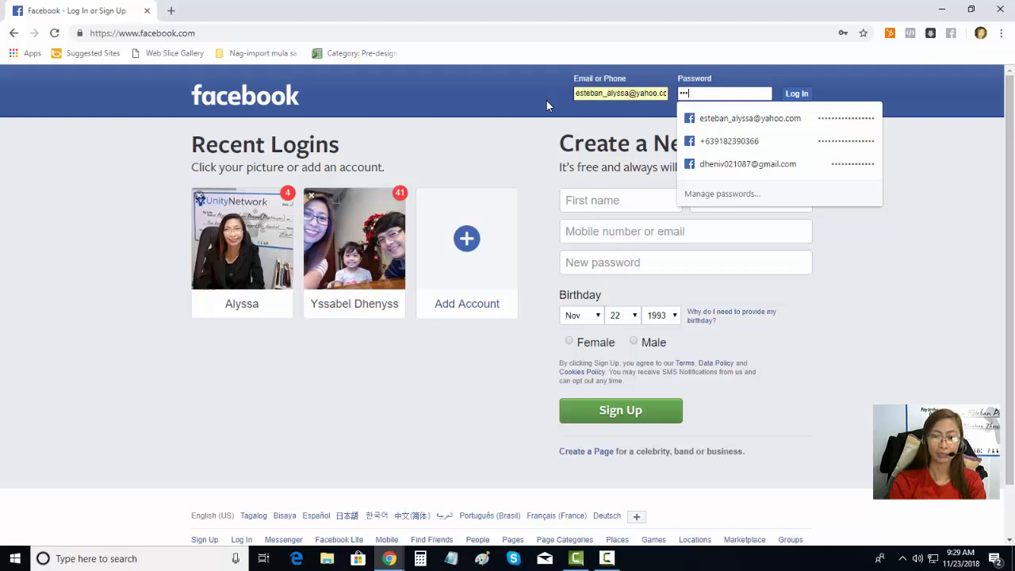
type("******")
key("Return")
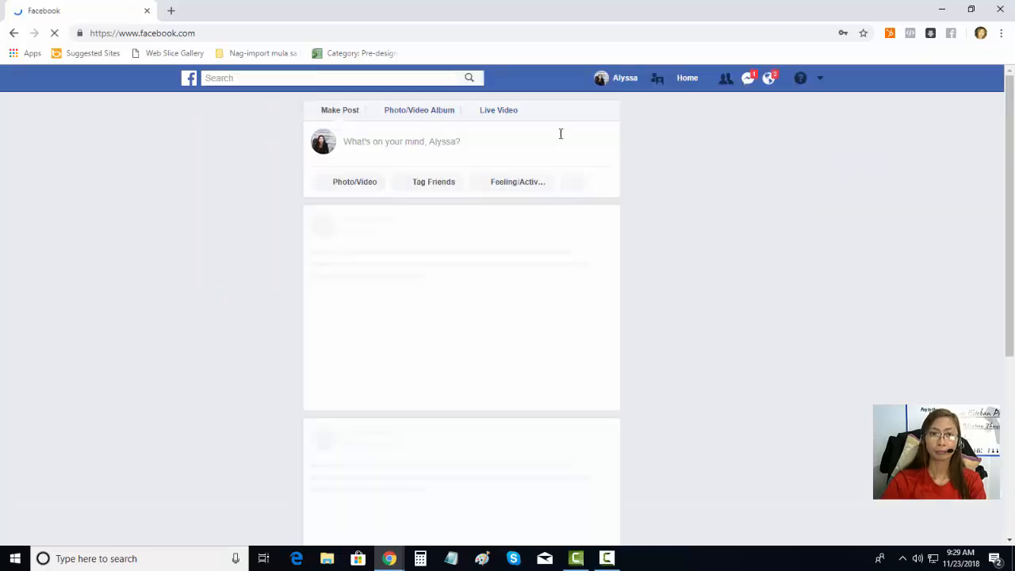
Step: Start a post about a training that helps you get sales conversions for your business
left_click(419, 149)
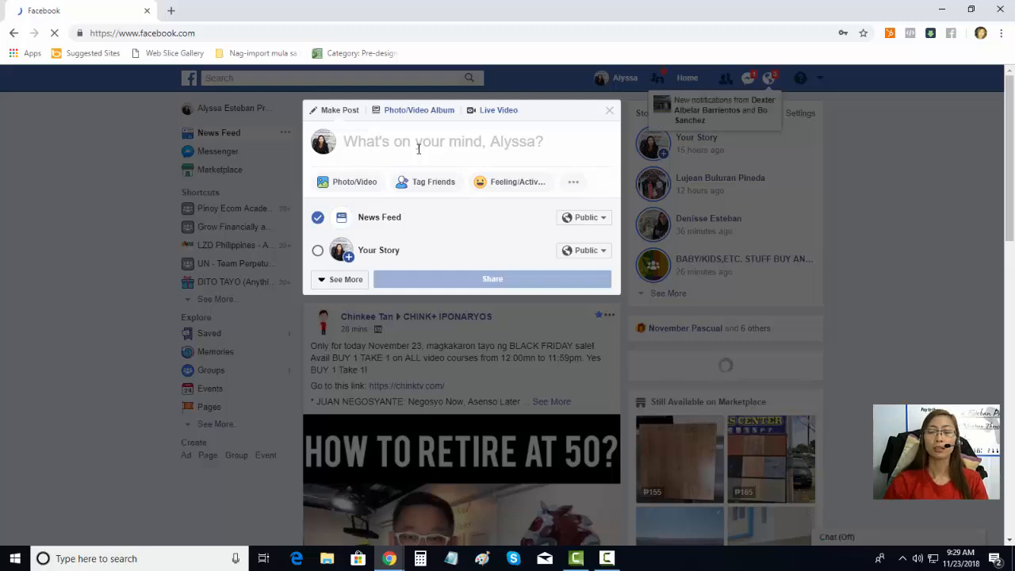
type("May")
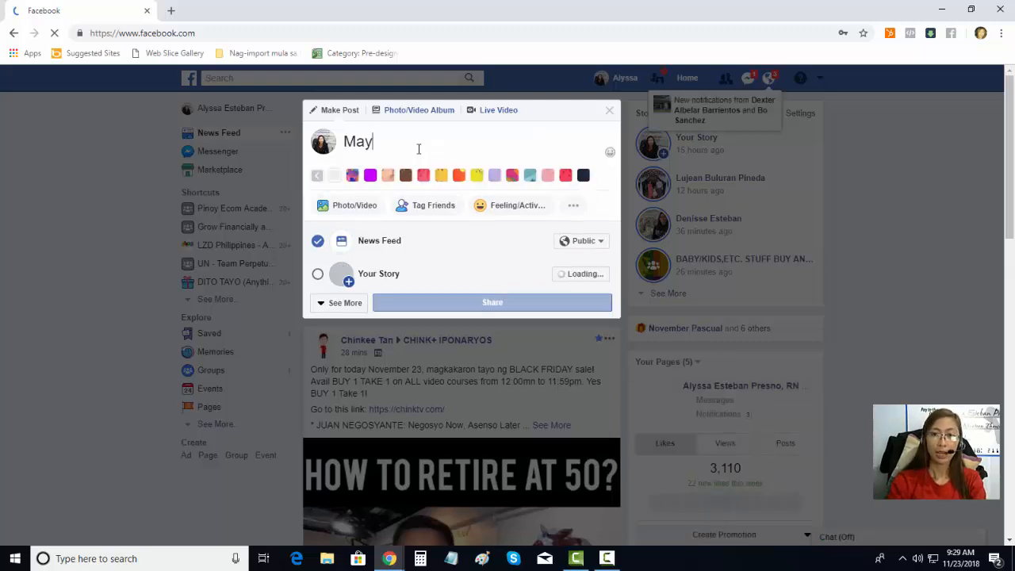
type(" napanood")
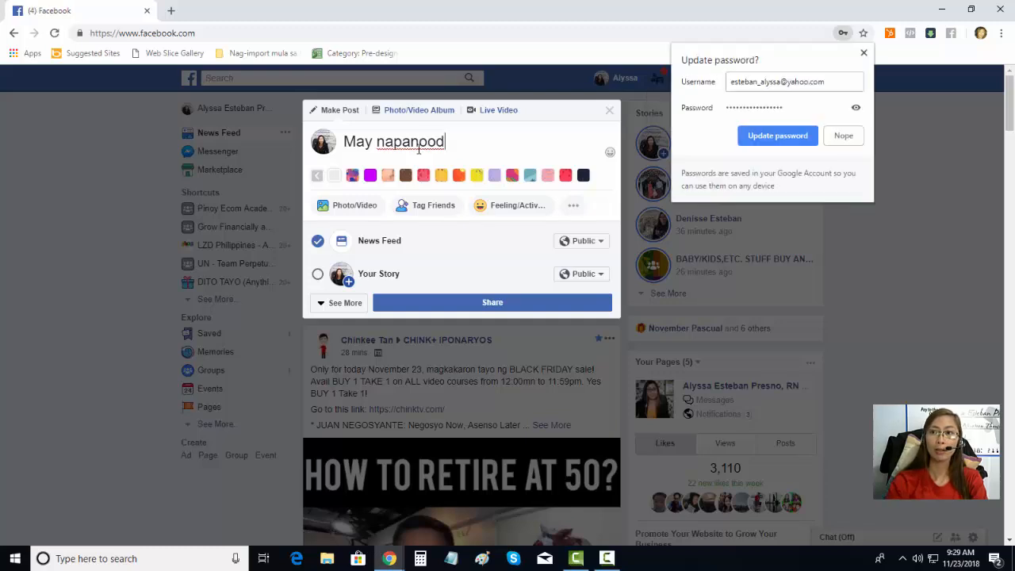
left_click(844, 135)
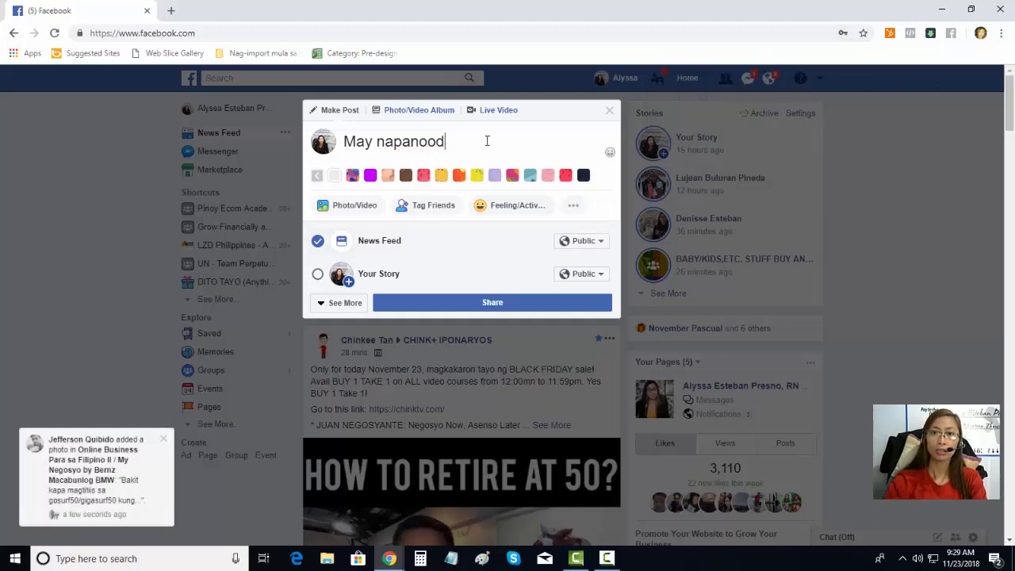
type("ako na i")
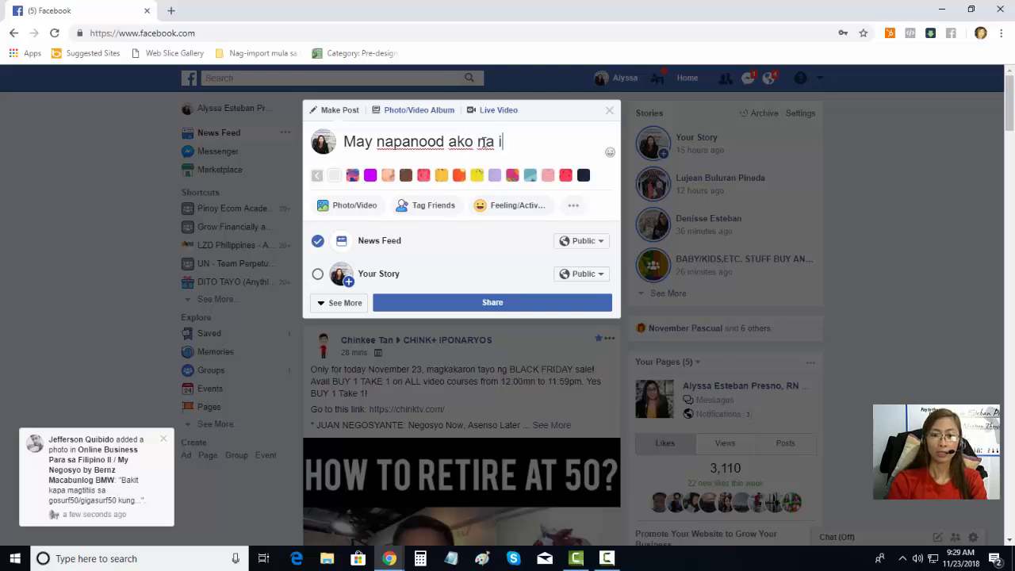
type("sang")
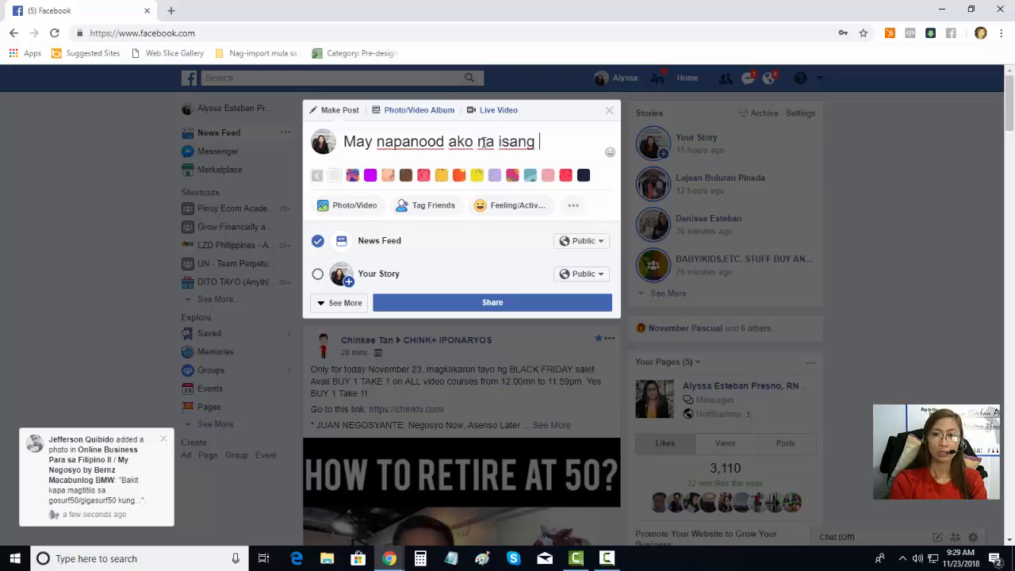
type(" Train")
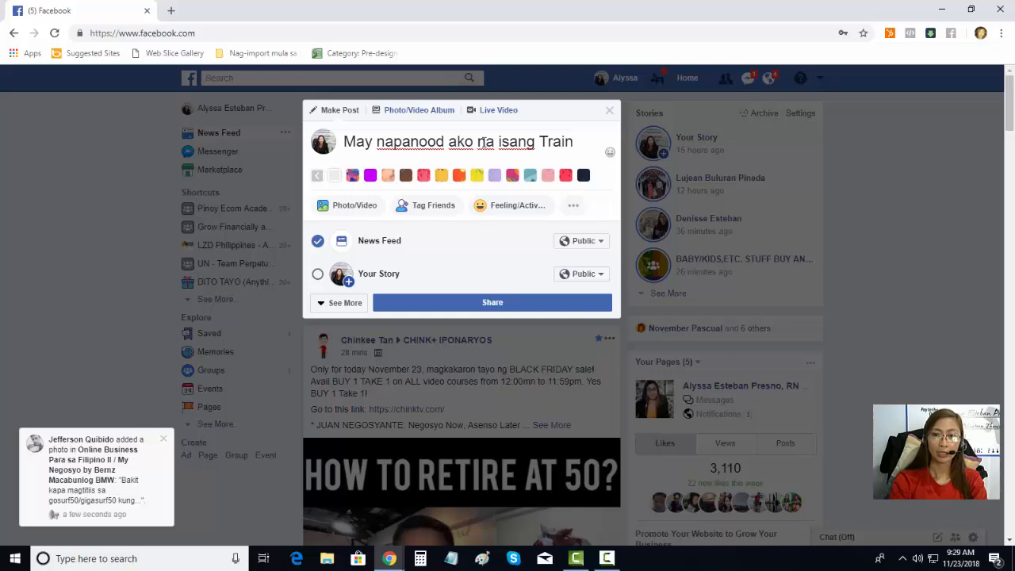
type("ing na")
key("BackSpace")
key("BackSpace")
key("BackSpace")
key("BackSpace")
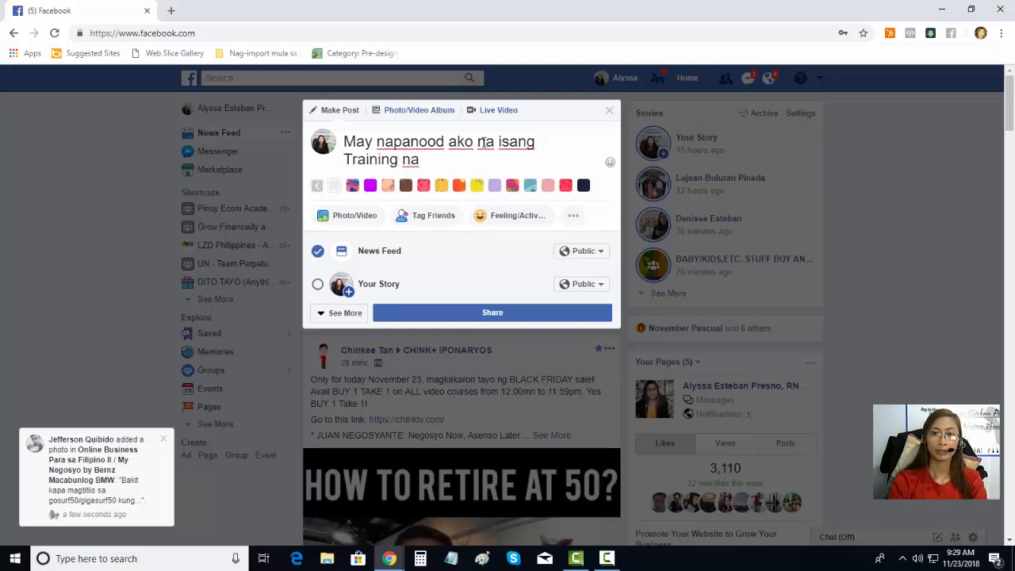
type("kung saan ")
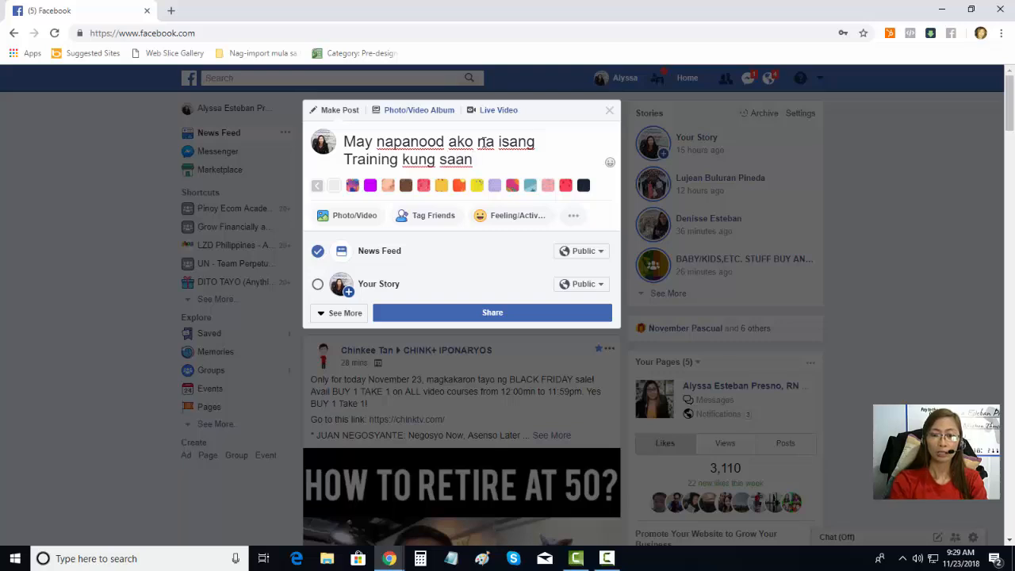
type("tutulung")
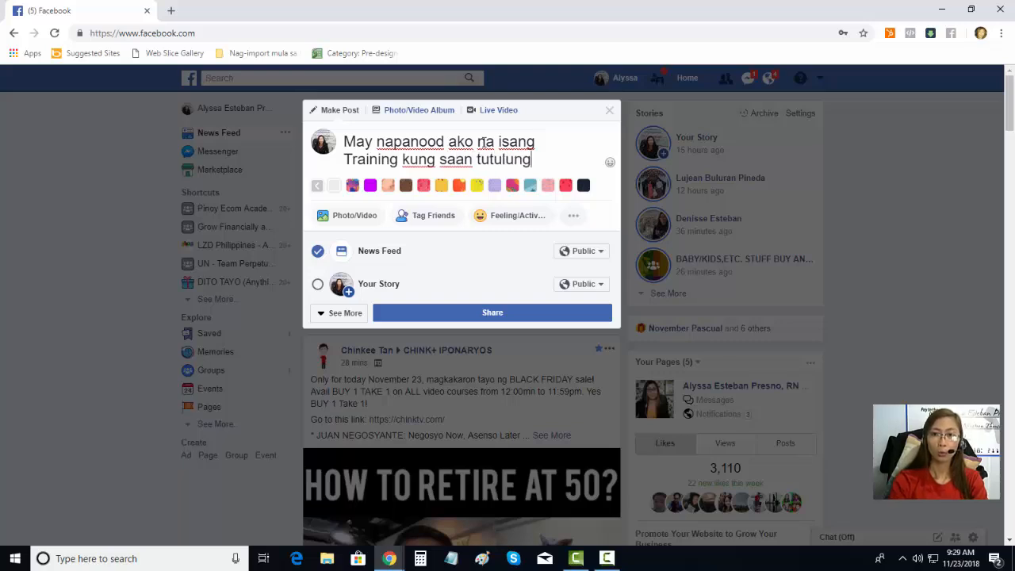
type("an ka sa")
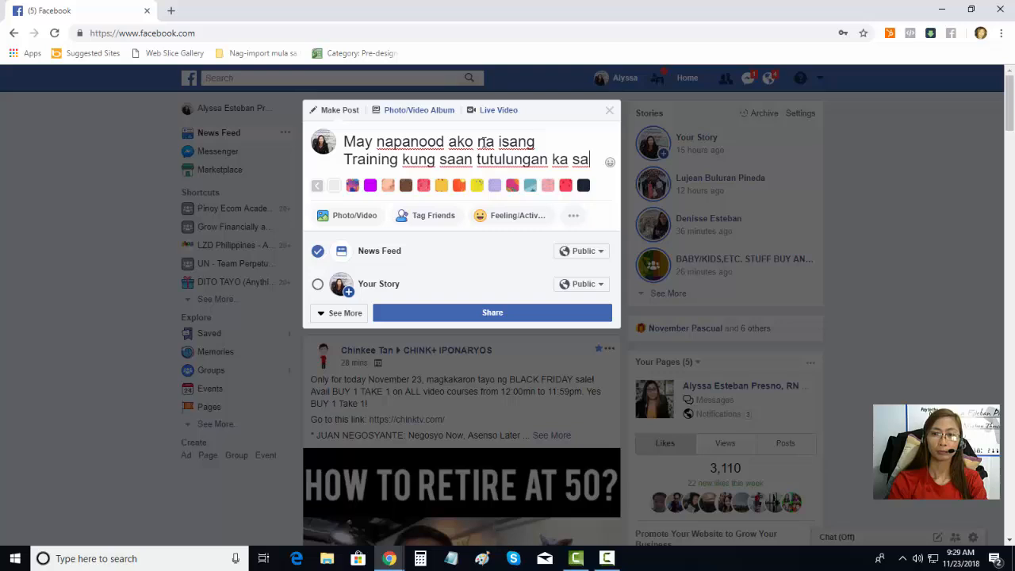
key("BackSpace")
key("BackSpace")
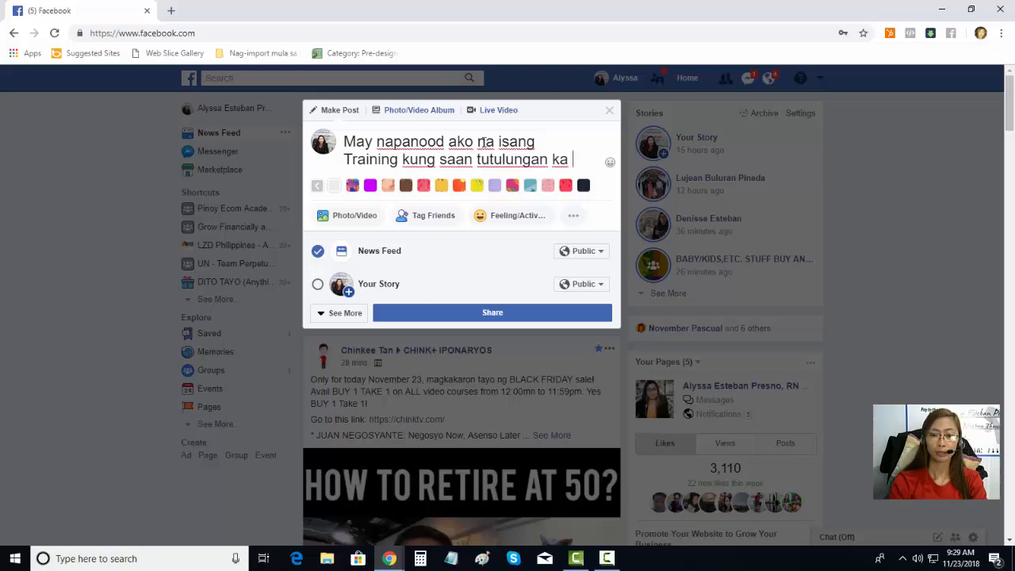
type("na magkaroon")
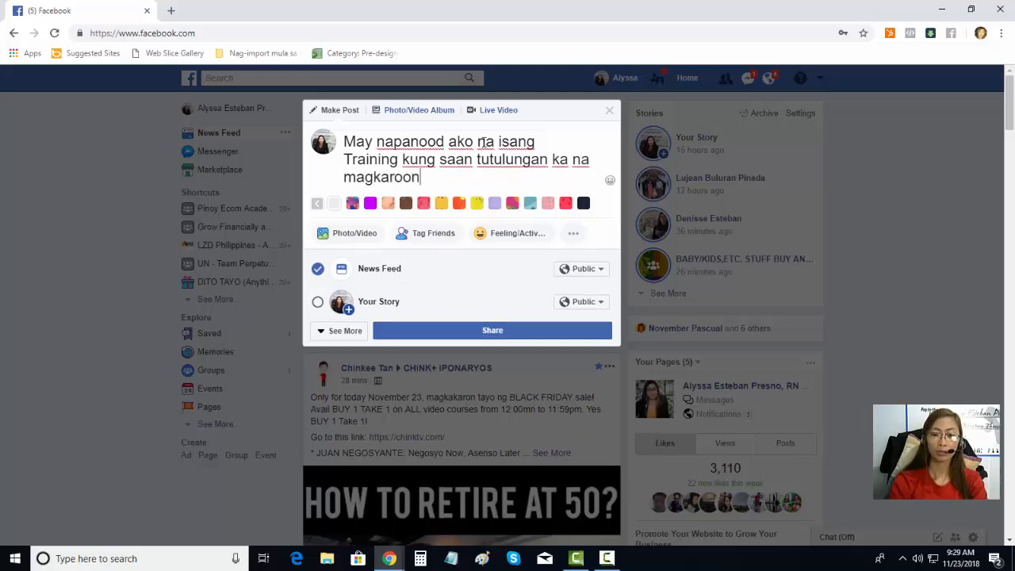
type(" ng cob")
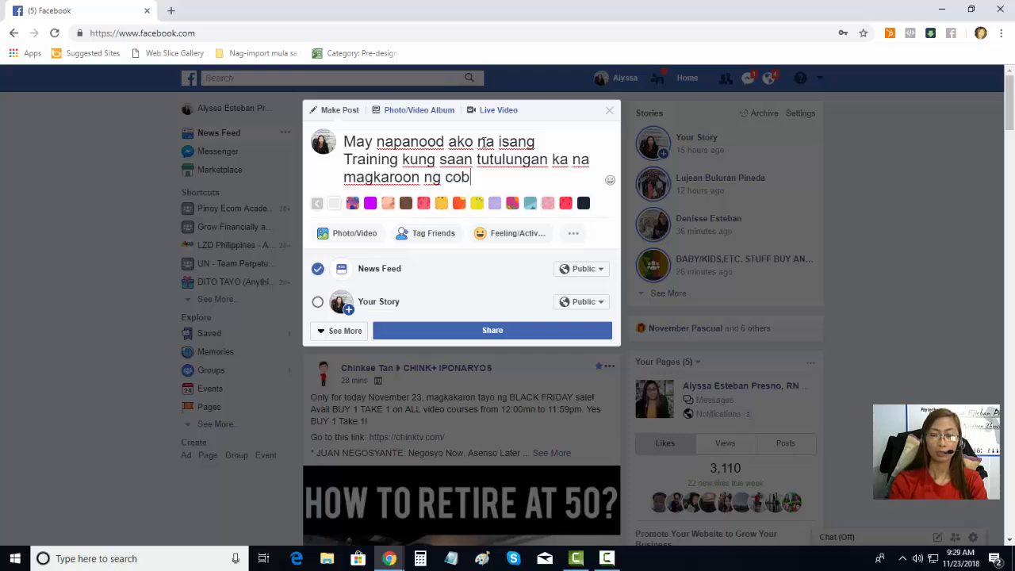
key("BackSpace")
type("nversi")
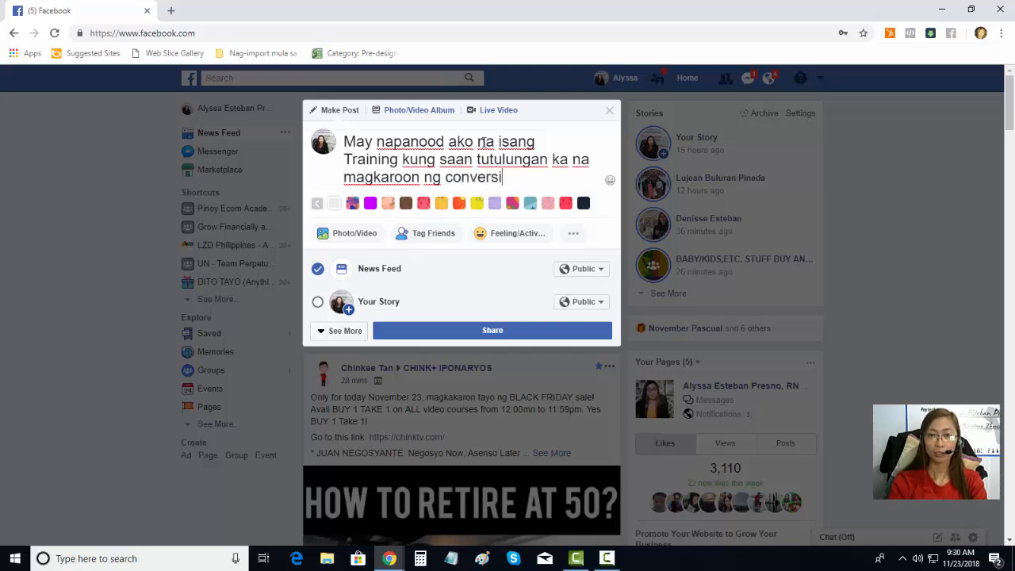
type("ons sa ")
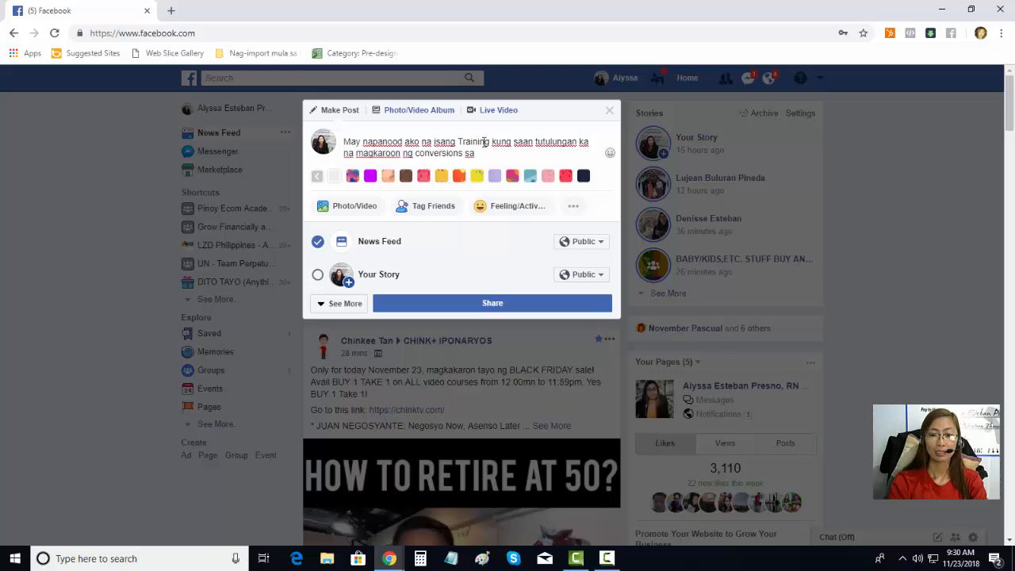
type("sales sa business mo")
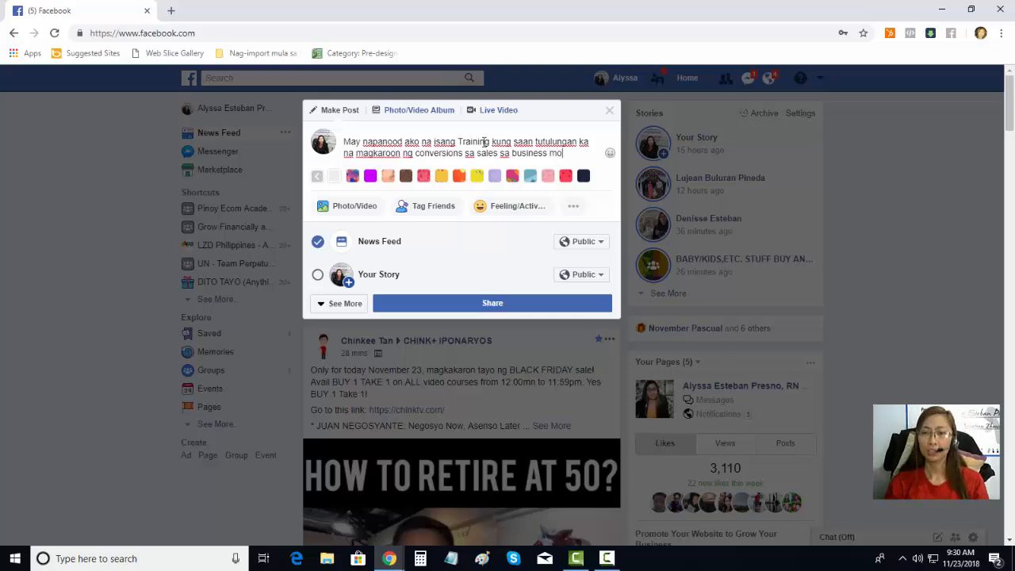
Step: Add text on targeting the right people and the 3-part videos, ending with enrolling later on
type(", ku")
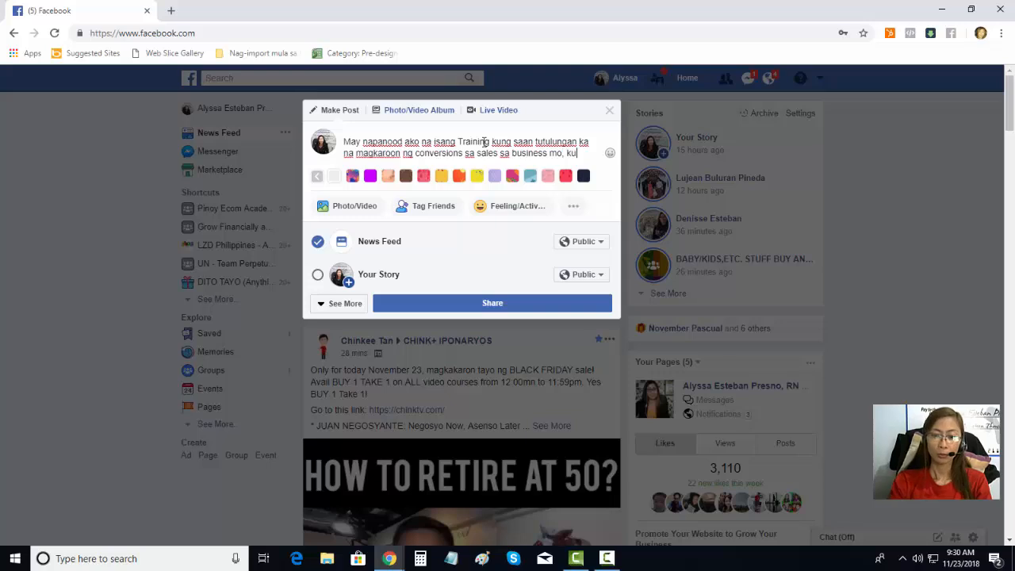
type("ng paano mo ")
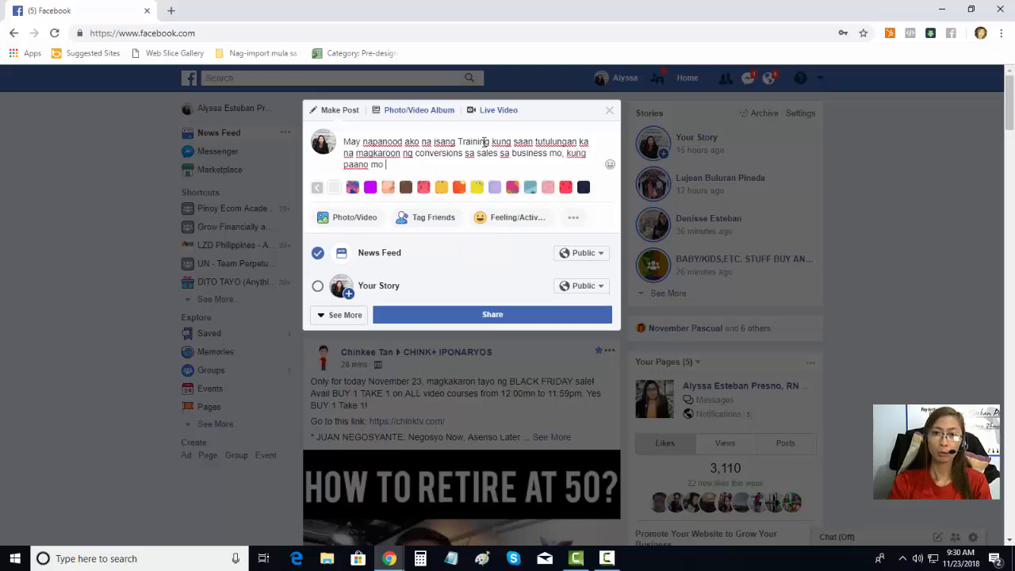
type("matata")
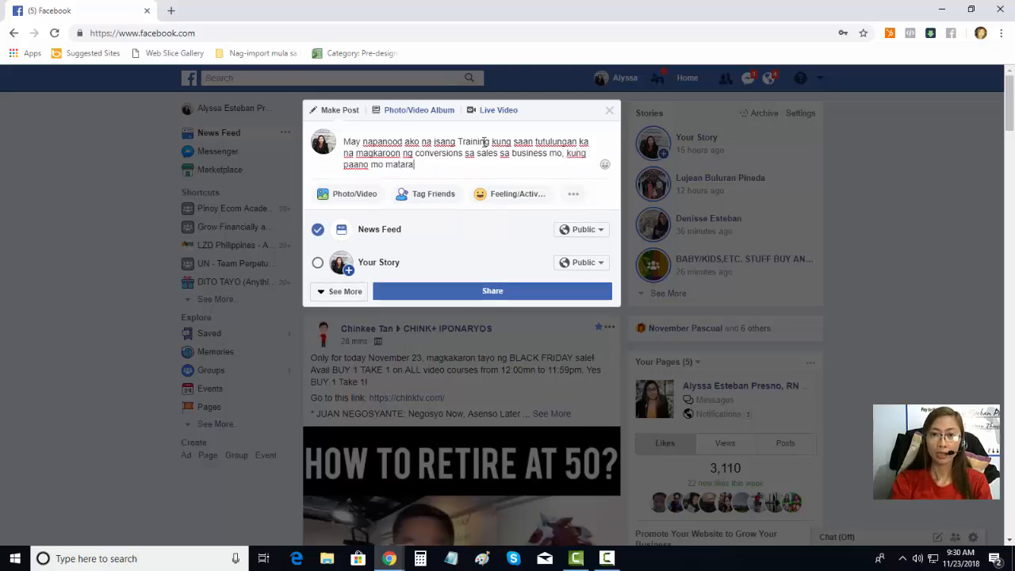
type("rget ")
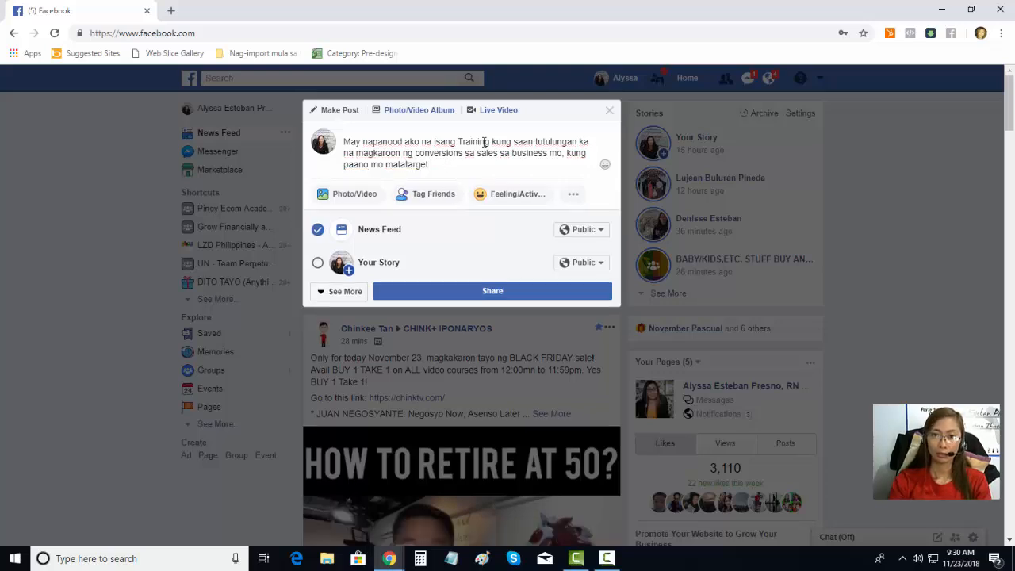
type("ang mga t")
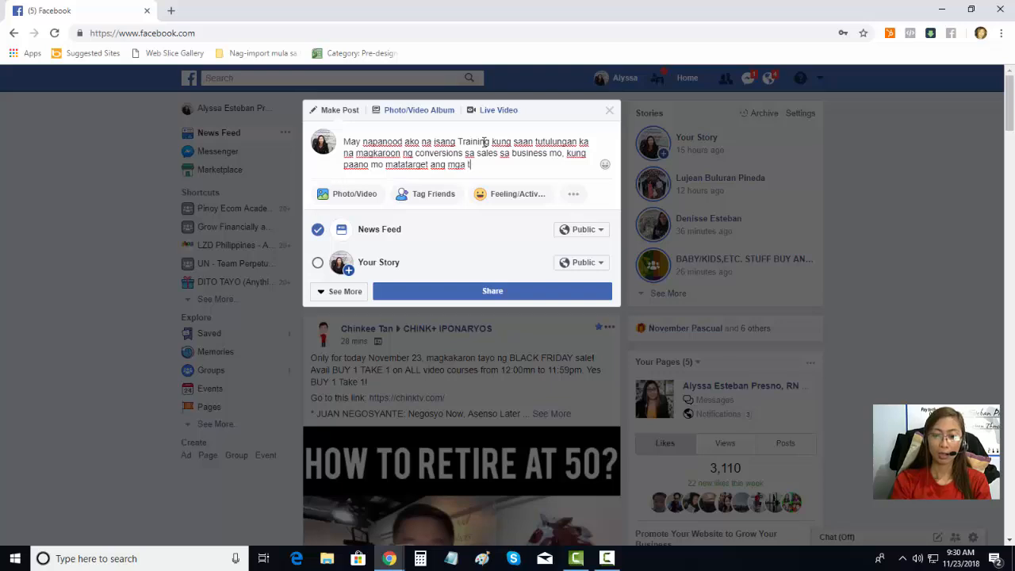
type("amang tao na p")
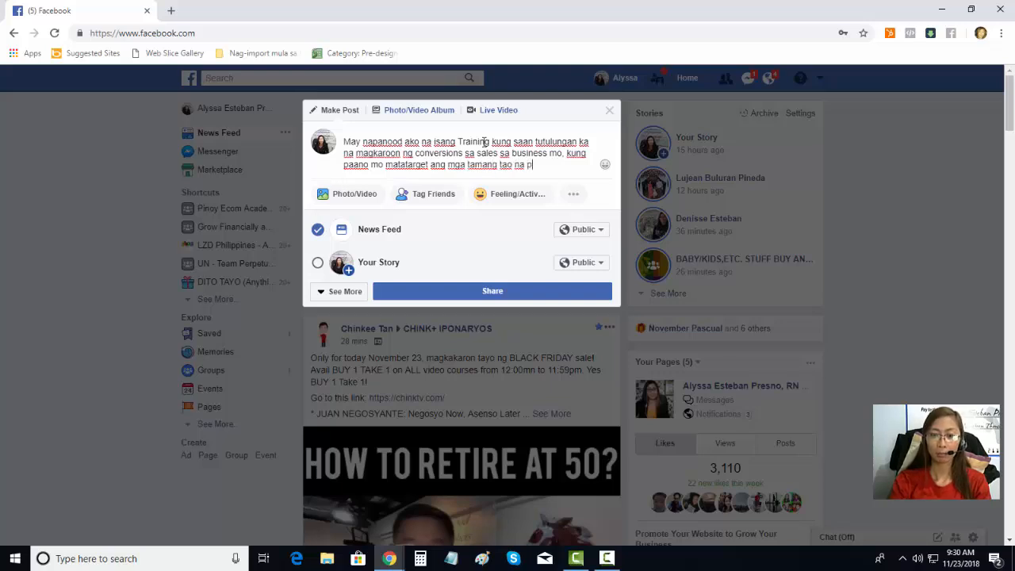
type("apakitaan mo ng")
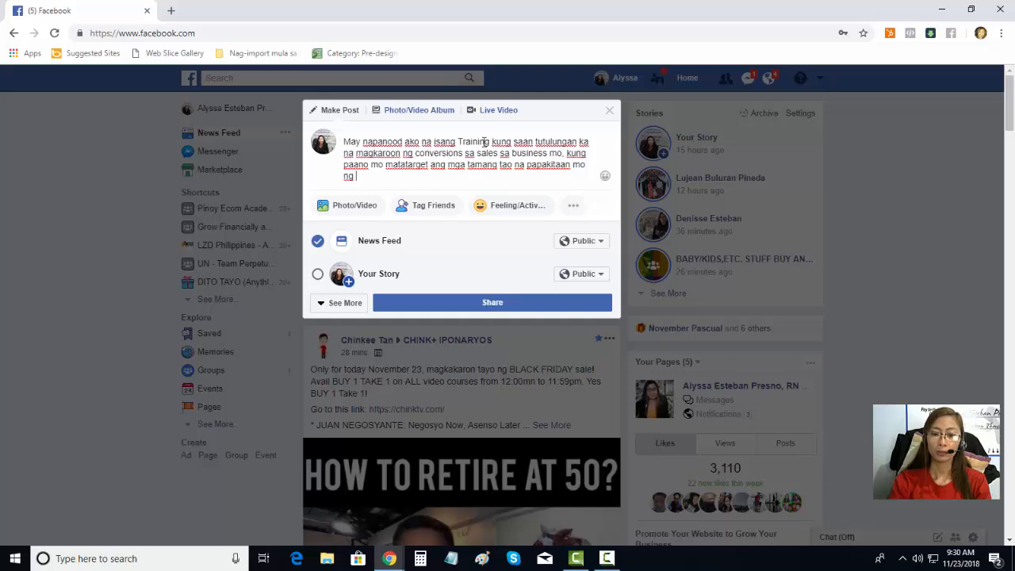
type(" business o")
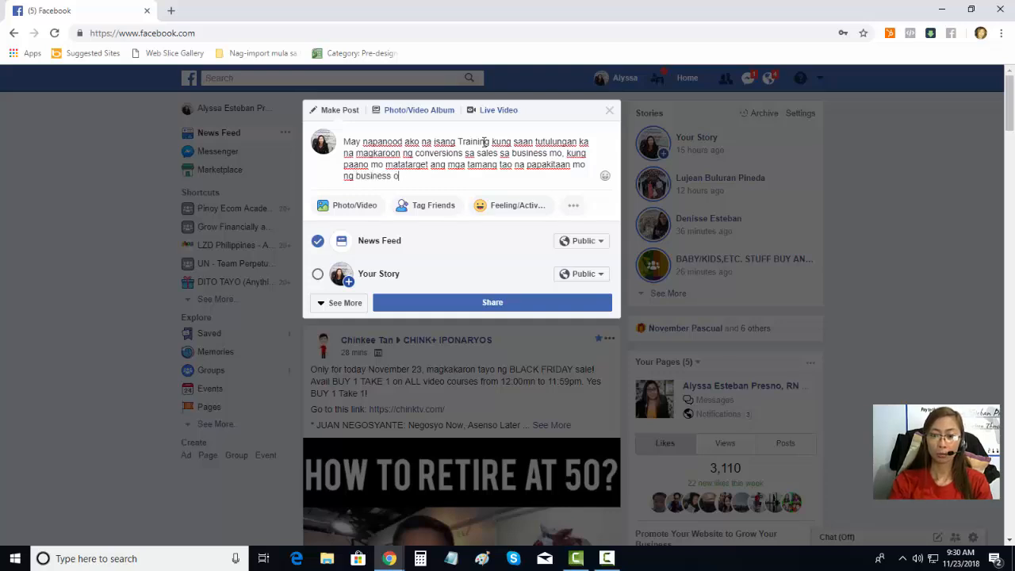
type("pportuni")
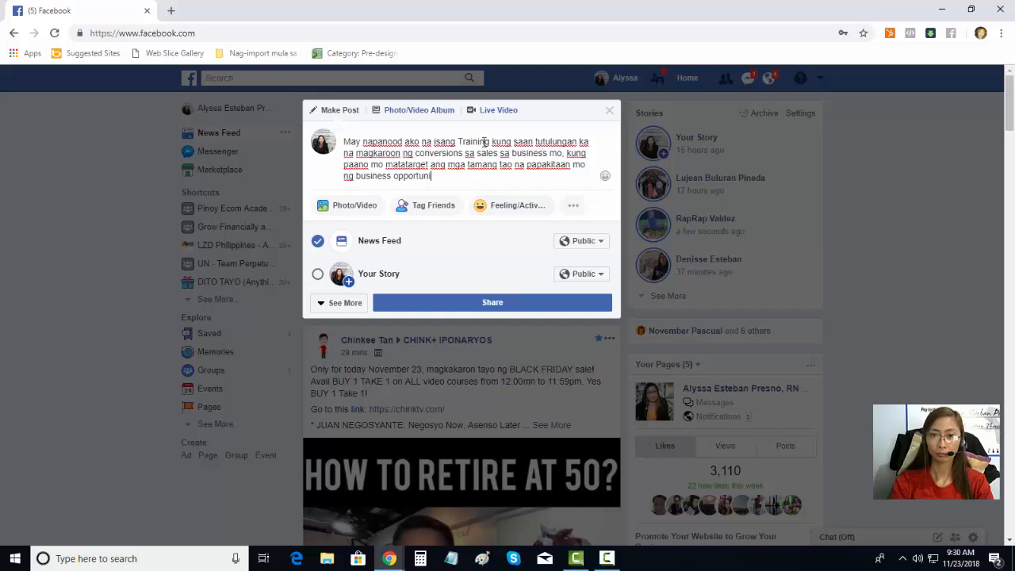
type("ty or product mo")
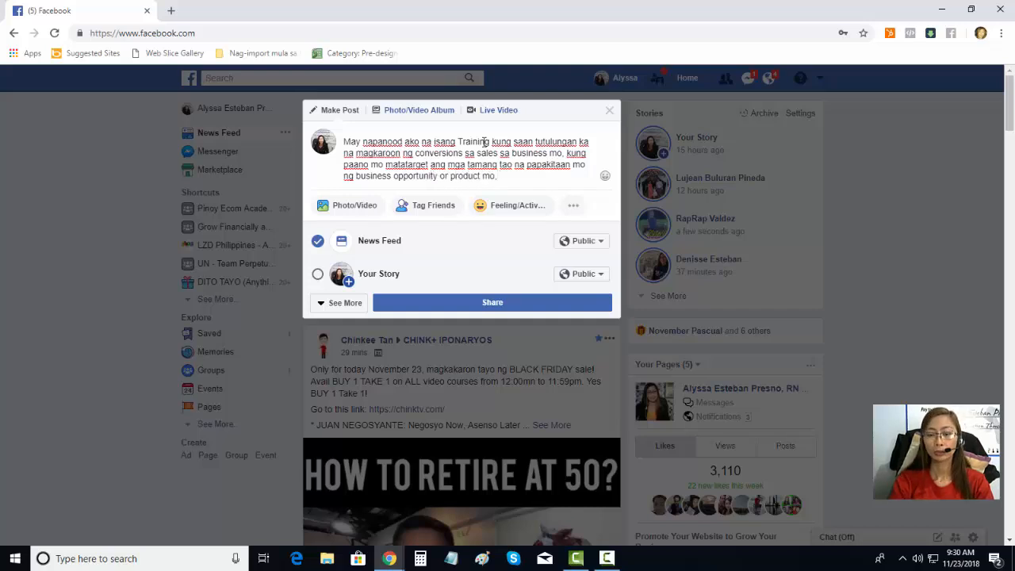
type(", kag")
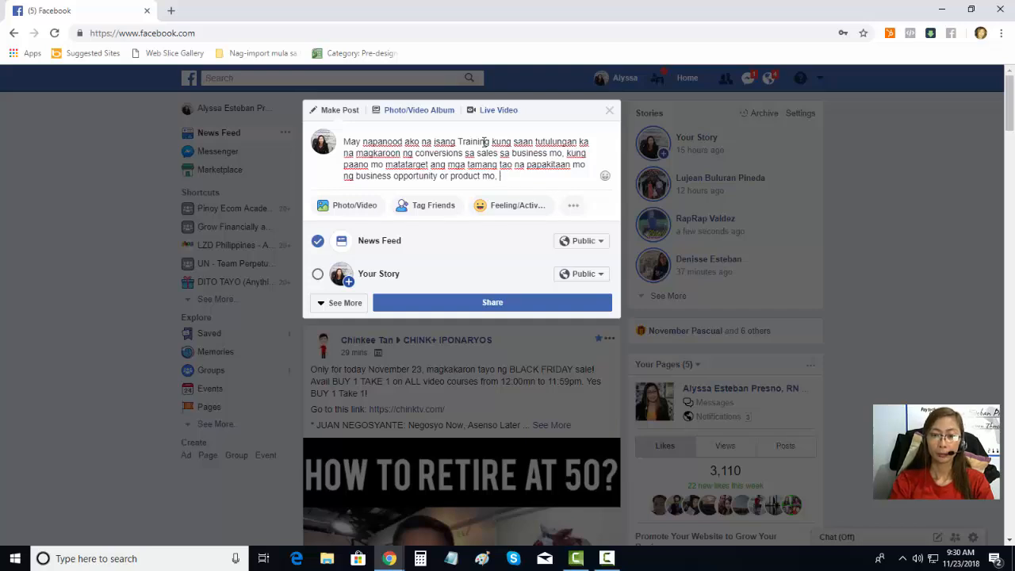
type("andahan d")
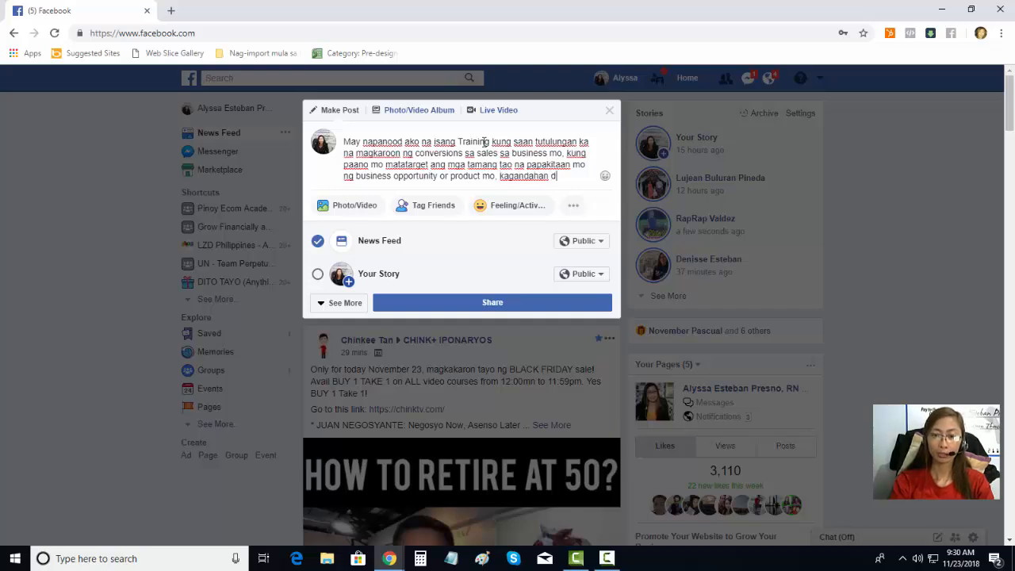
type("ito libr")
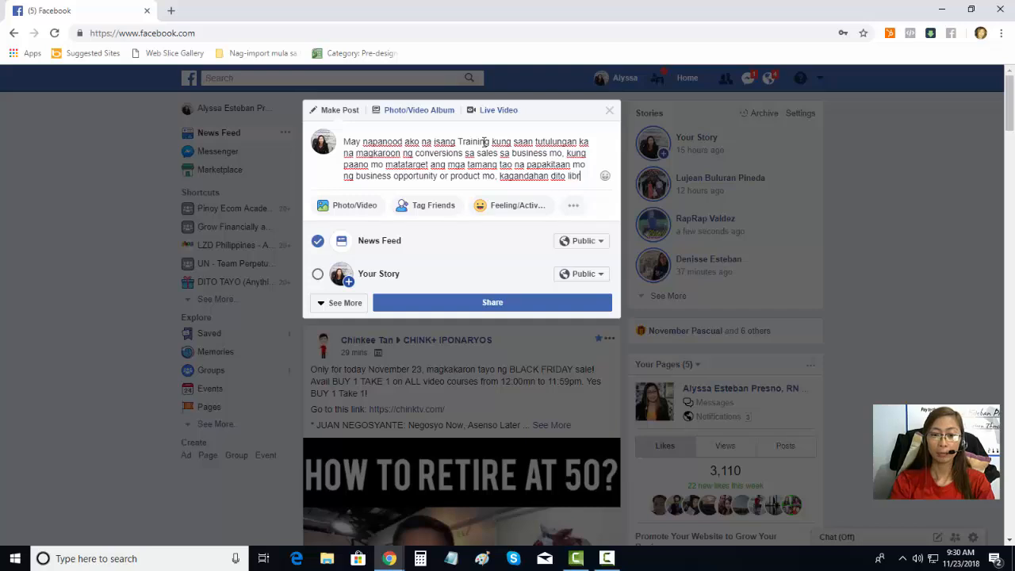
type("eng training ")
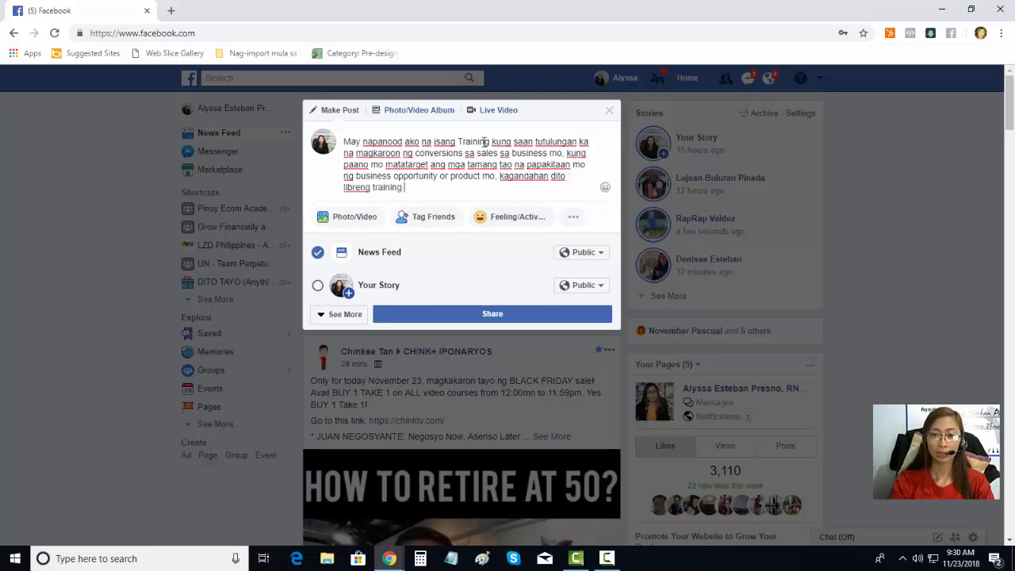
type("sya at may 3")
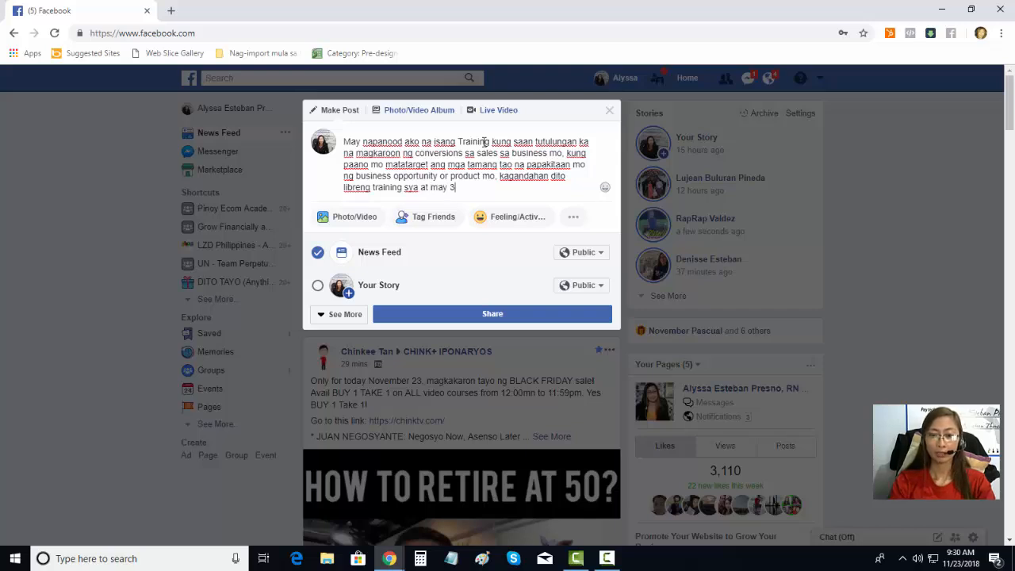
type("part")
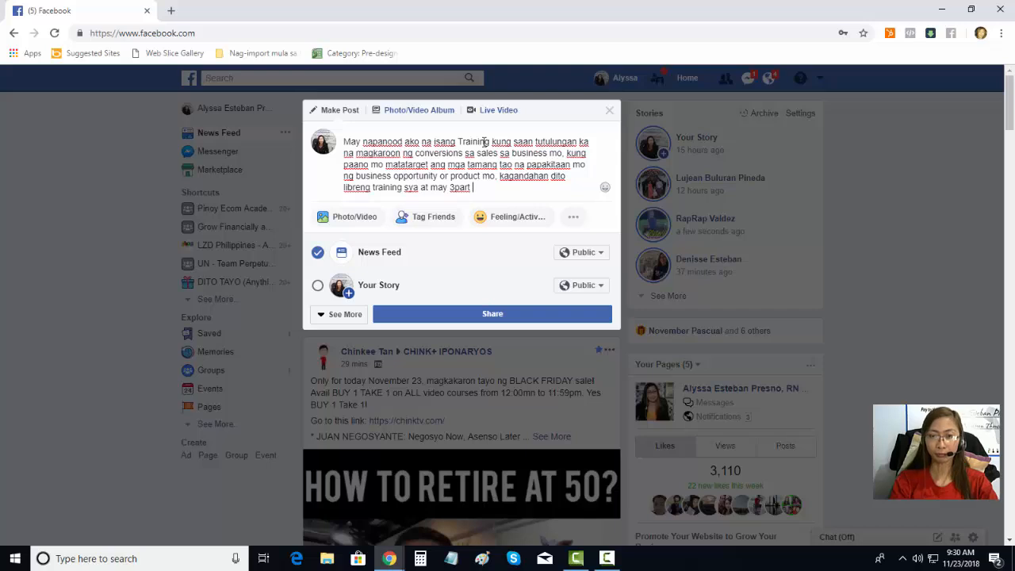
key("BackSpace")
type("s")
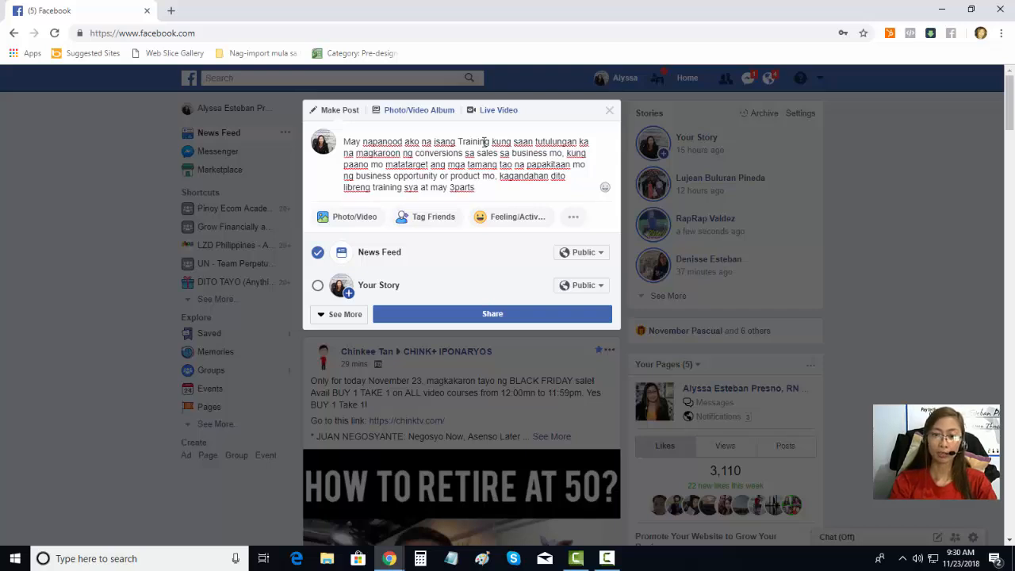
type(" ito. ")
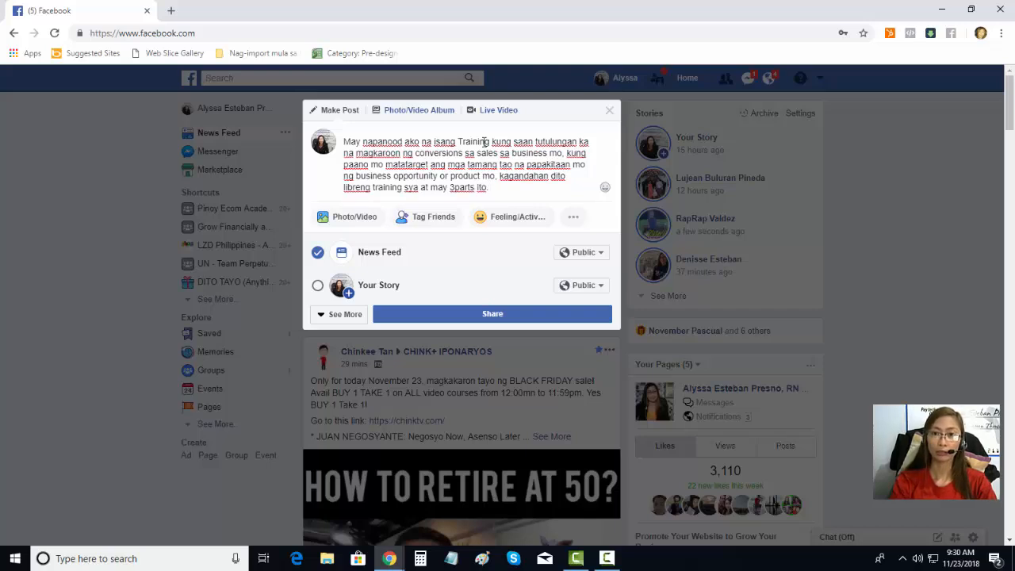
type("Pwede")
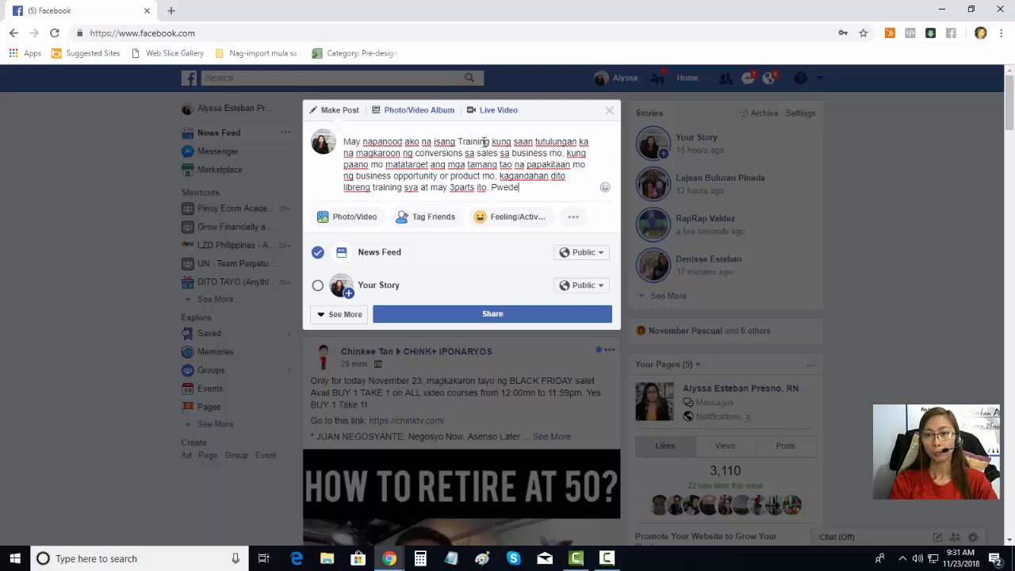
type(" mong iim")
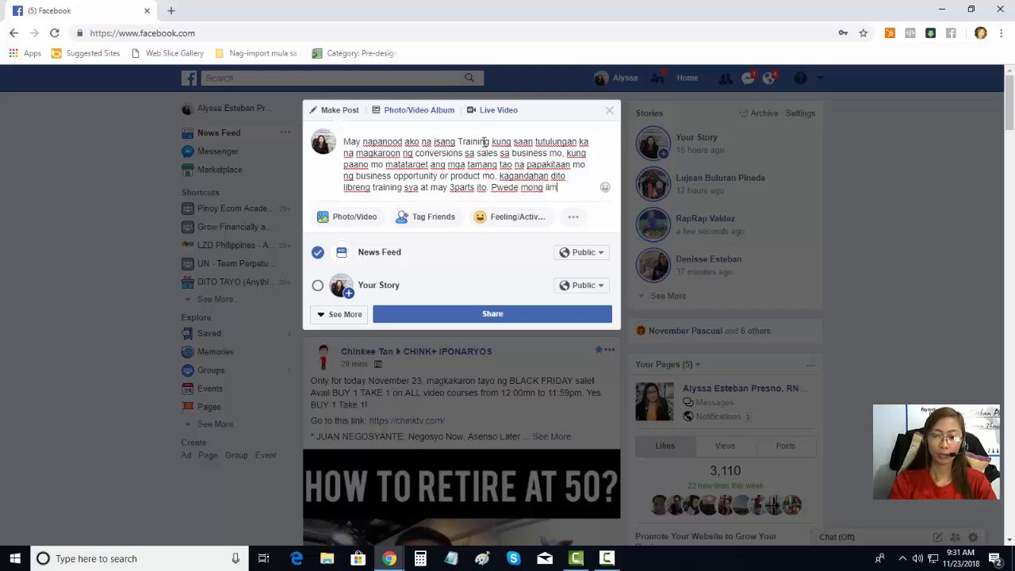
type("plement kaagad ")
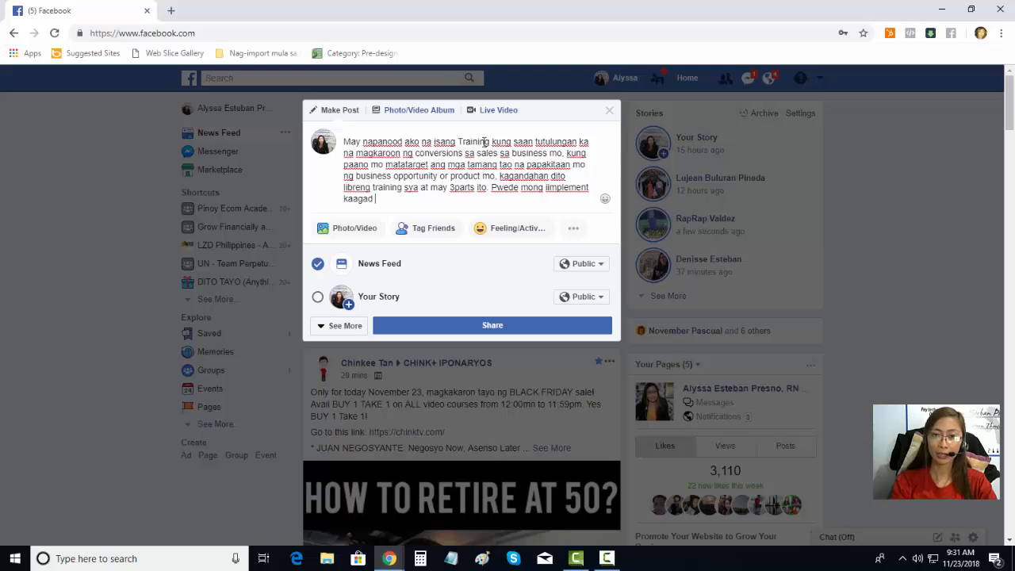
type("lahat ng m")
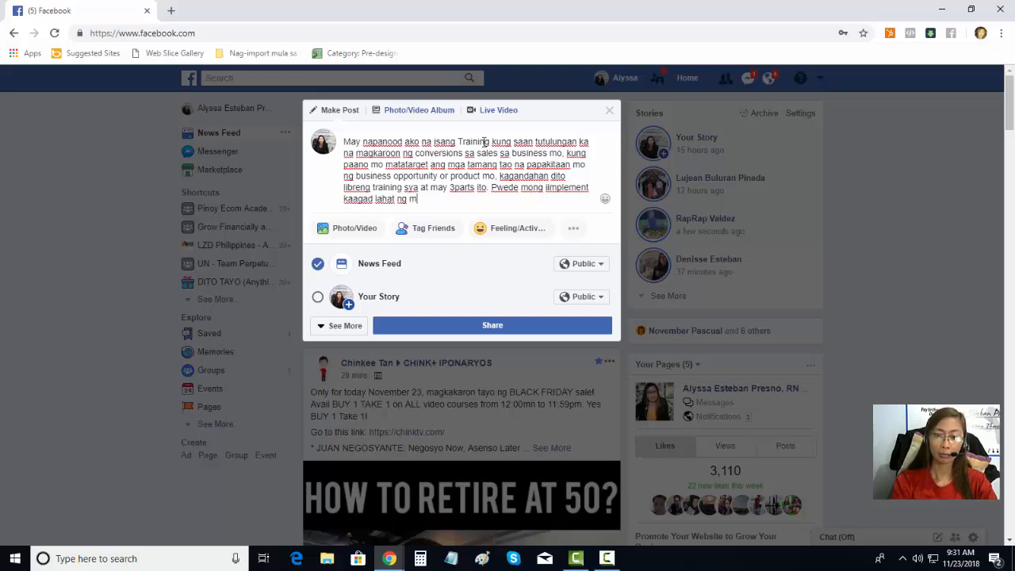
type("atutunan mo ")
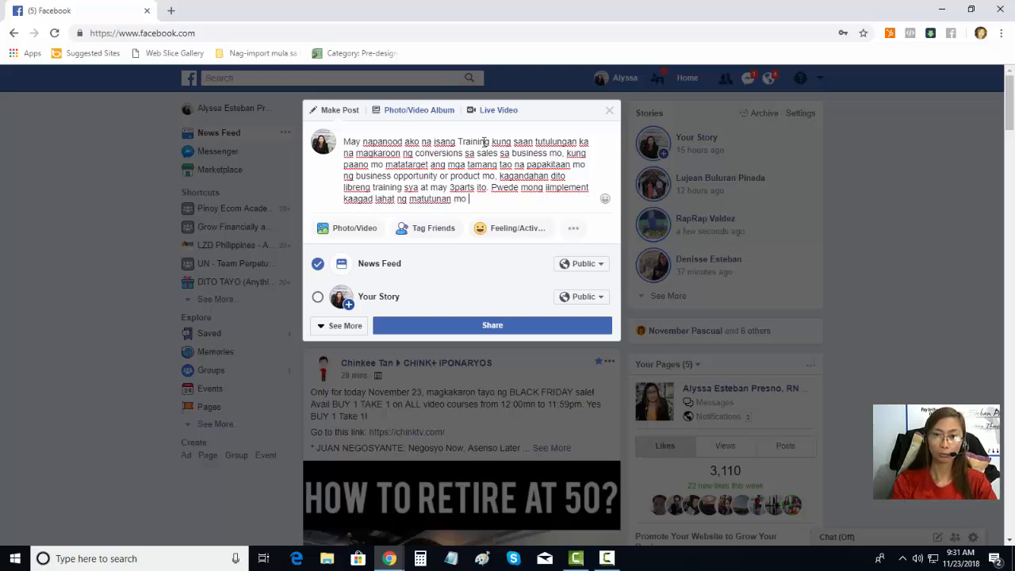
type("sa 3 video n")
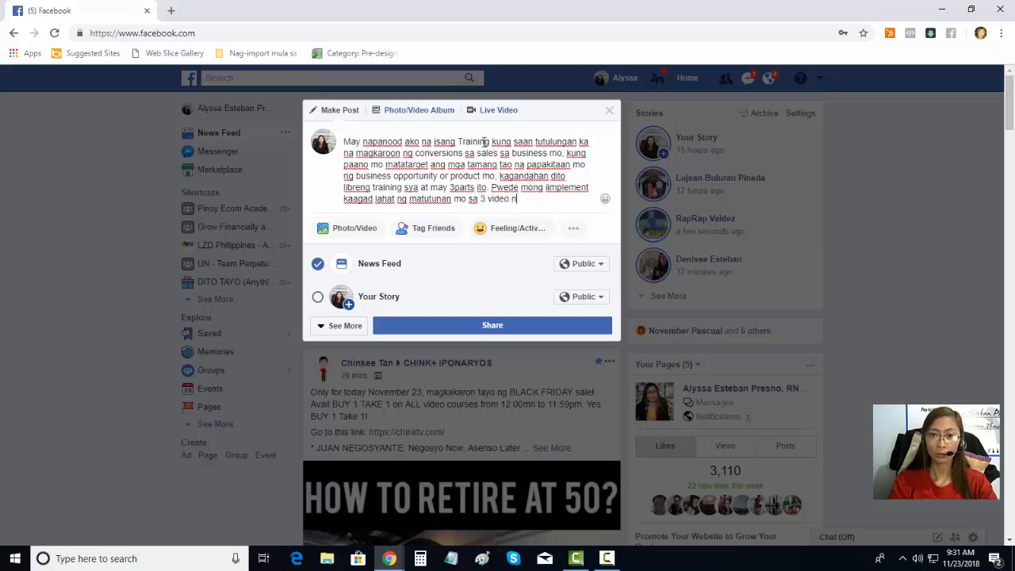
type("a ")
type("ito. ")
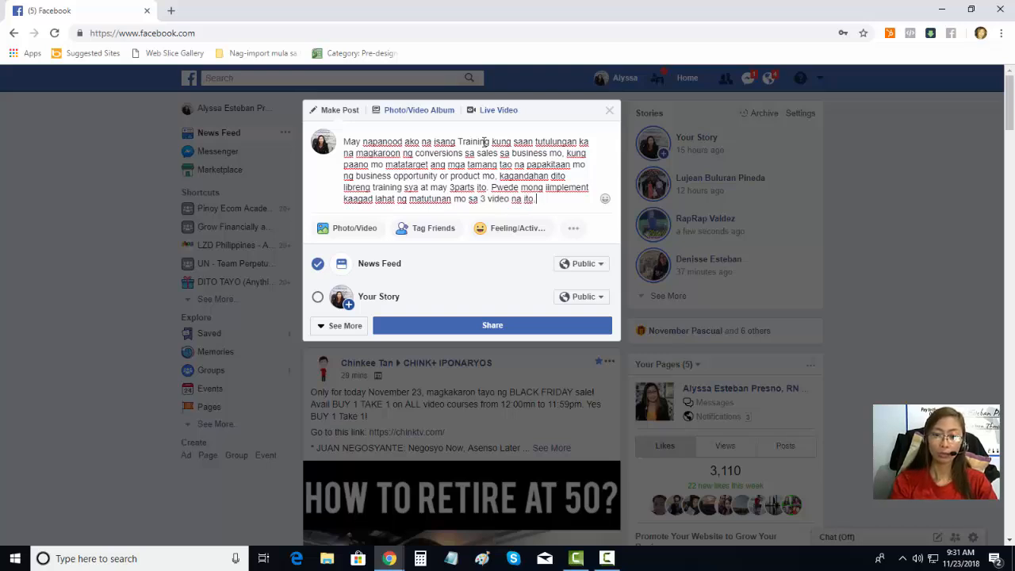
type("or, kung gusto mo naman na ")
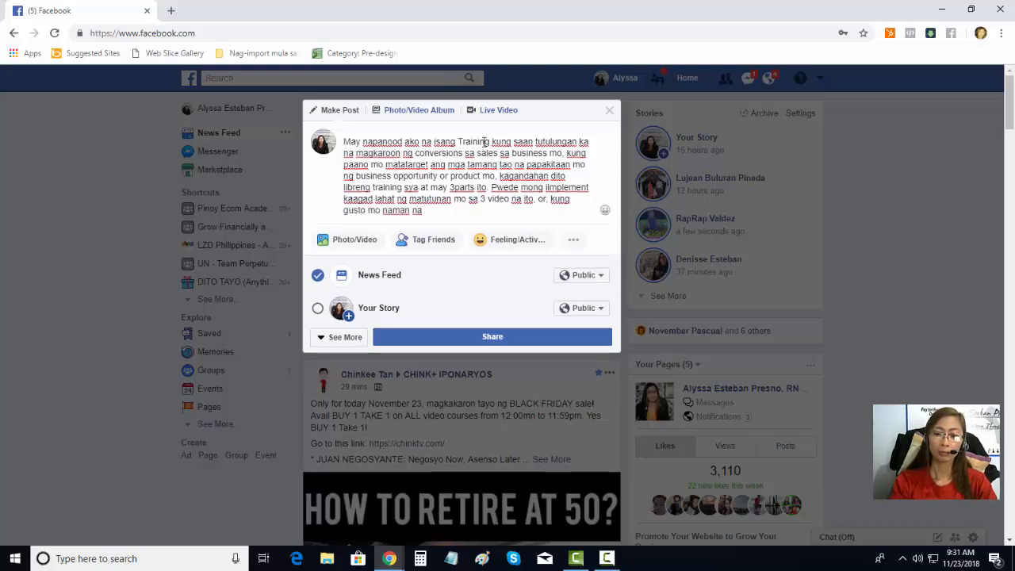
type("matuto pa ")
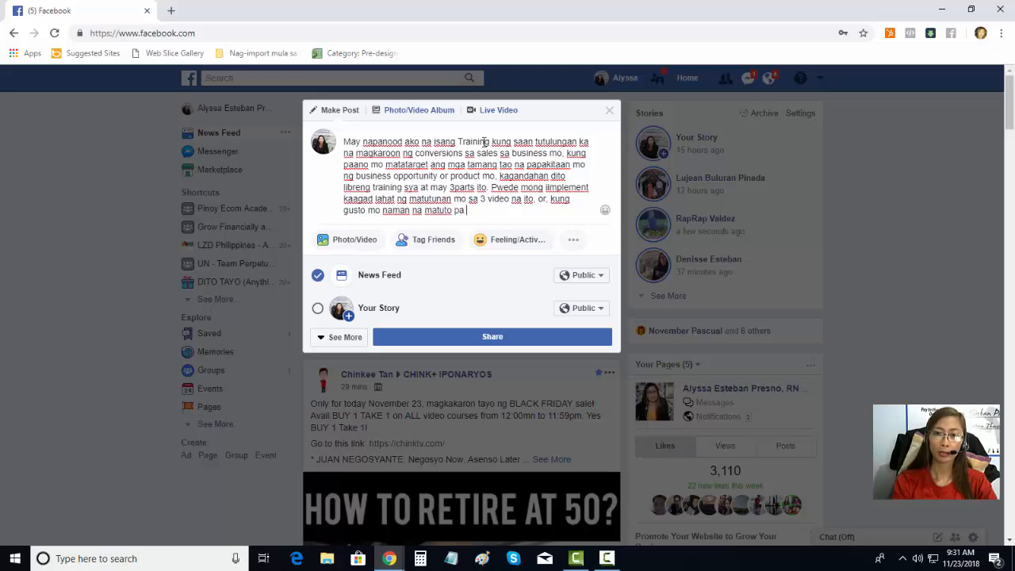
type("ng mas m")
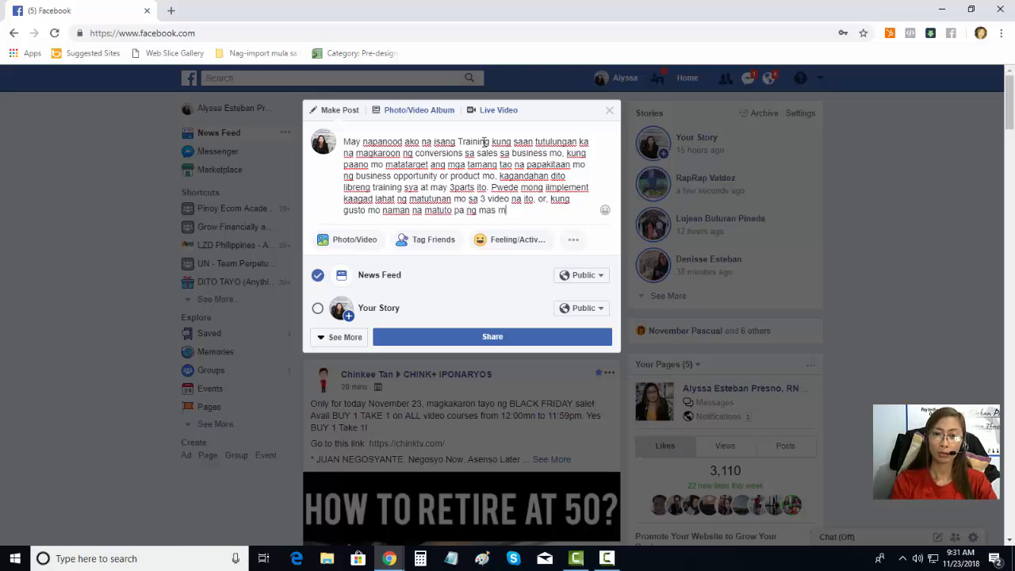
type("a")
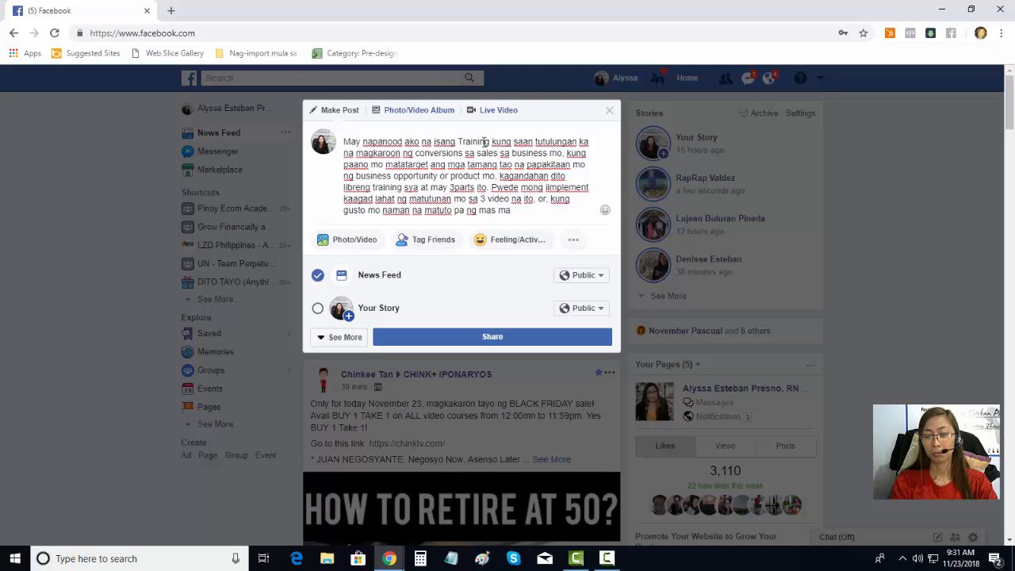
key("BackSpace")
key("BackSpace")
key("BackSpace")
key("BackSpace")
key("BackSpace")
key("BackSpace")
key("BackSpace")
key("BackSpace")
key("BackSpace")
key("BackSpace")
key("BackSpace")
key("BackSpace")
key("BackSpace")
key("BackSpace")
key("BackSpace")
key("BackSpace")
key("BackSpace")
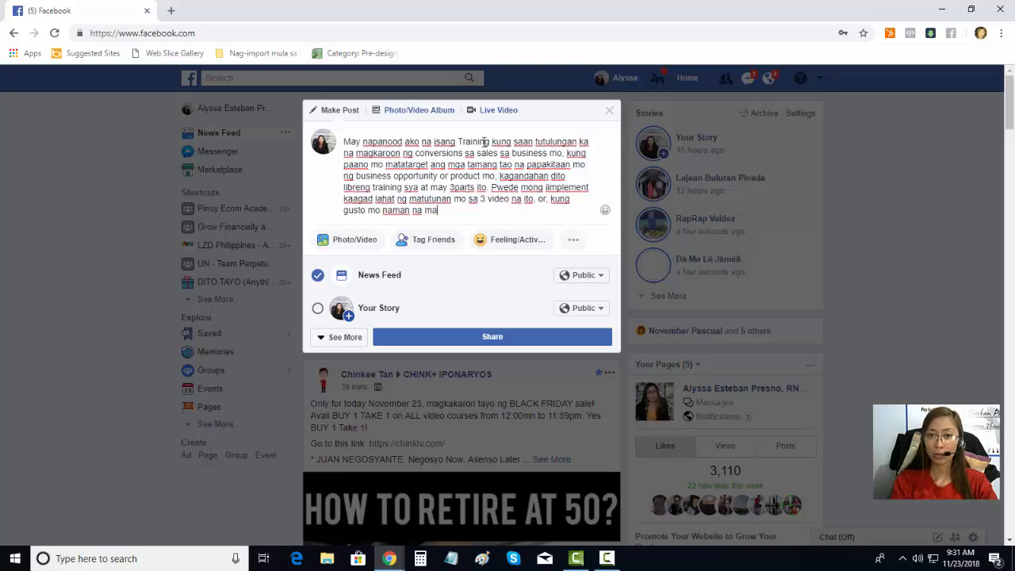
key("BackSpace")
key("BackSpace")
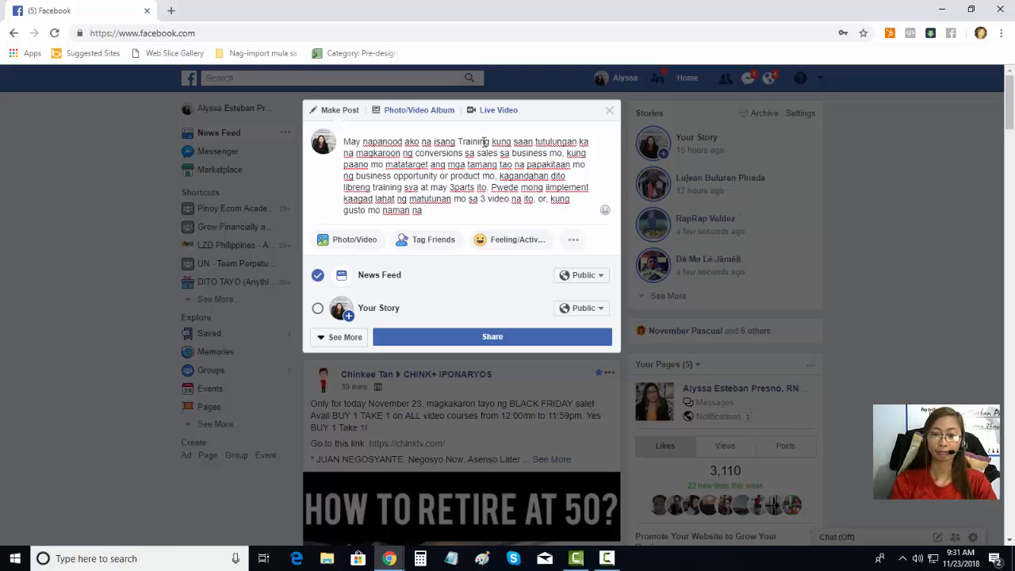
type("mas pa")
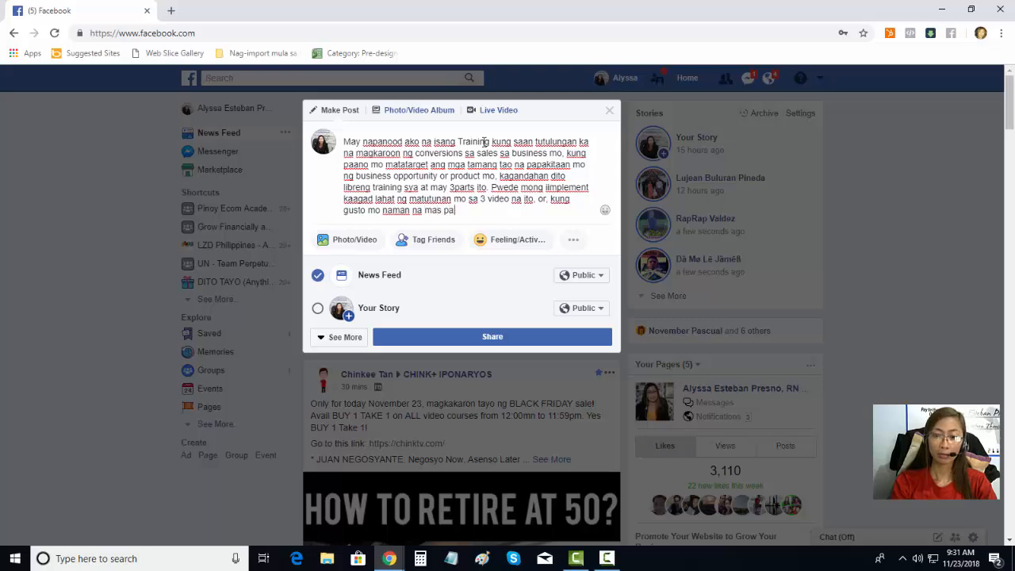
type("lawakin pa an")
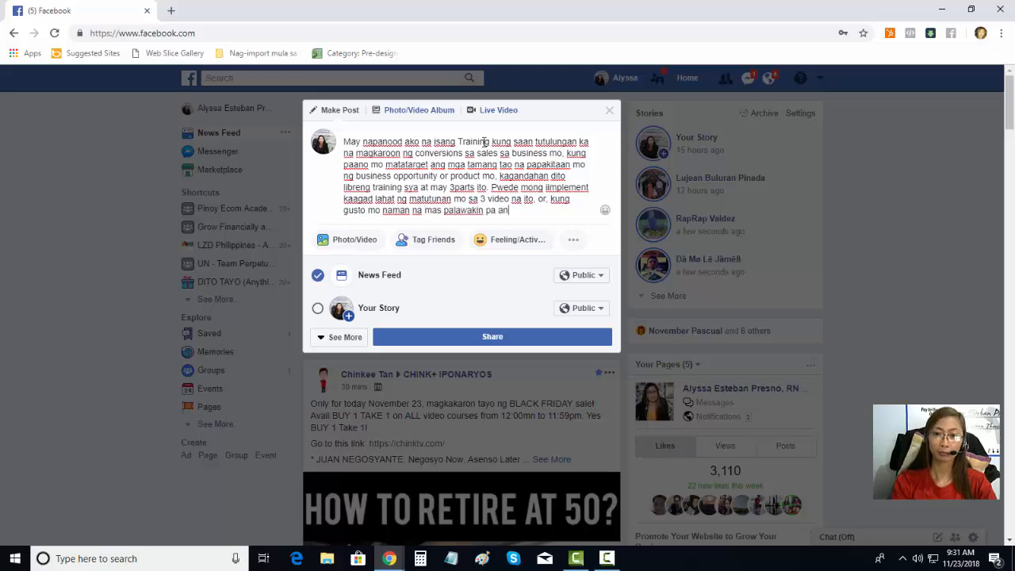
type("g kaalaman mo ")
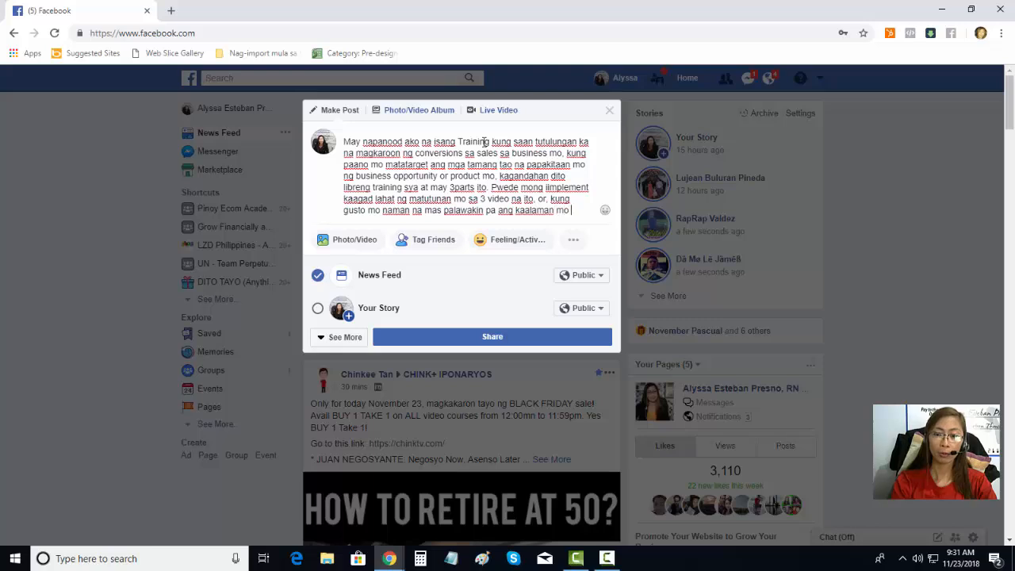
type("about online marketing")
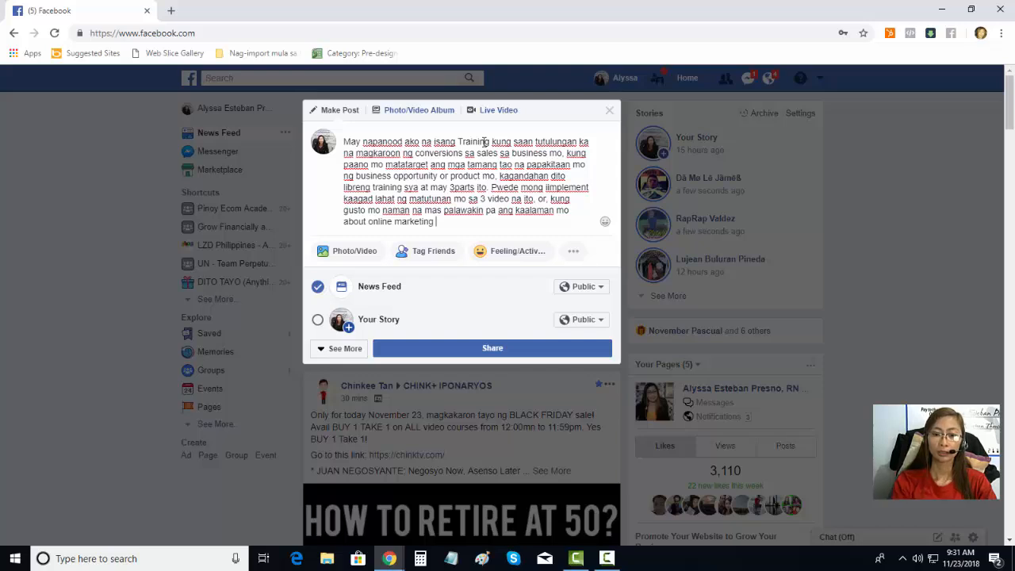
type("ay pwede ka din ")
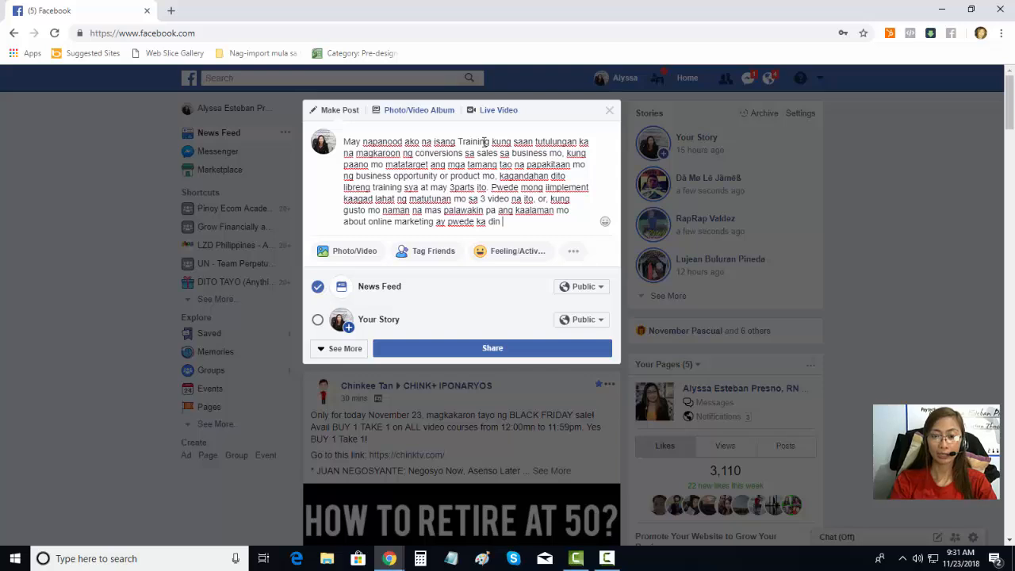
type("mag enroll l")
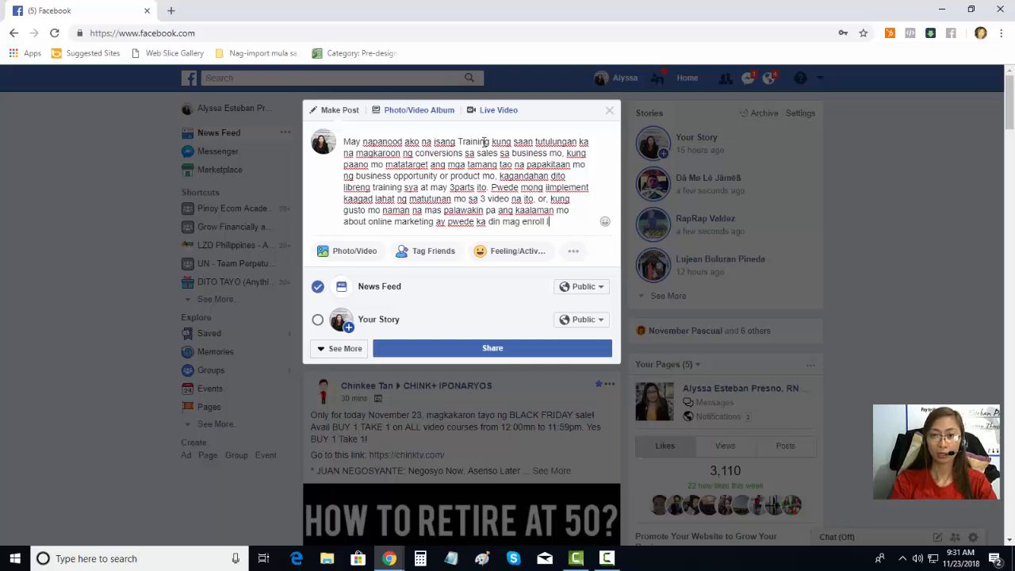
type("ater on.")
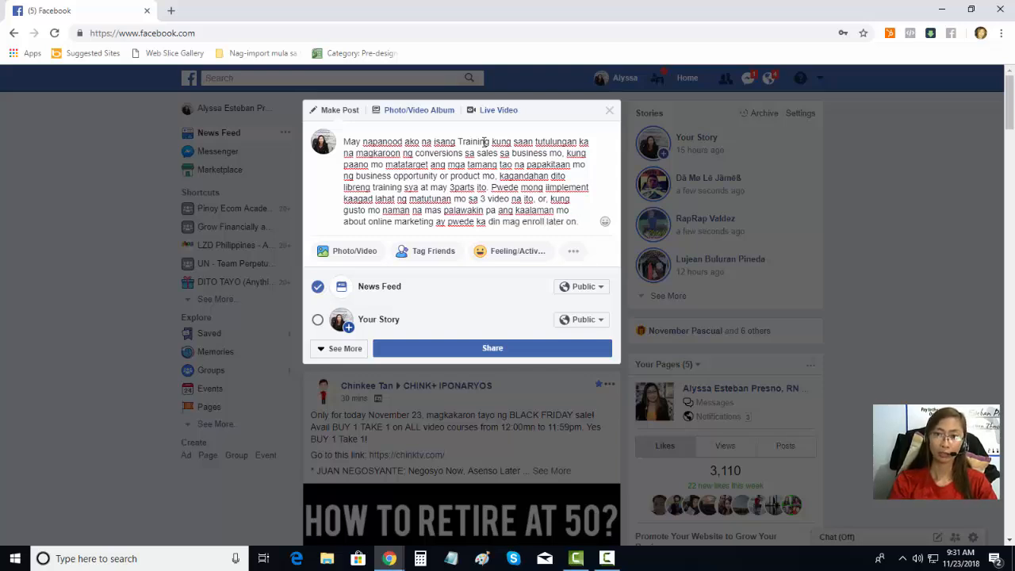
key("Return")
key("Return")
Step: Type 'Pero sa ngayon. gusto kong ishare sayo ang FREE Training series na ito' and a new line 'Click this link and access the free training now'
type("Pero ")
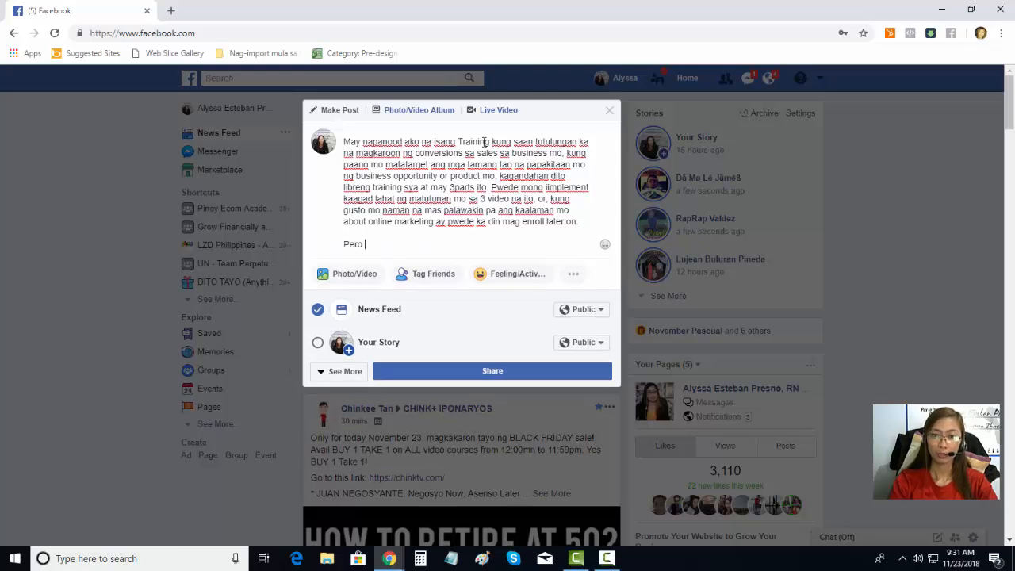
type("sa ngayon. ")
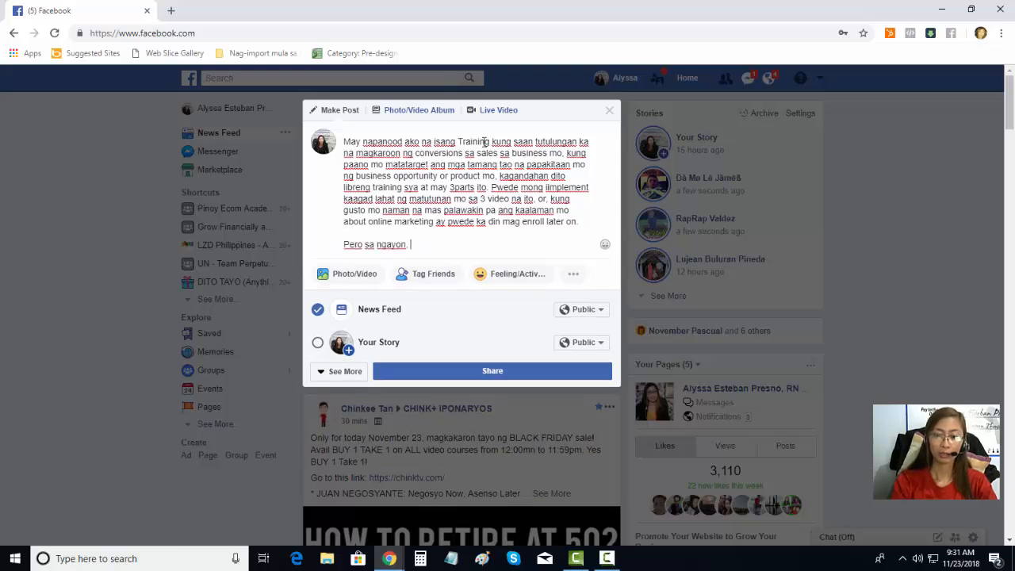
type("gus")
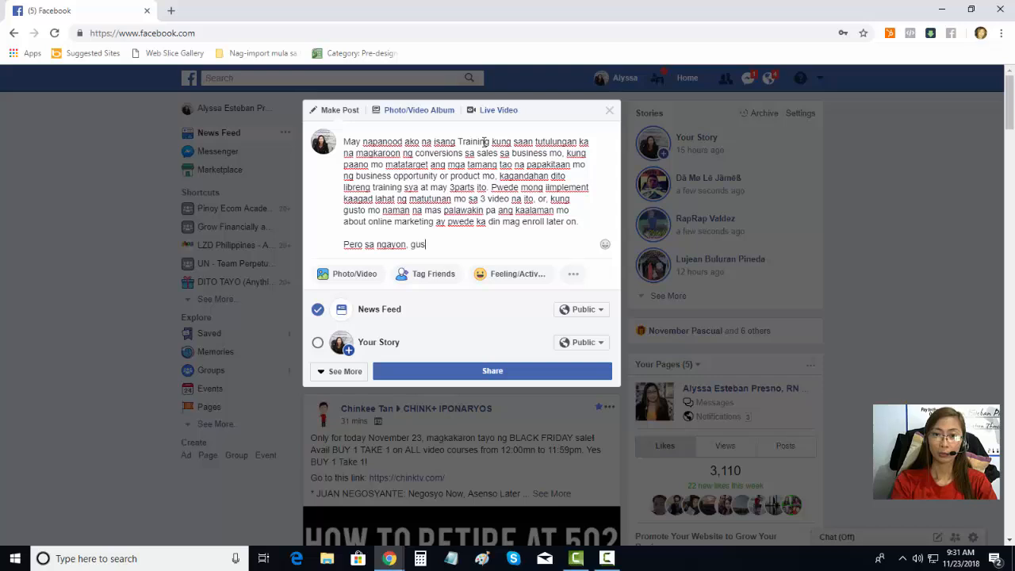
type("to kong ")
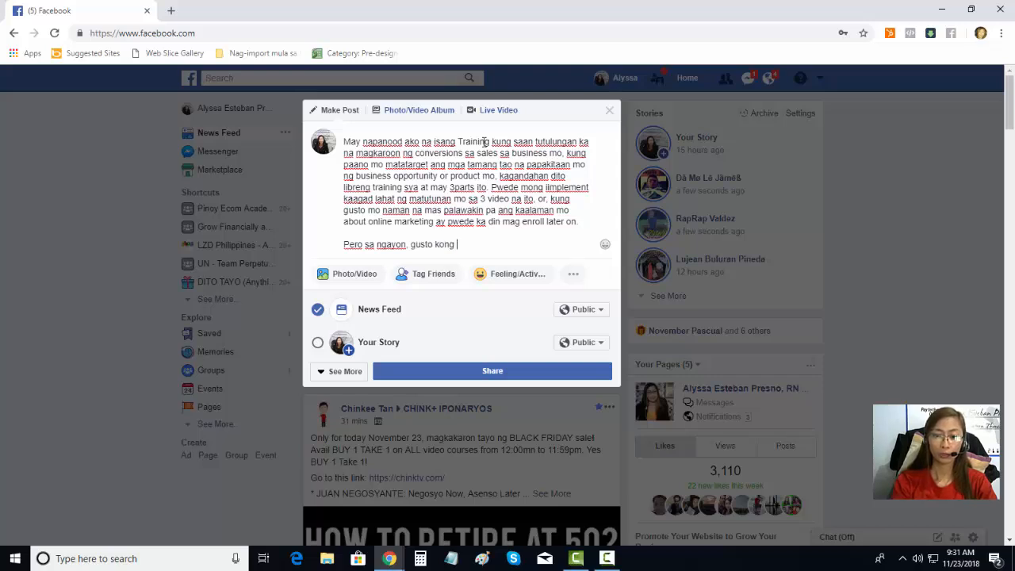
type("ishare sayo ang")
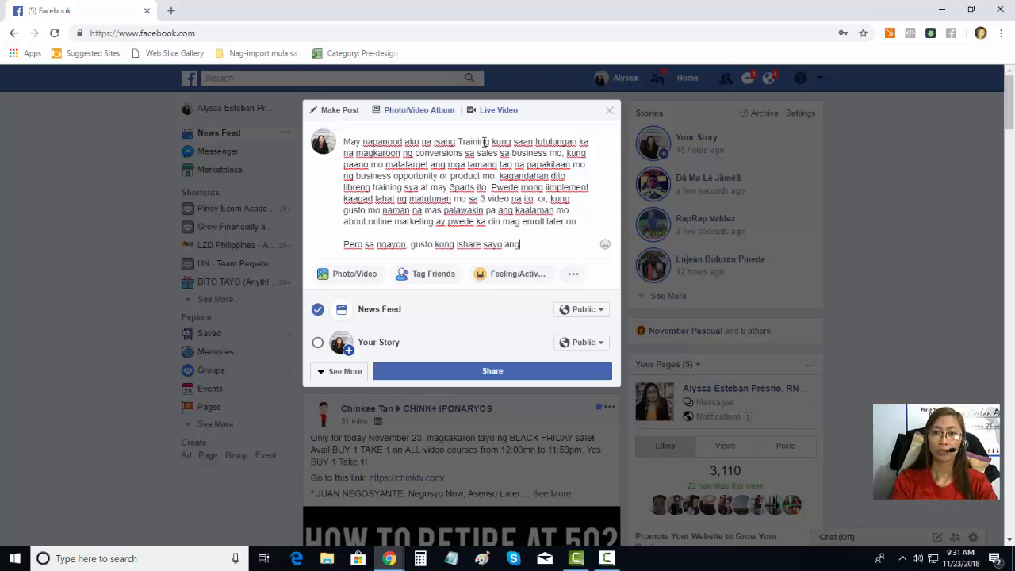
type(" FREE Trai")
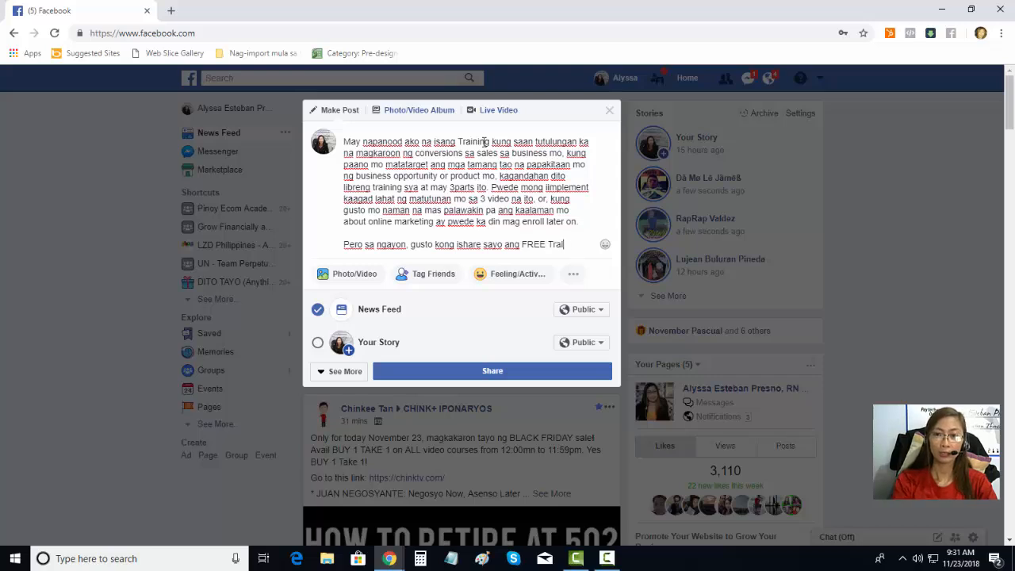
type("ning series n")
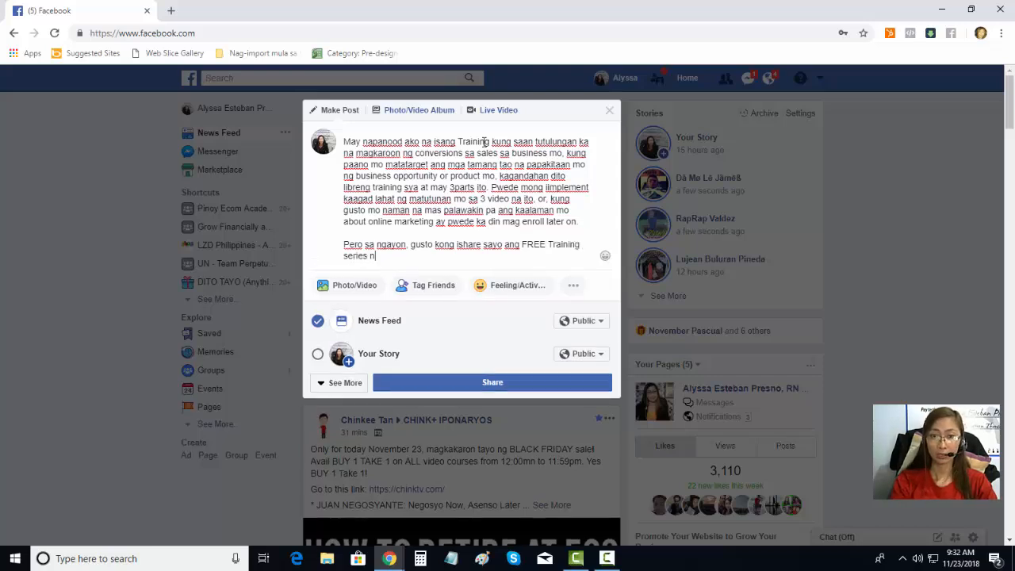
type("a ito")
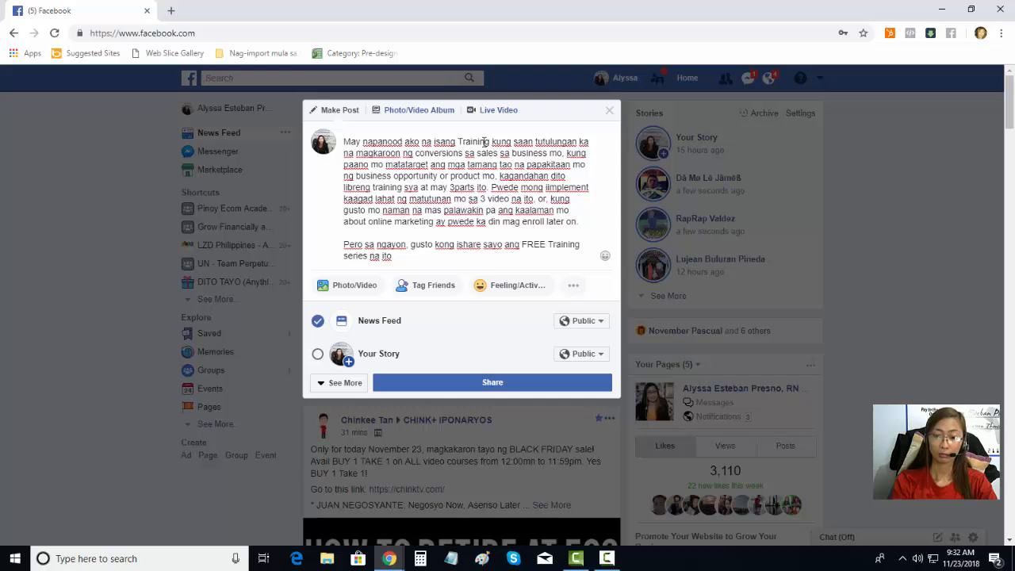
key("Return")
type("Click mo")
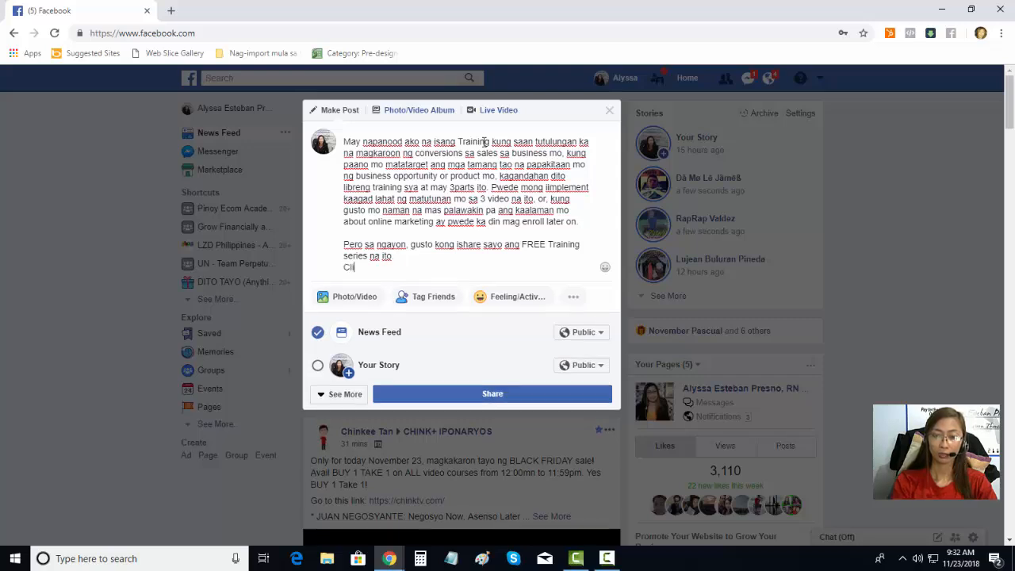
key("BackSpace")
key("BackSpace")
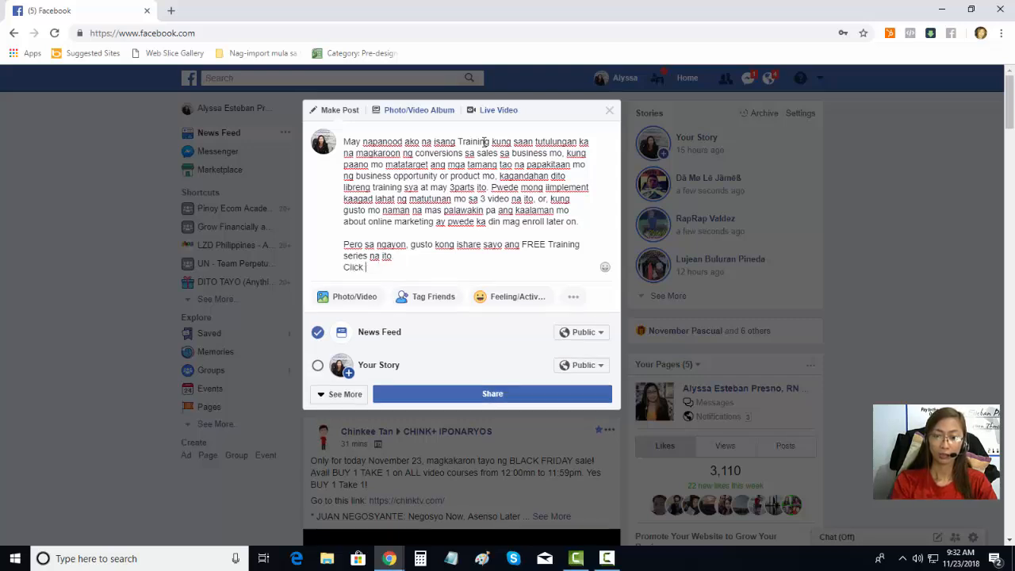
type("this link a")
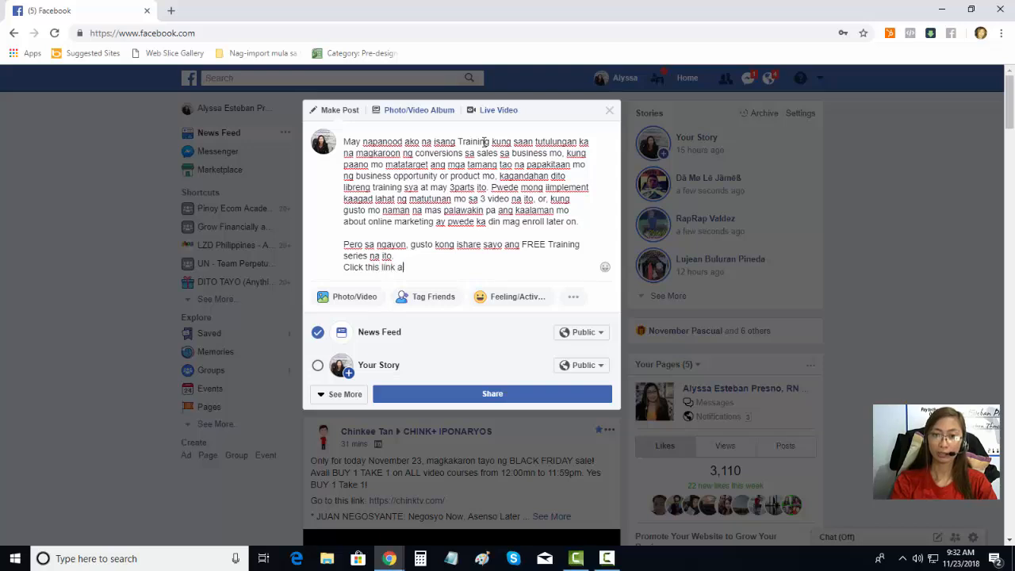
type("nd access th")
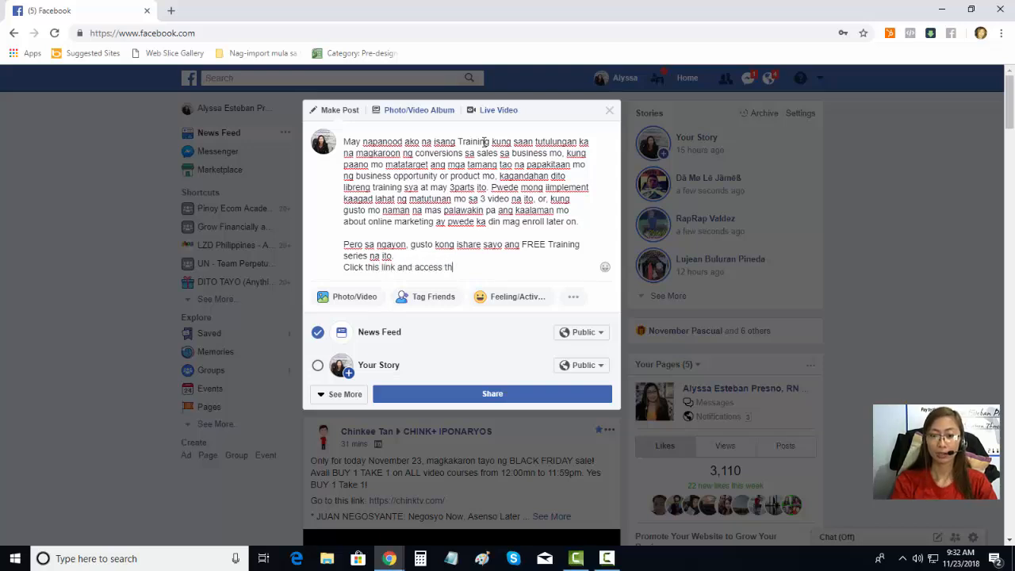
type("e free training now")
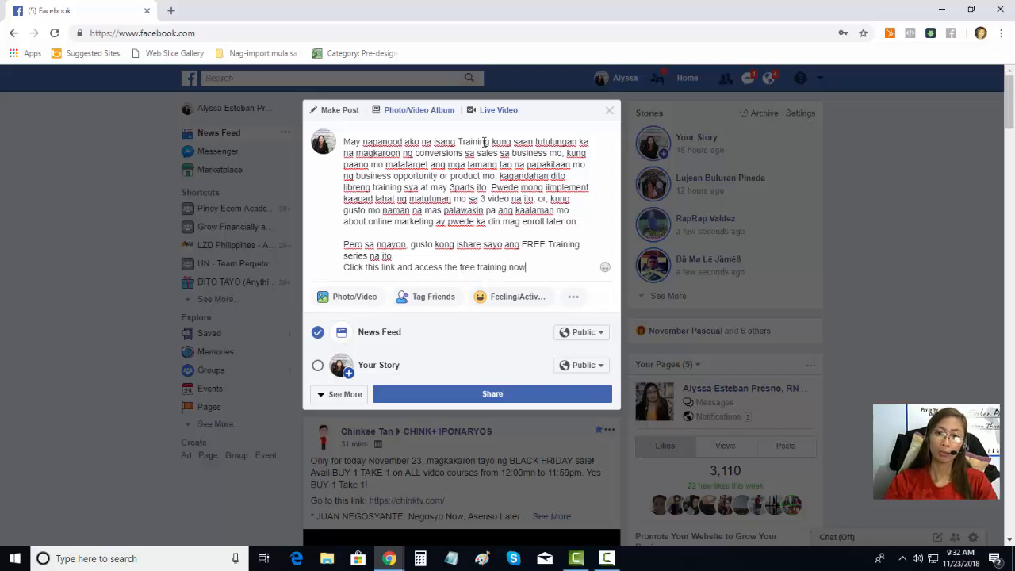
left_click(605, 267)
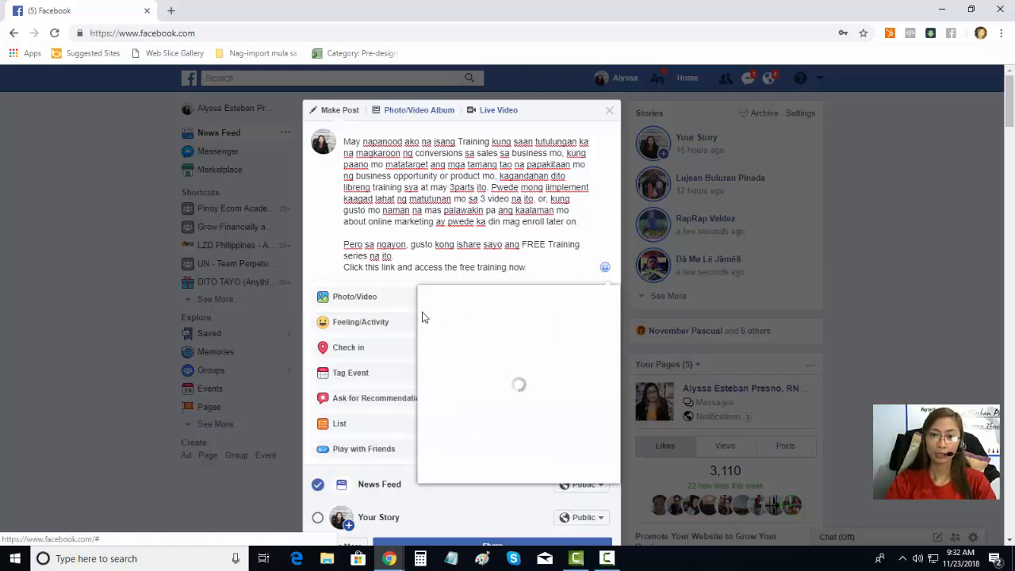
left_click(454, 310)
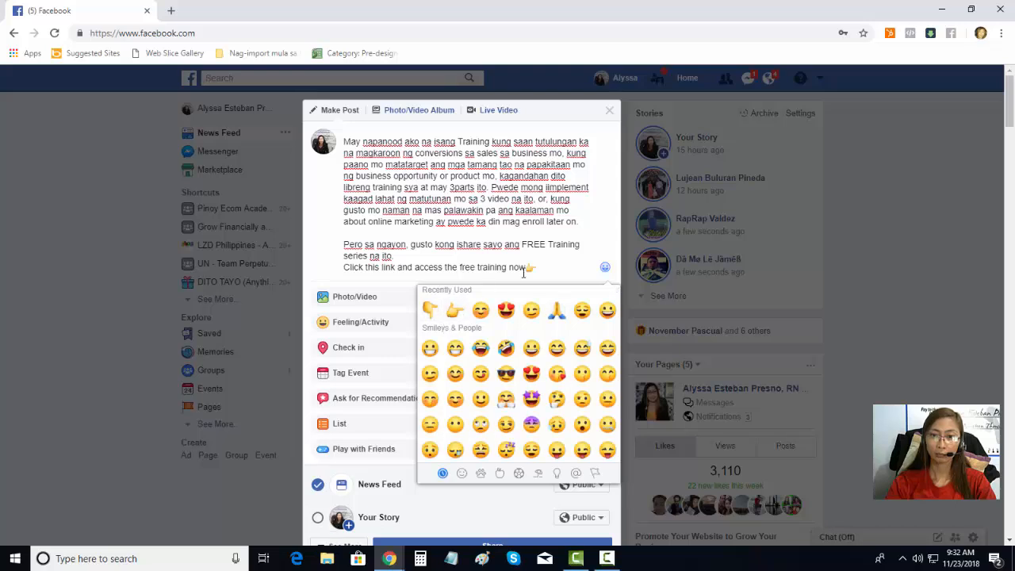
left_click(547, 270)
key("Return")
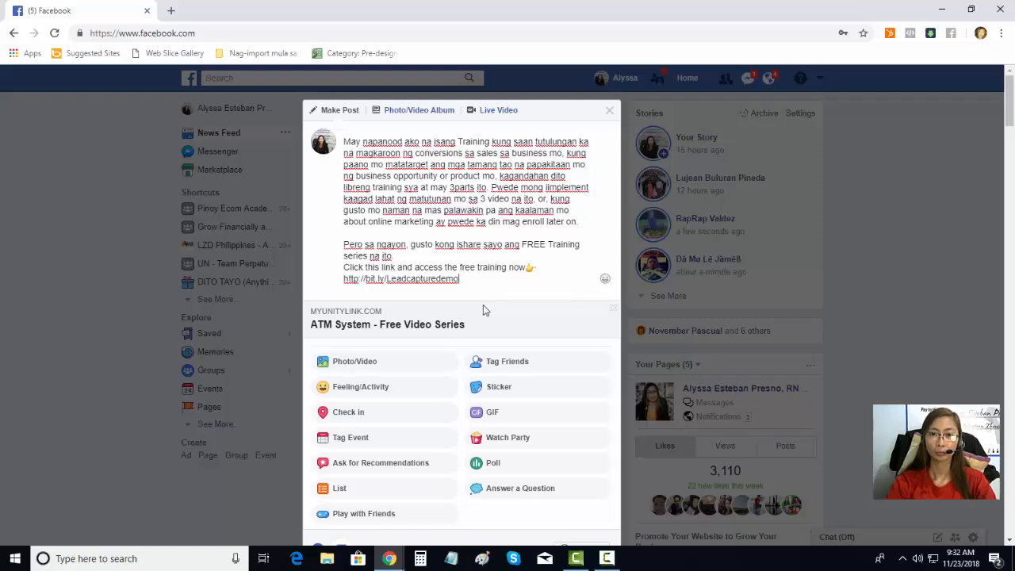
scroll(519, 476, "down", 3)
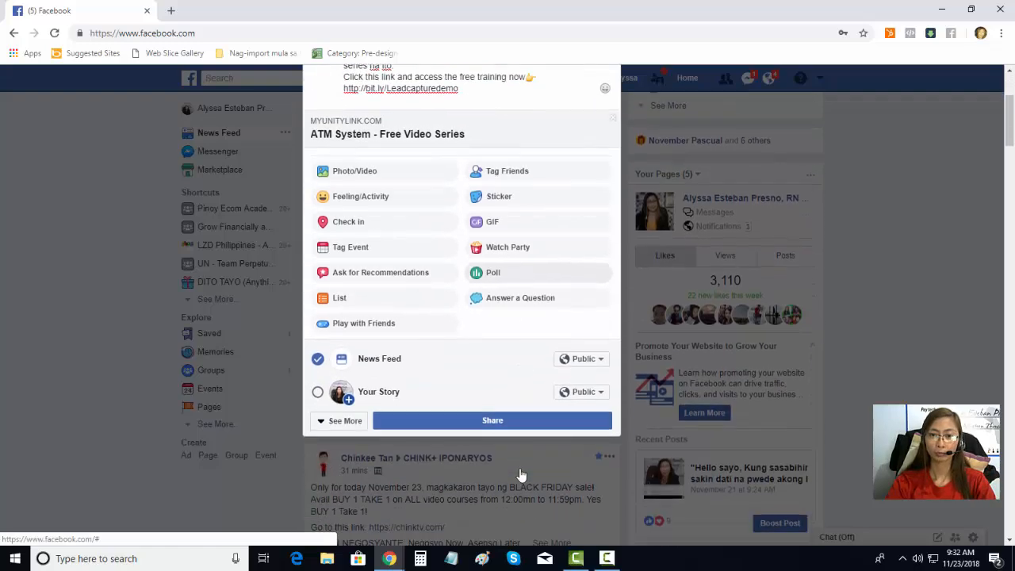
Step: Share the post and review it in the News Feed with its ATM System – Free Video Series preview
left_click(508, 422)
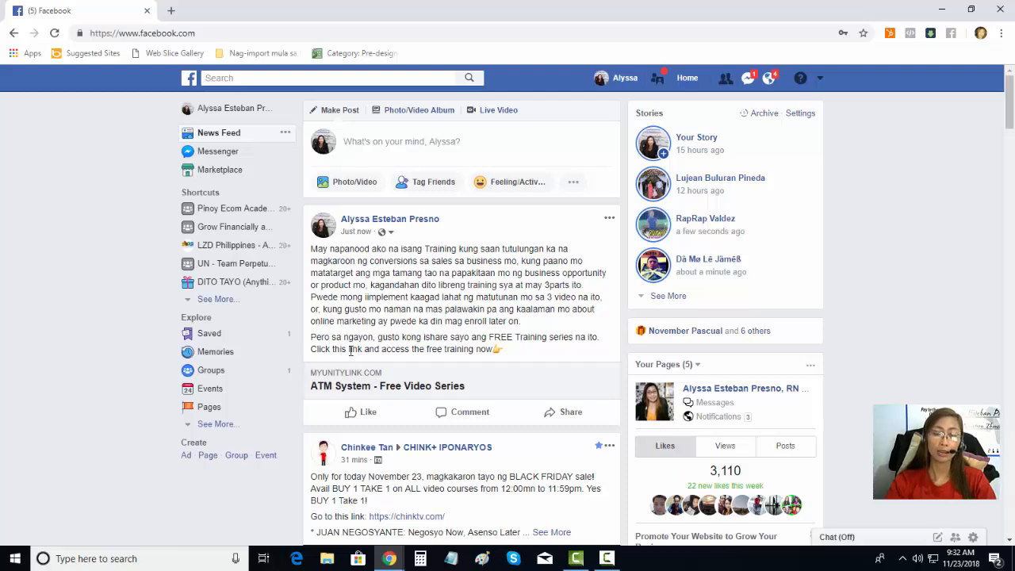
left_click_drag(310, 252, 498, 283)
left_click(503, 323)
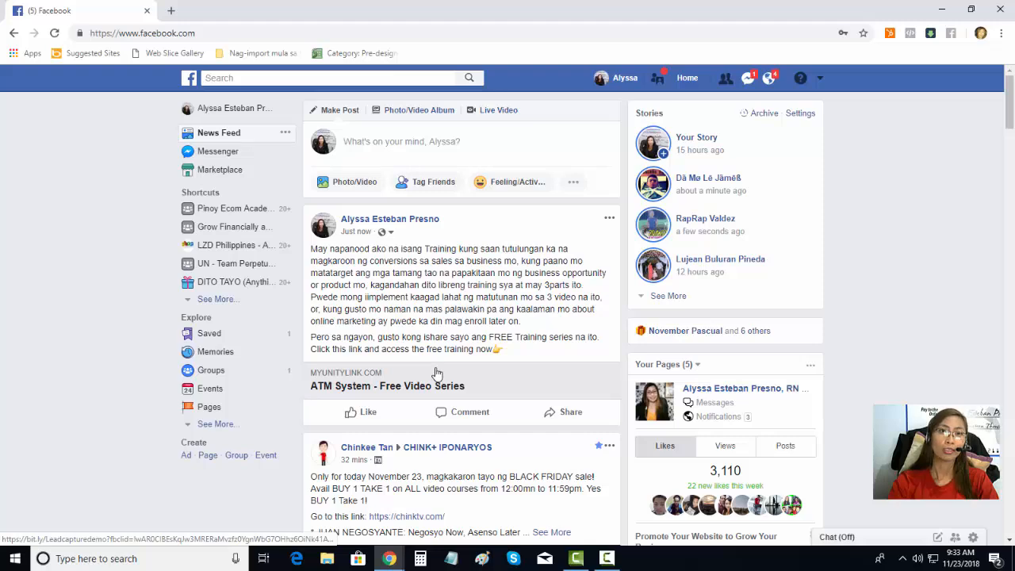
Step: Edit the published post so it reads 'Click the link below and access the free training now' and save
left_click(610, 220)
left_click(542, 303)
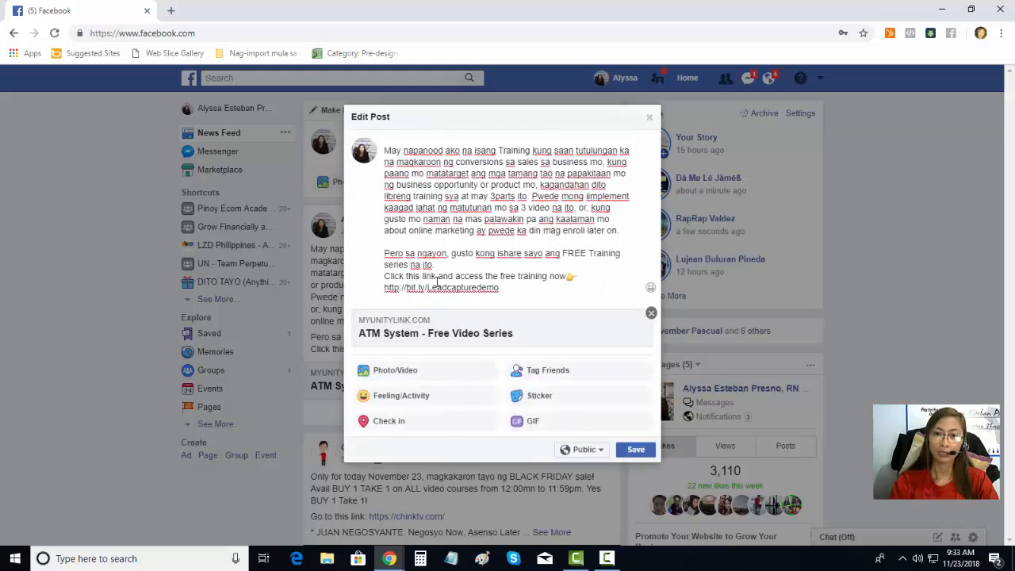
key("BackSpace")
key("BackSpace")
type("e")
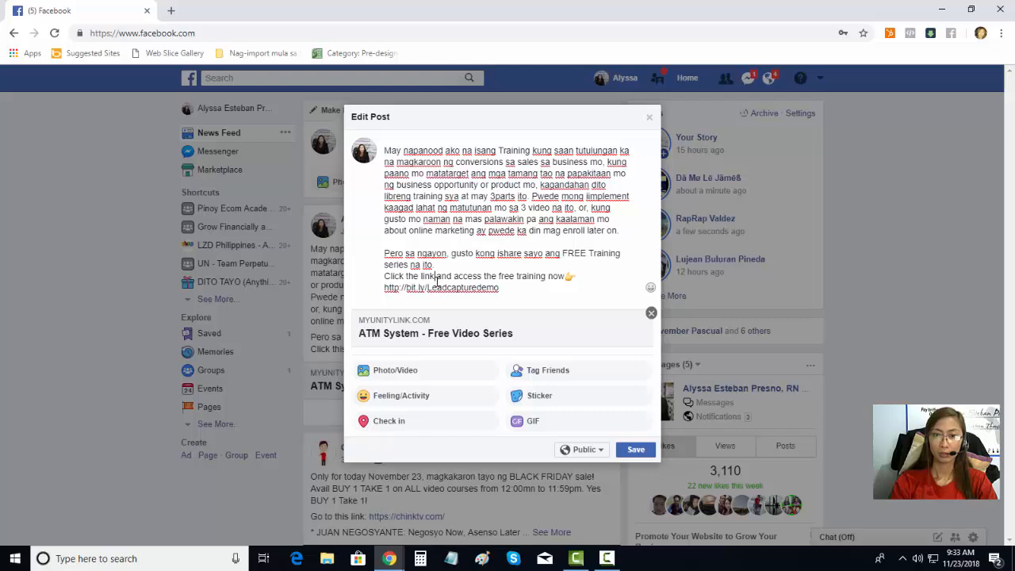
type(" link below")
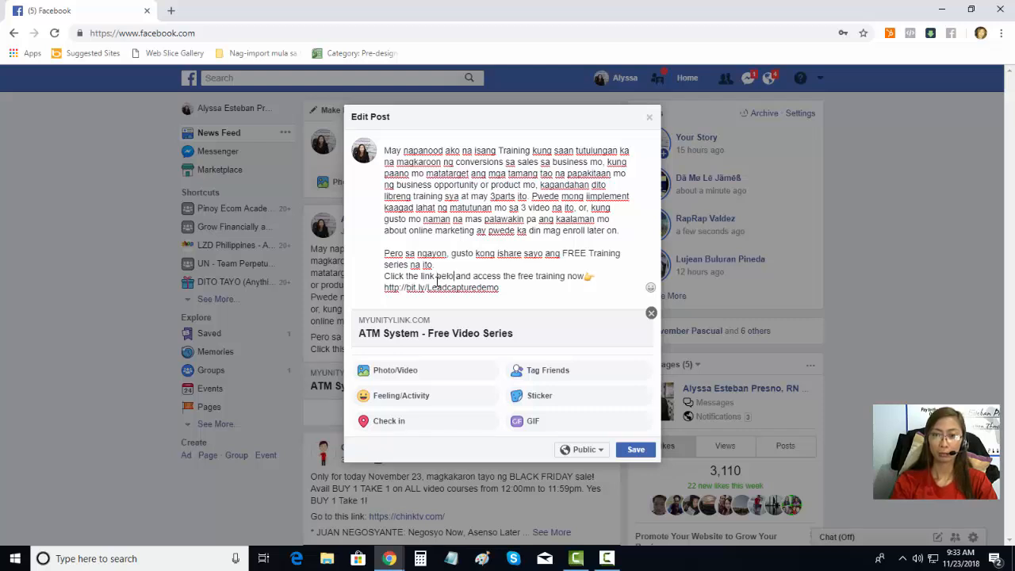
left_click(636, 450)
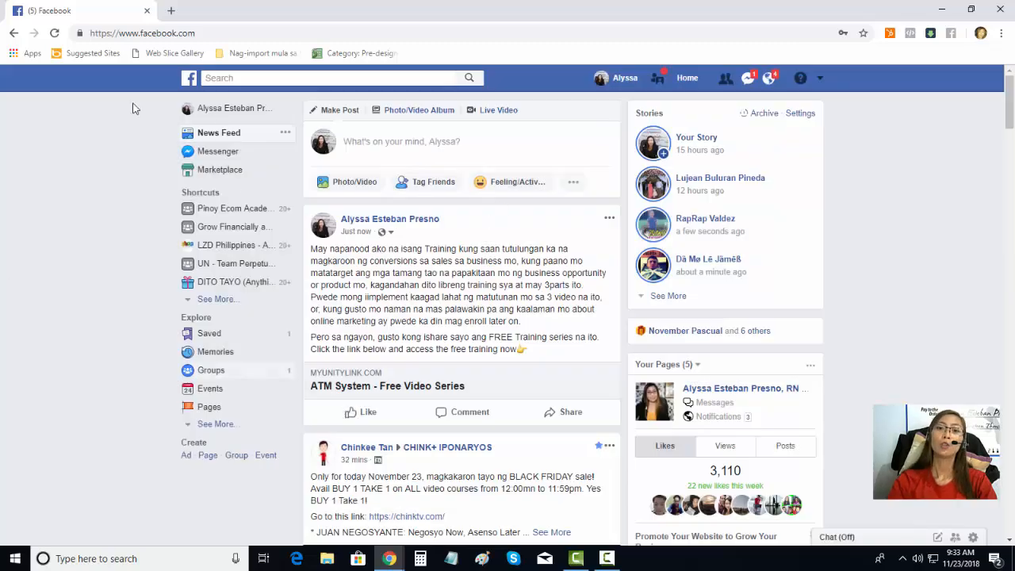
Step: Go to the author's profile and open the post's ATM System – Free Video Series link in a new tab
scroll(390, 238, "down", 3)
scroll(389, 238, "up", 2)
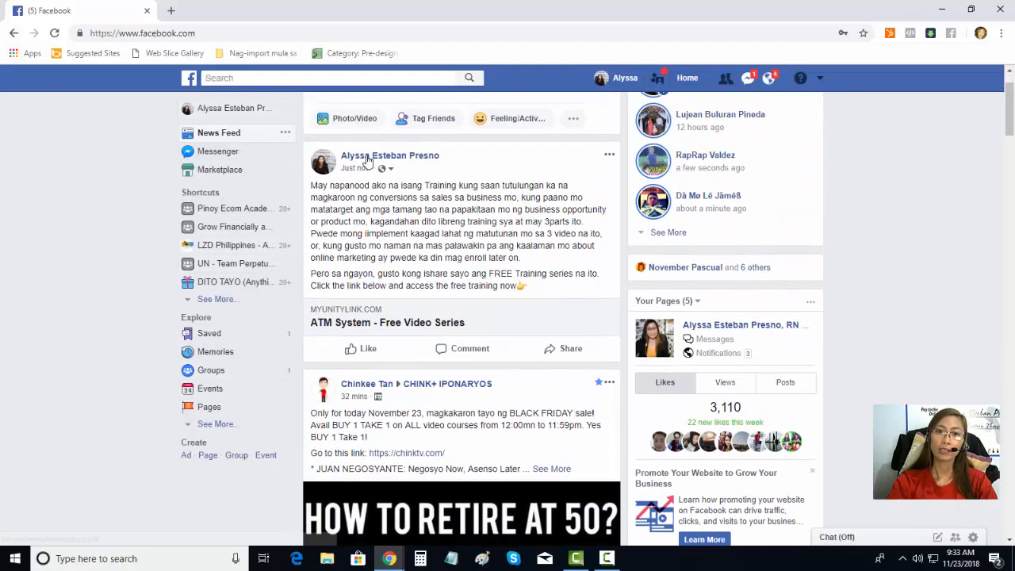
left_click(380, 146)
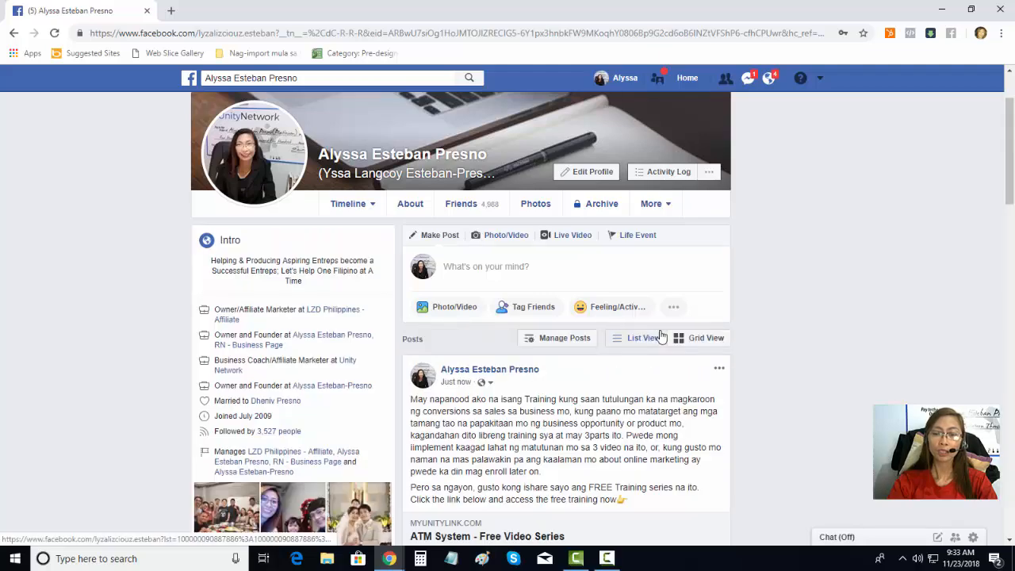
scroll(641, 335, "down", 3)
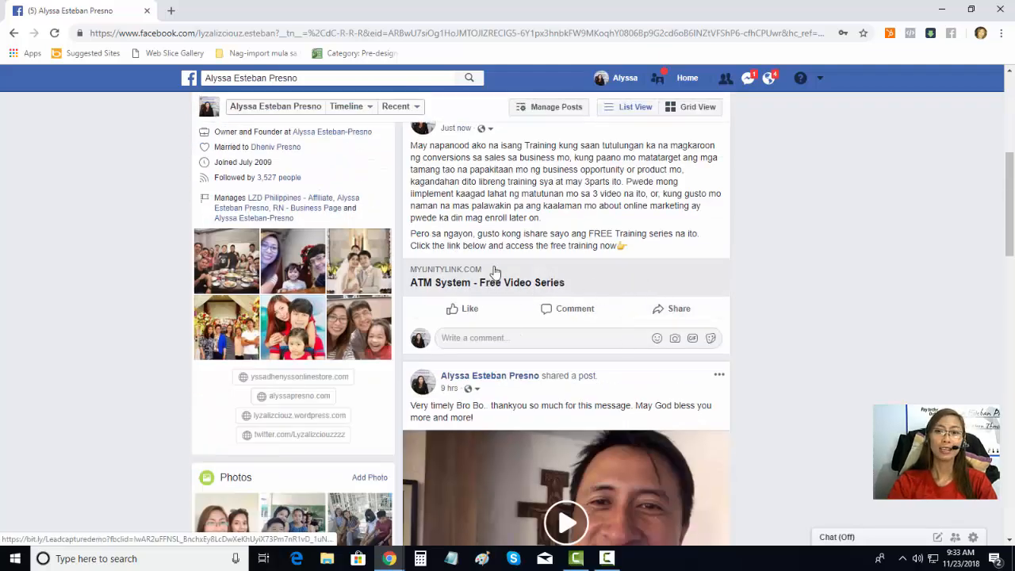
left_click(504, 269)
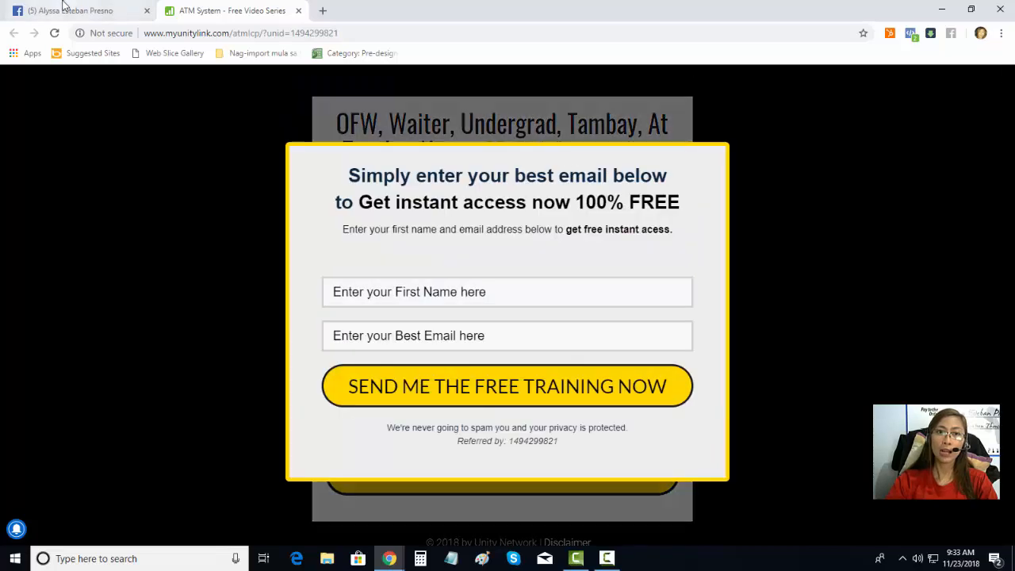
left_click(80, 10)
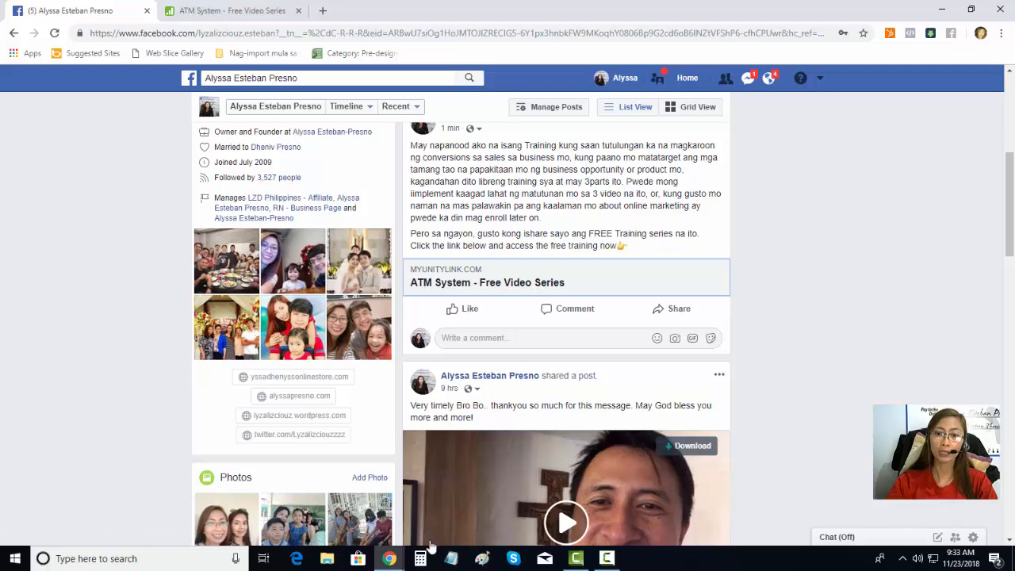
mouse_move(401, 560)
left_click(412, 481)
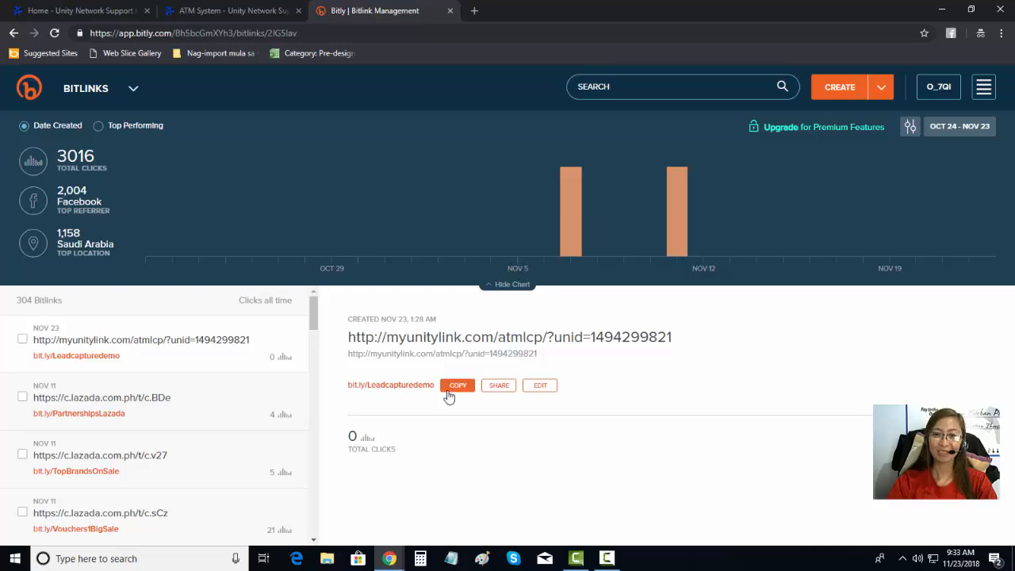
left_click(449, 389)
Step: Glance at the ATM System support page, then bring the Facebook profile window back to the front
left_click(261, 10)
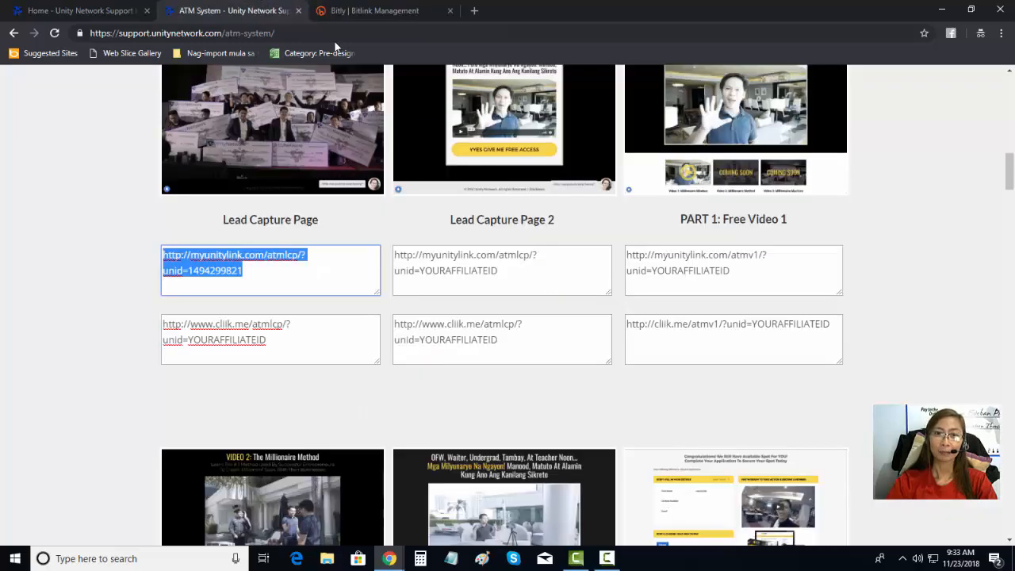
left_click(359, 7)
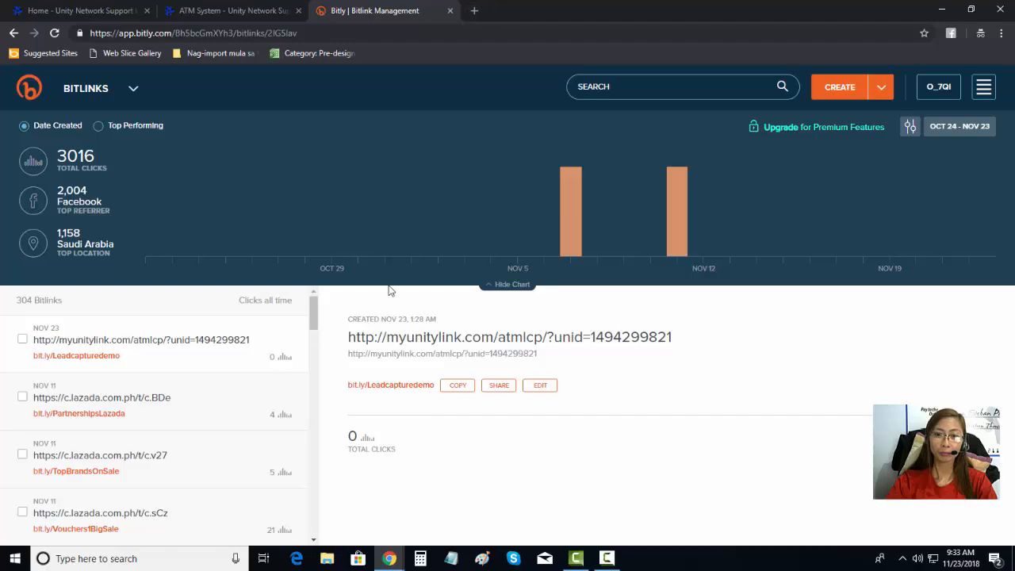
mouse_move(390, 558)
left_click(314, 491)
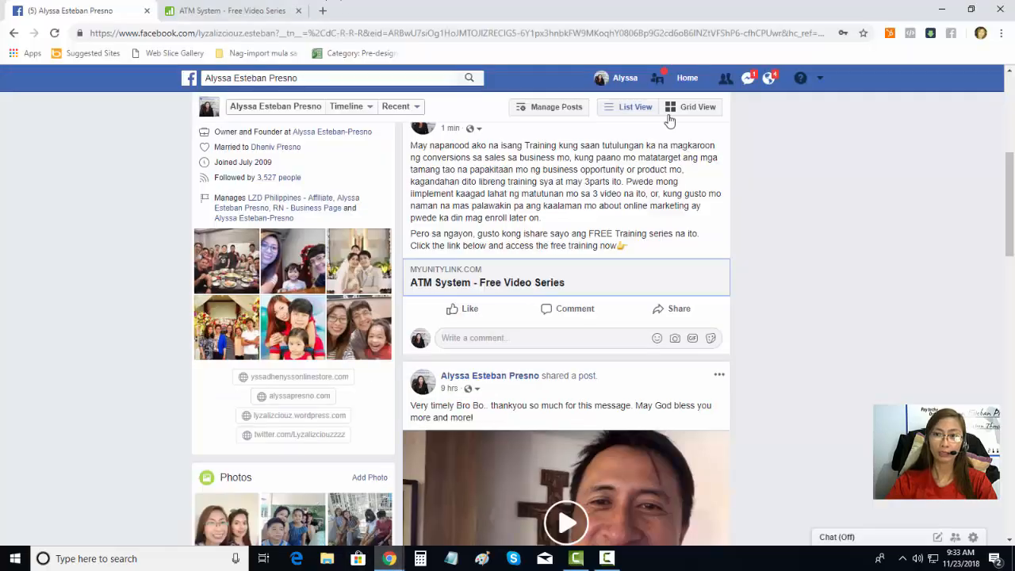
scroll(751, 248, "up", 2)
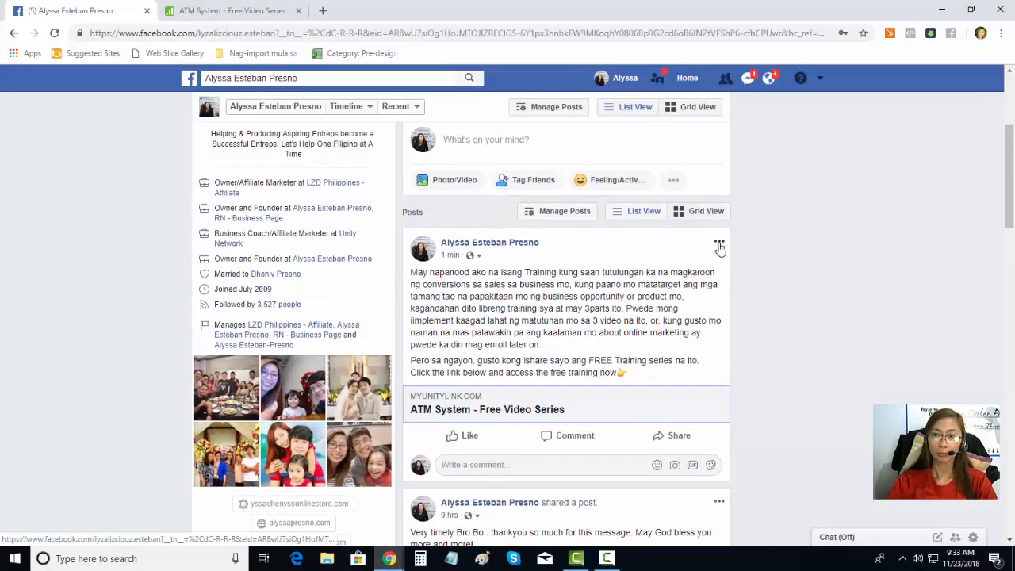
left_click(720, 241)
left_click(651, 295)
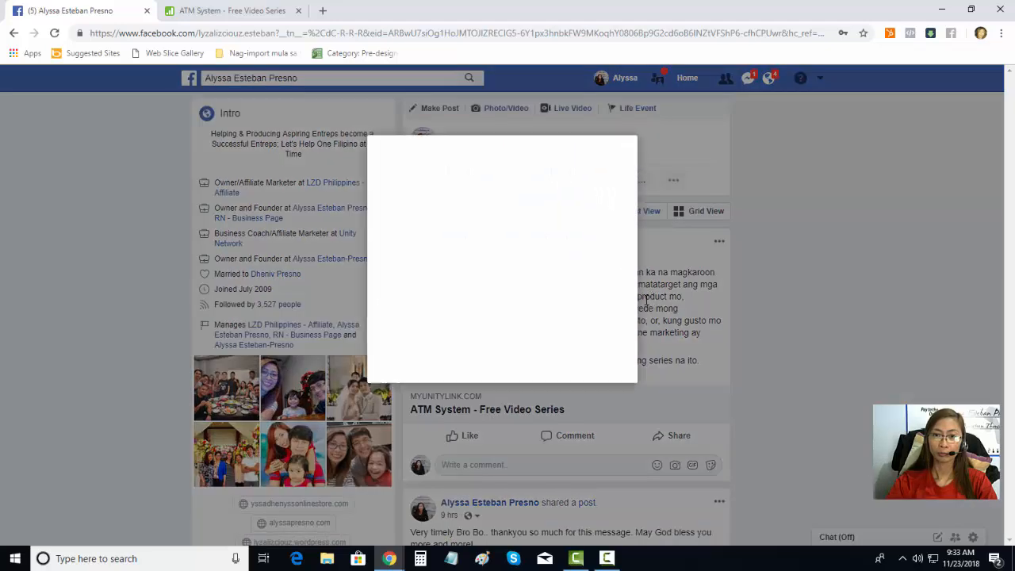
left_click_drag(384, 288, 504, 289)
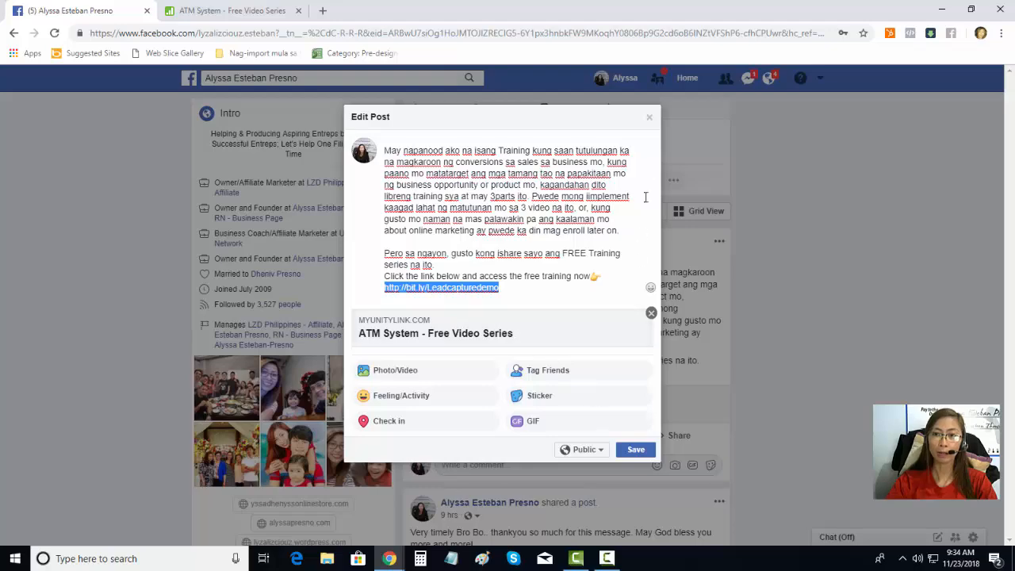
left_click(650, 117)
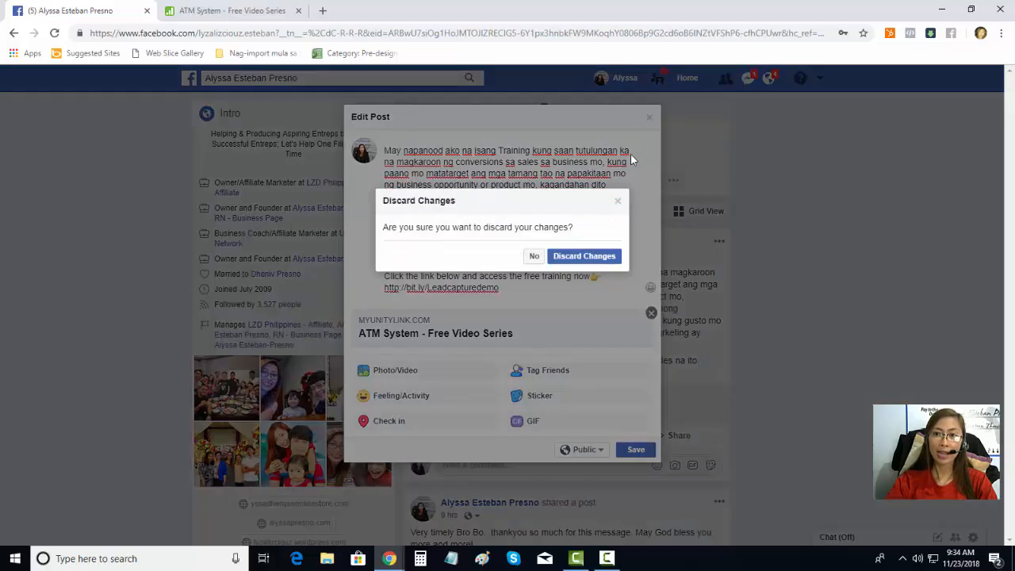
left_click(578, 257)
left_click(266, 6)
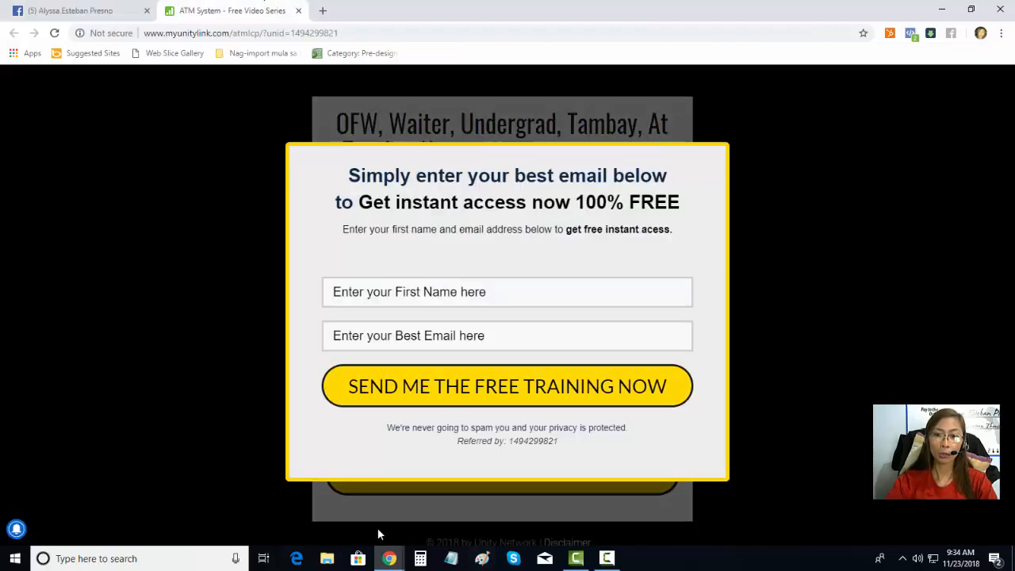
mouse_move(389, 558)
left_click(433, 529)
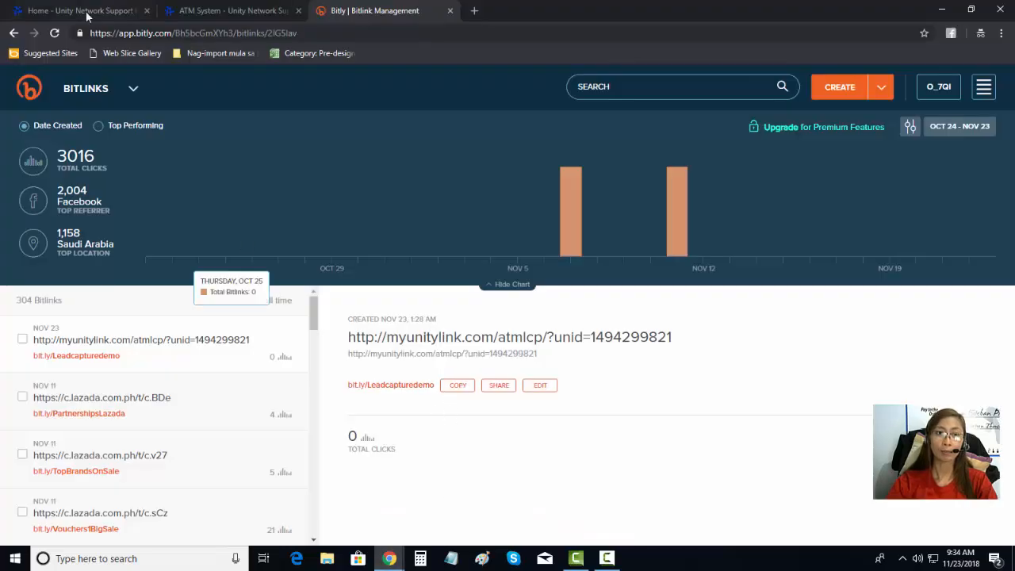
left_click(55, 34)
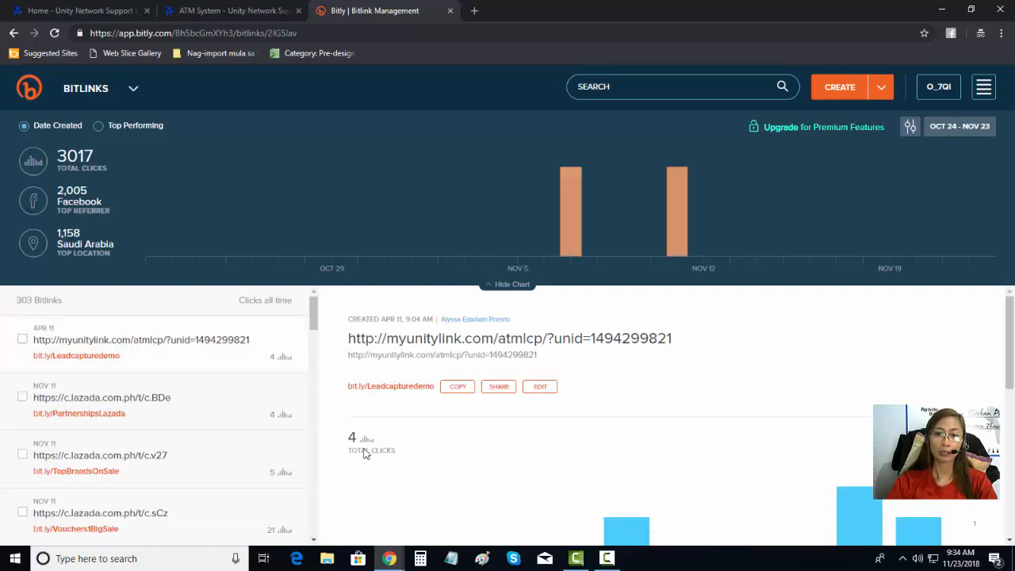
double_click(352, 438)
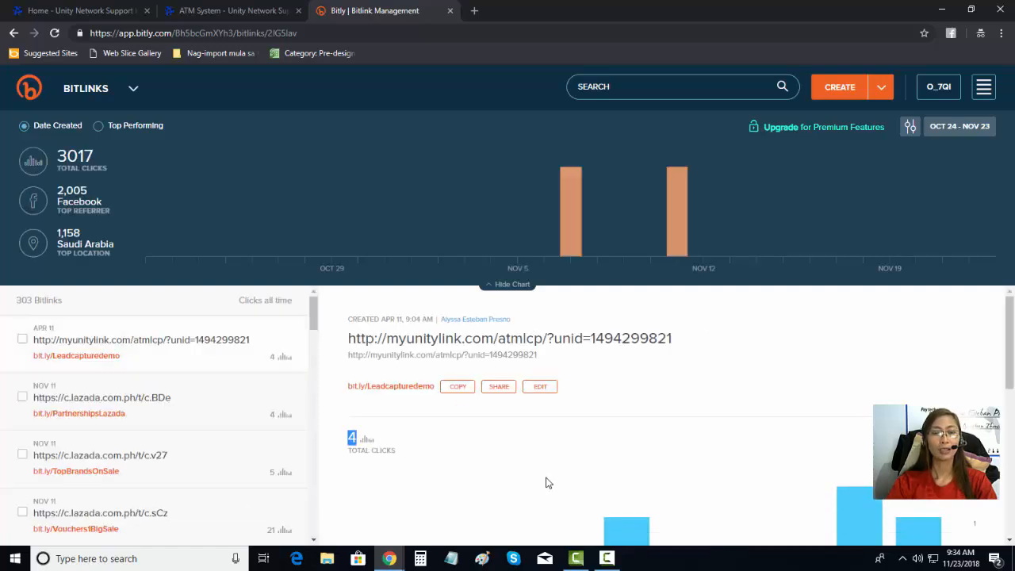
scroll(563, 461, "down", 3)
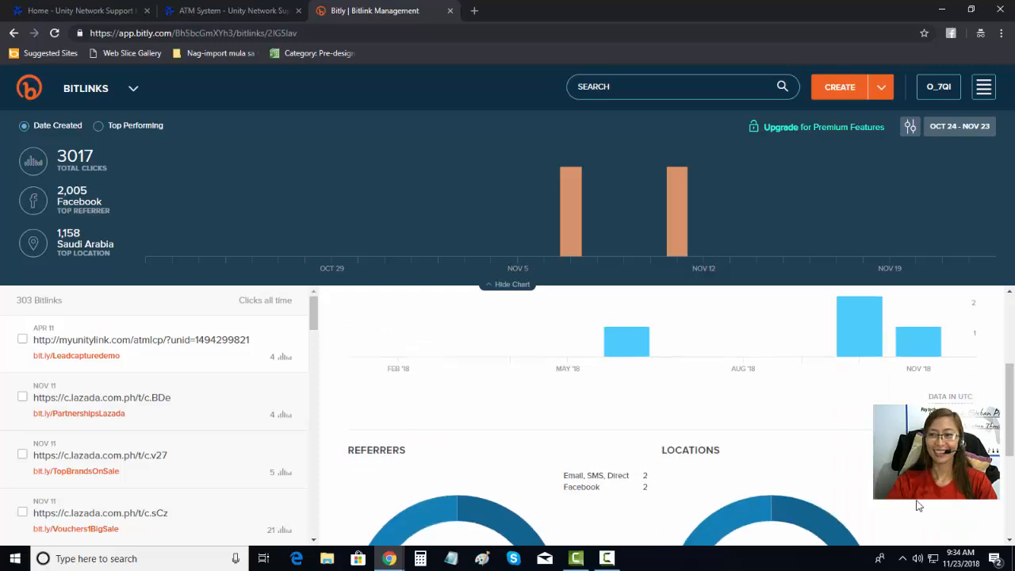
scroll(917, 505, "down", 2)
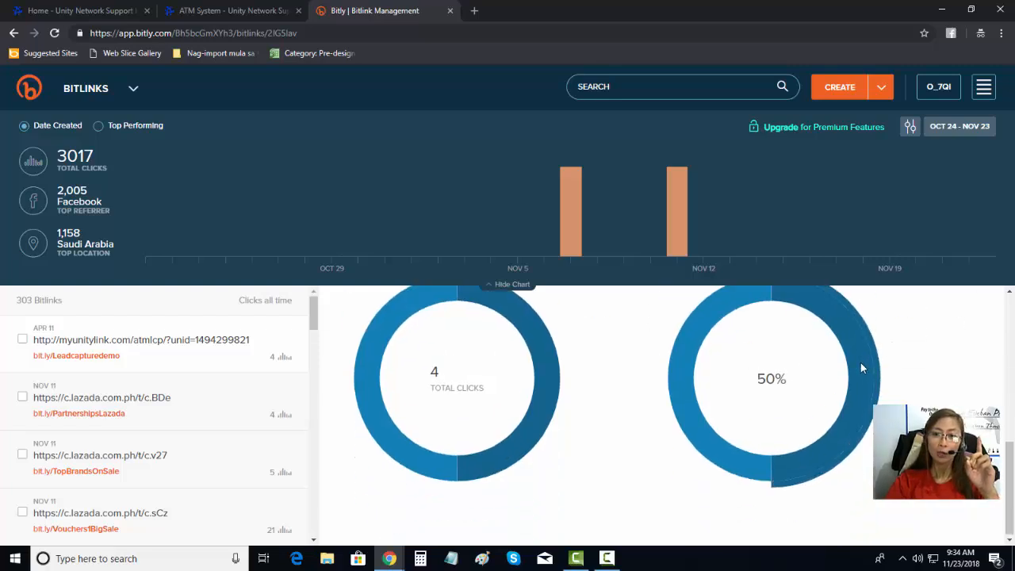
scroll(861, 363, "up", 5)
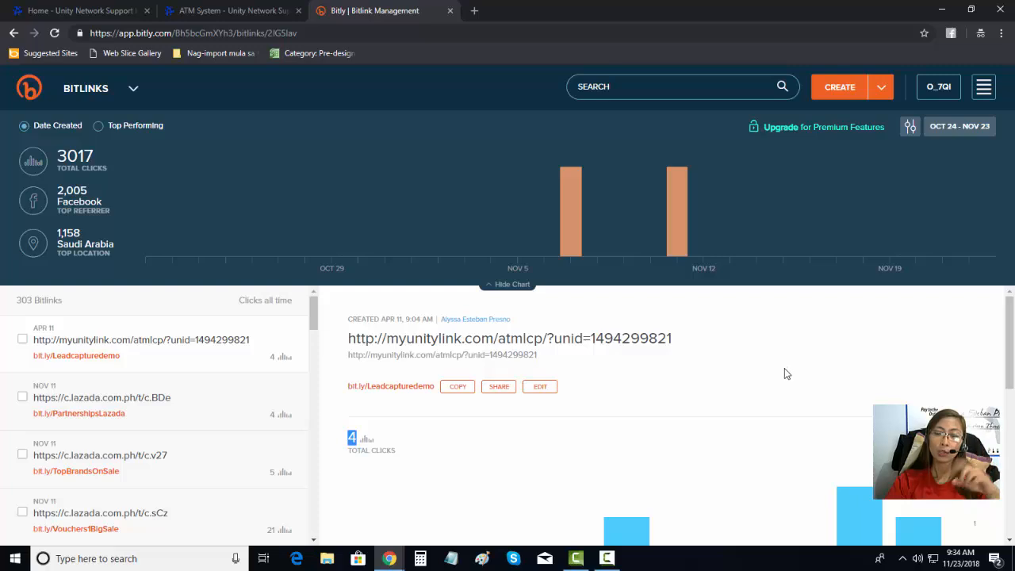
scroll(783, 374, "down", 5)
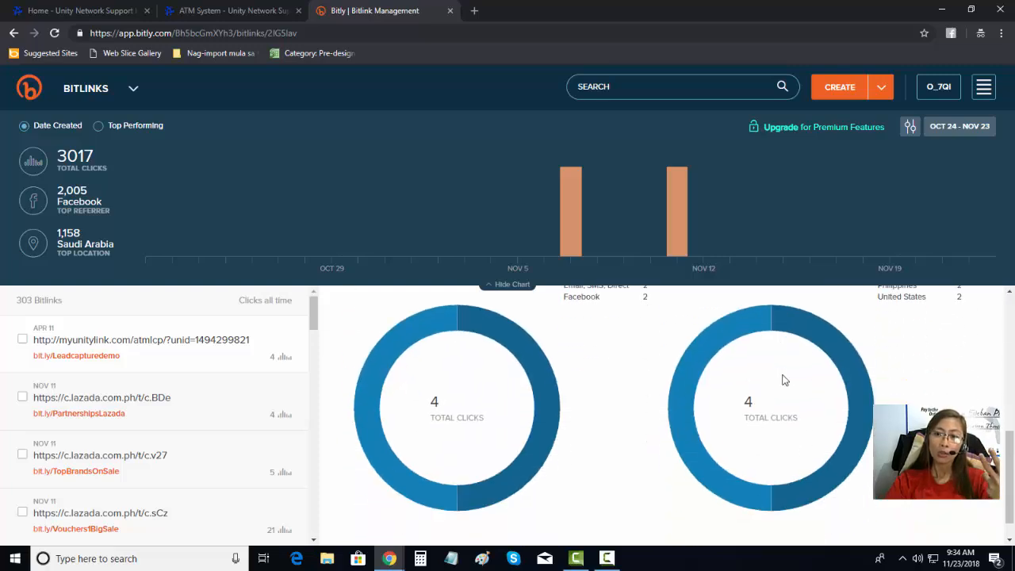
scroll(784, 405, "up", 2)
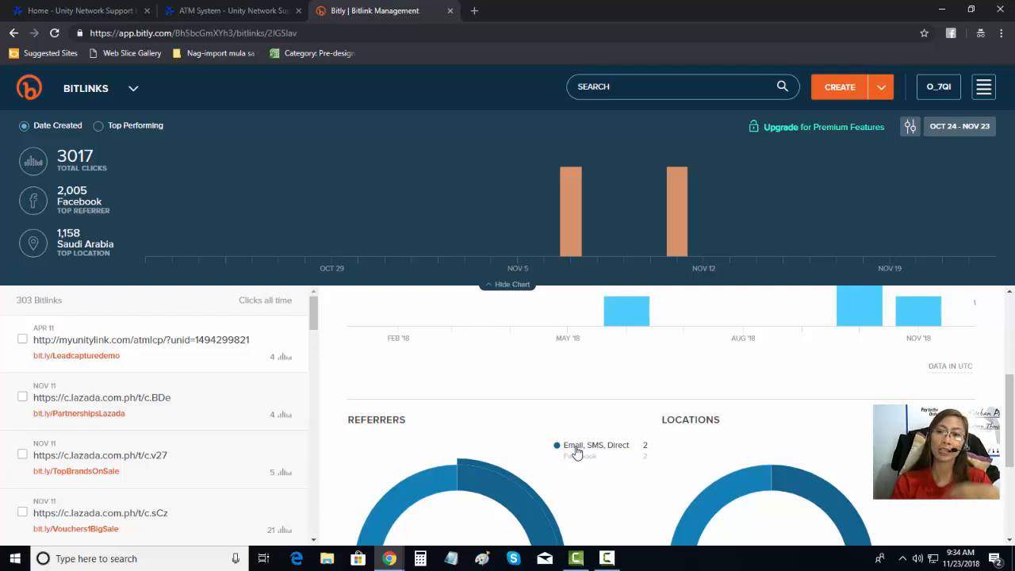
scroll(670, 412, "down", 2)
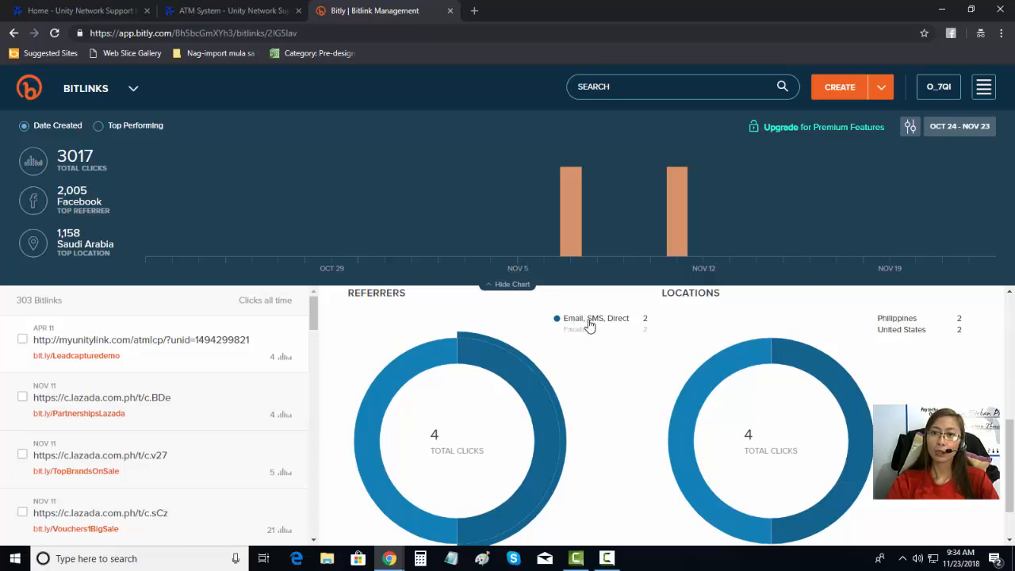
scroll(555, 377, "up", 1)
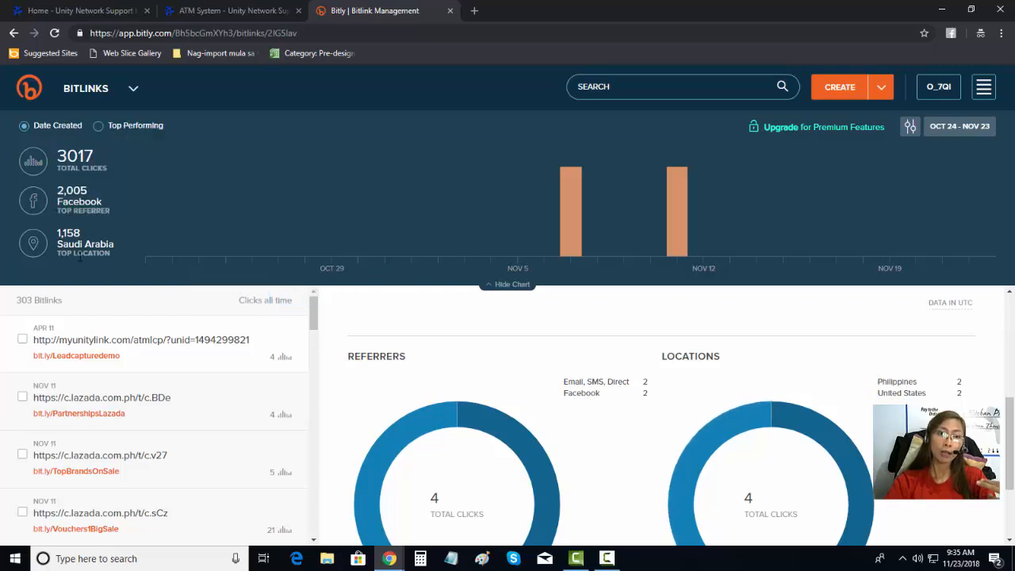
mouse_move(147, 94)
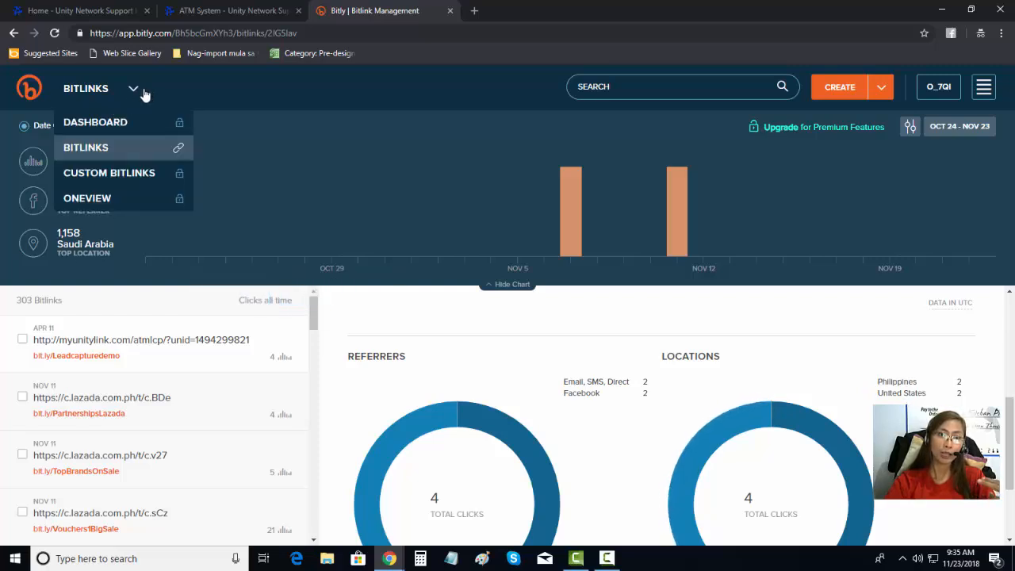
scroll(691, 352, "down", 3)
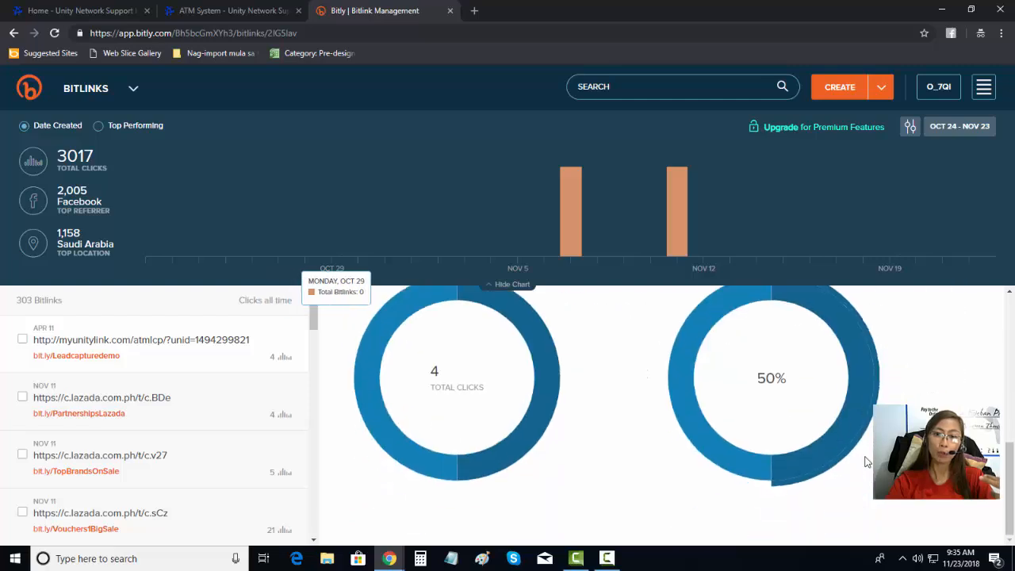
scroll(868, 464, "up", 3)
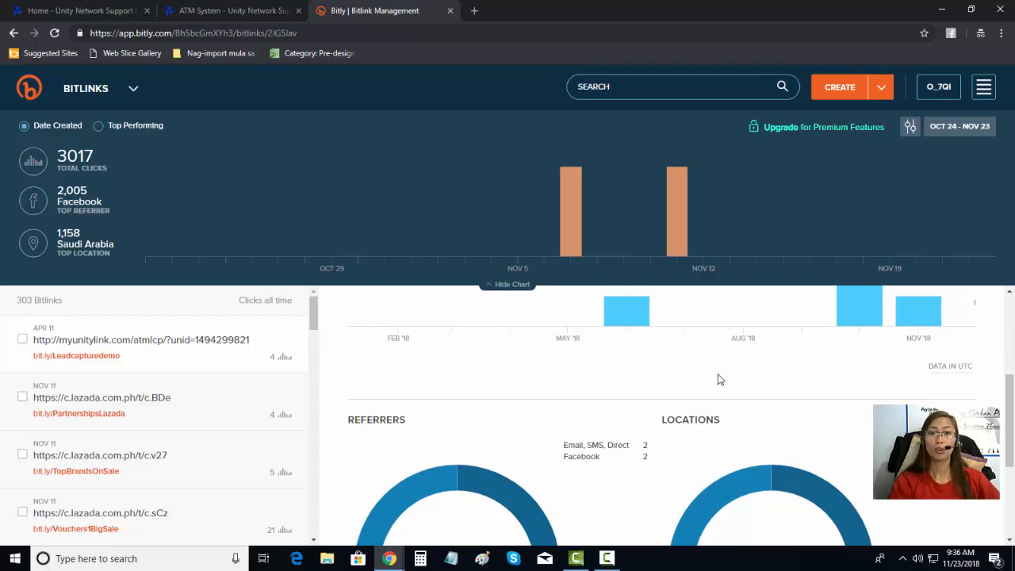
scroll(725, 372, "down", 2)
scroll(741, 439, "up", 4)
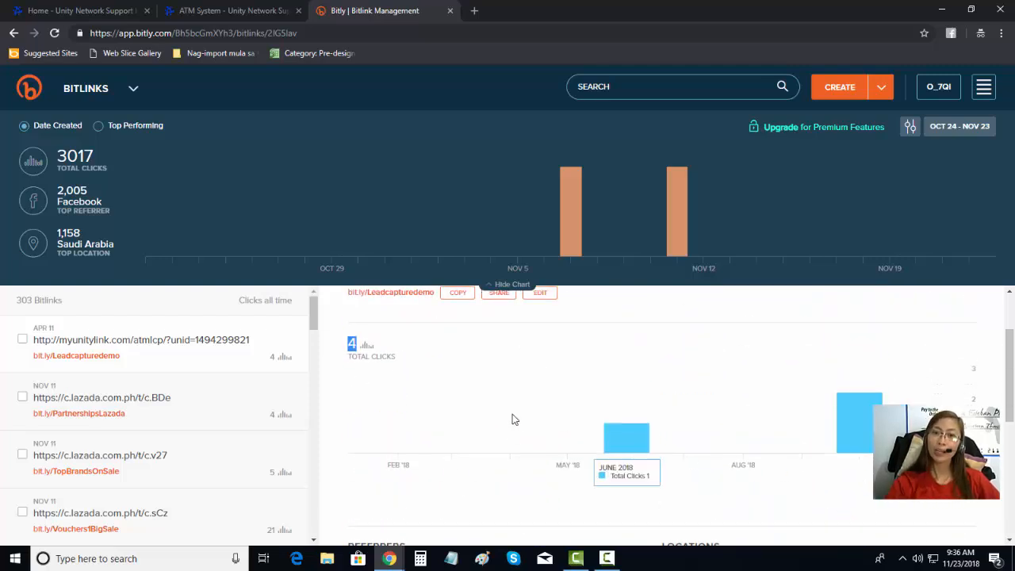
scroll(517, 415, "up", 2)
scroll(730, 469, "down", 4)
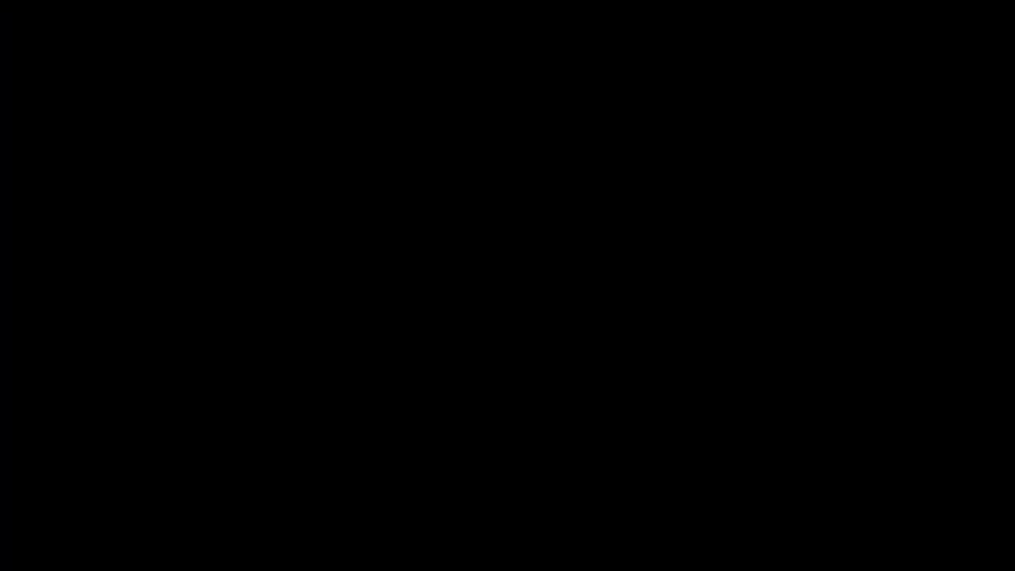